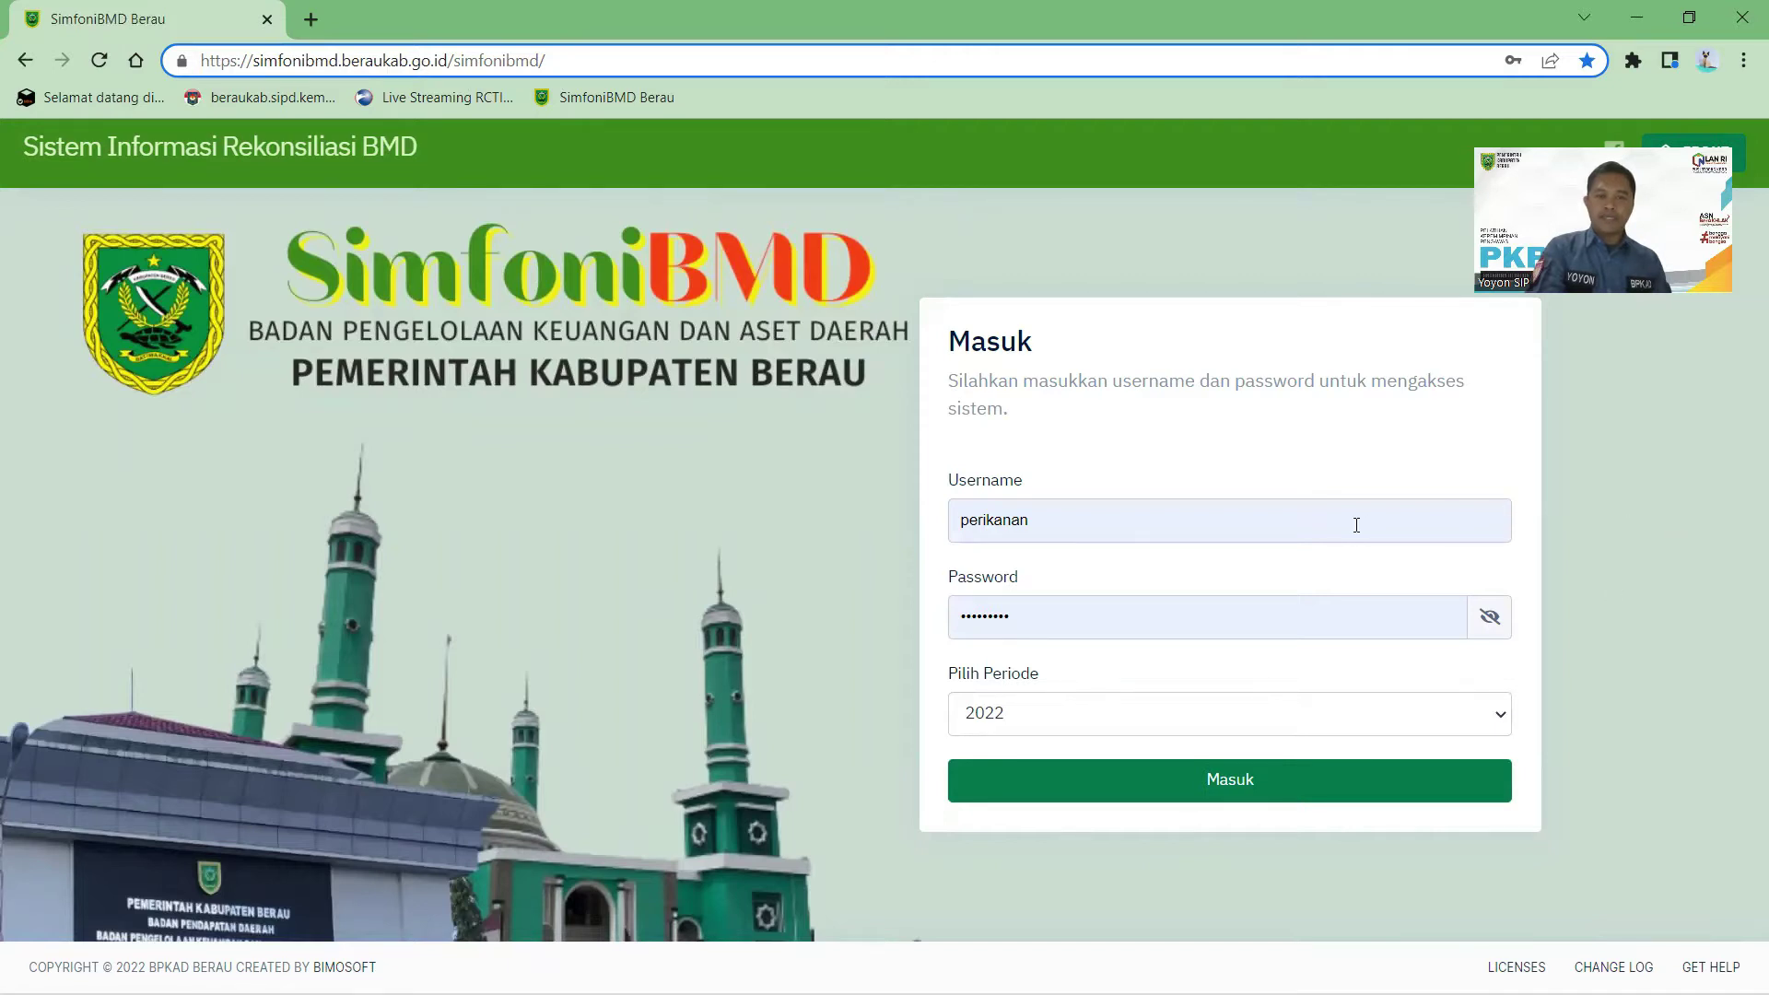
- Log in with the username diknas and the account password for period 2022, and let the browser save the login
left_click(1046, 532)
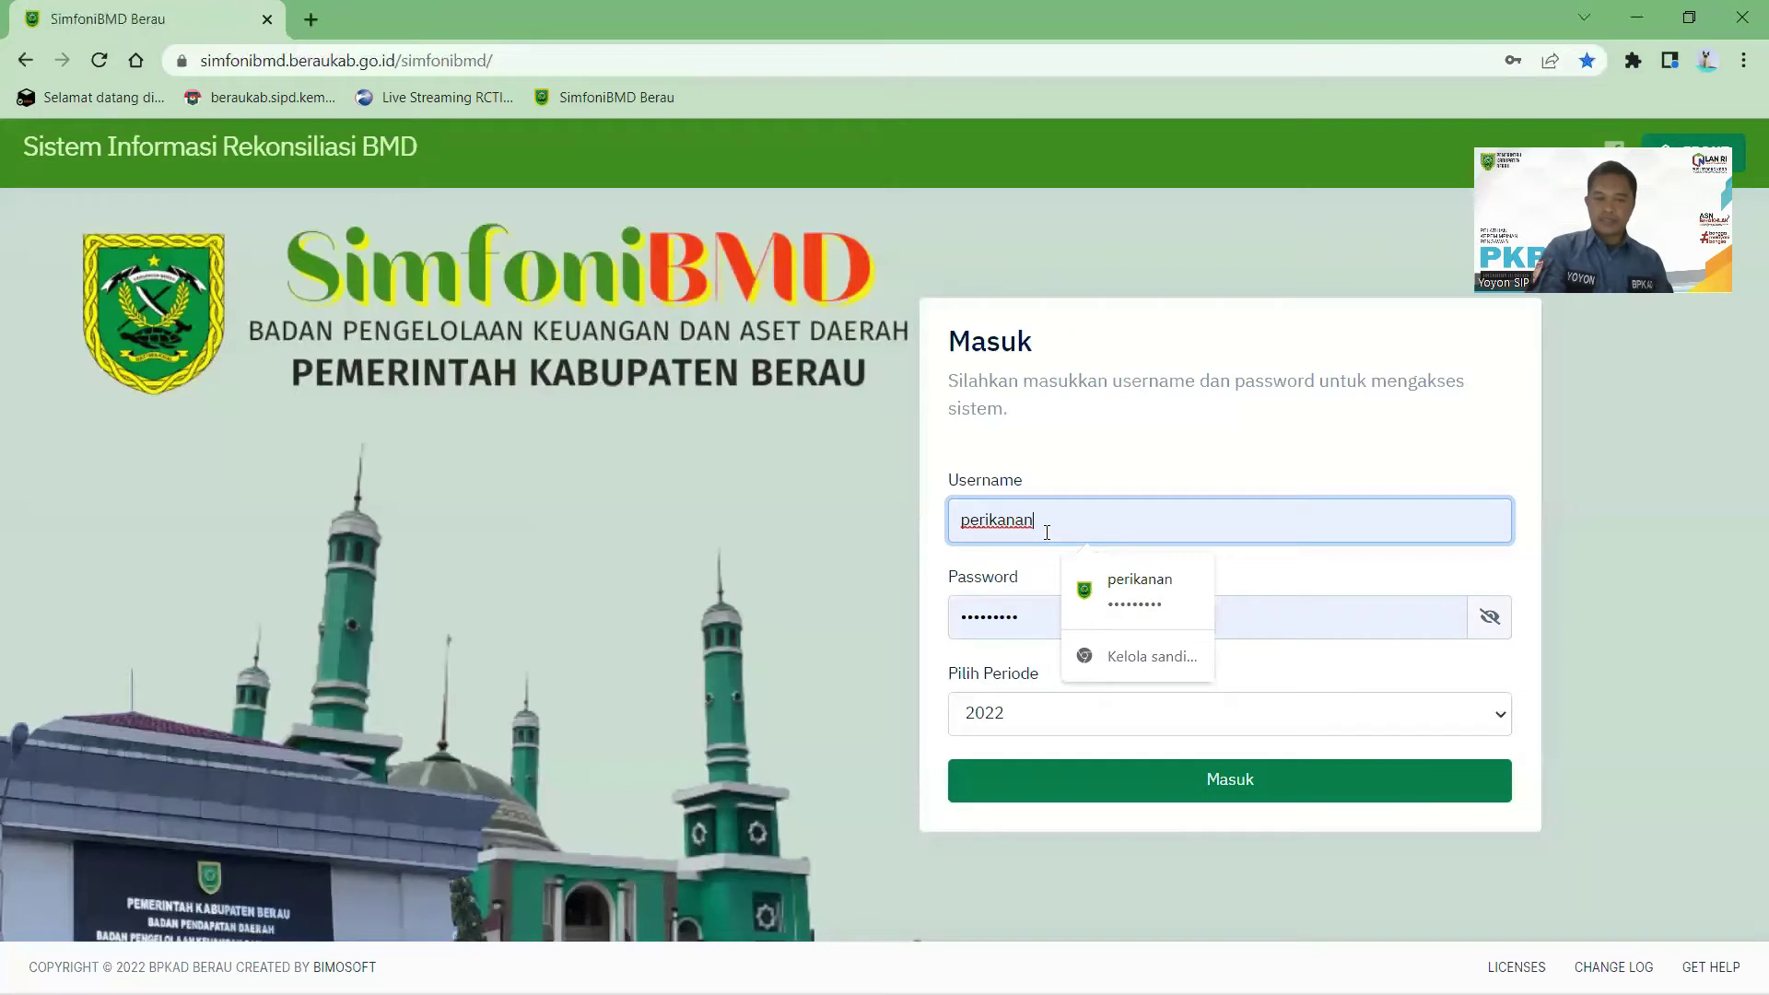
left_click_drag(1047, 533, 942, 530)
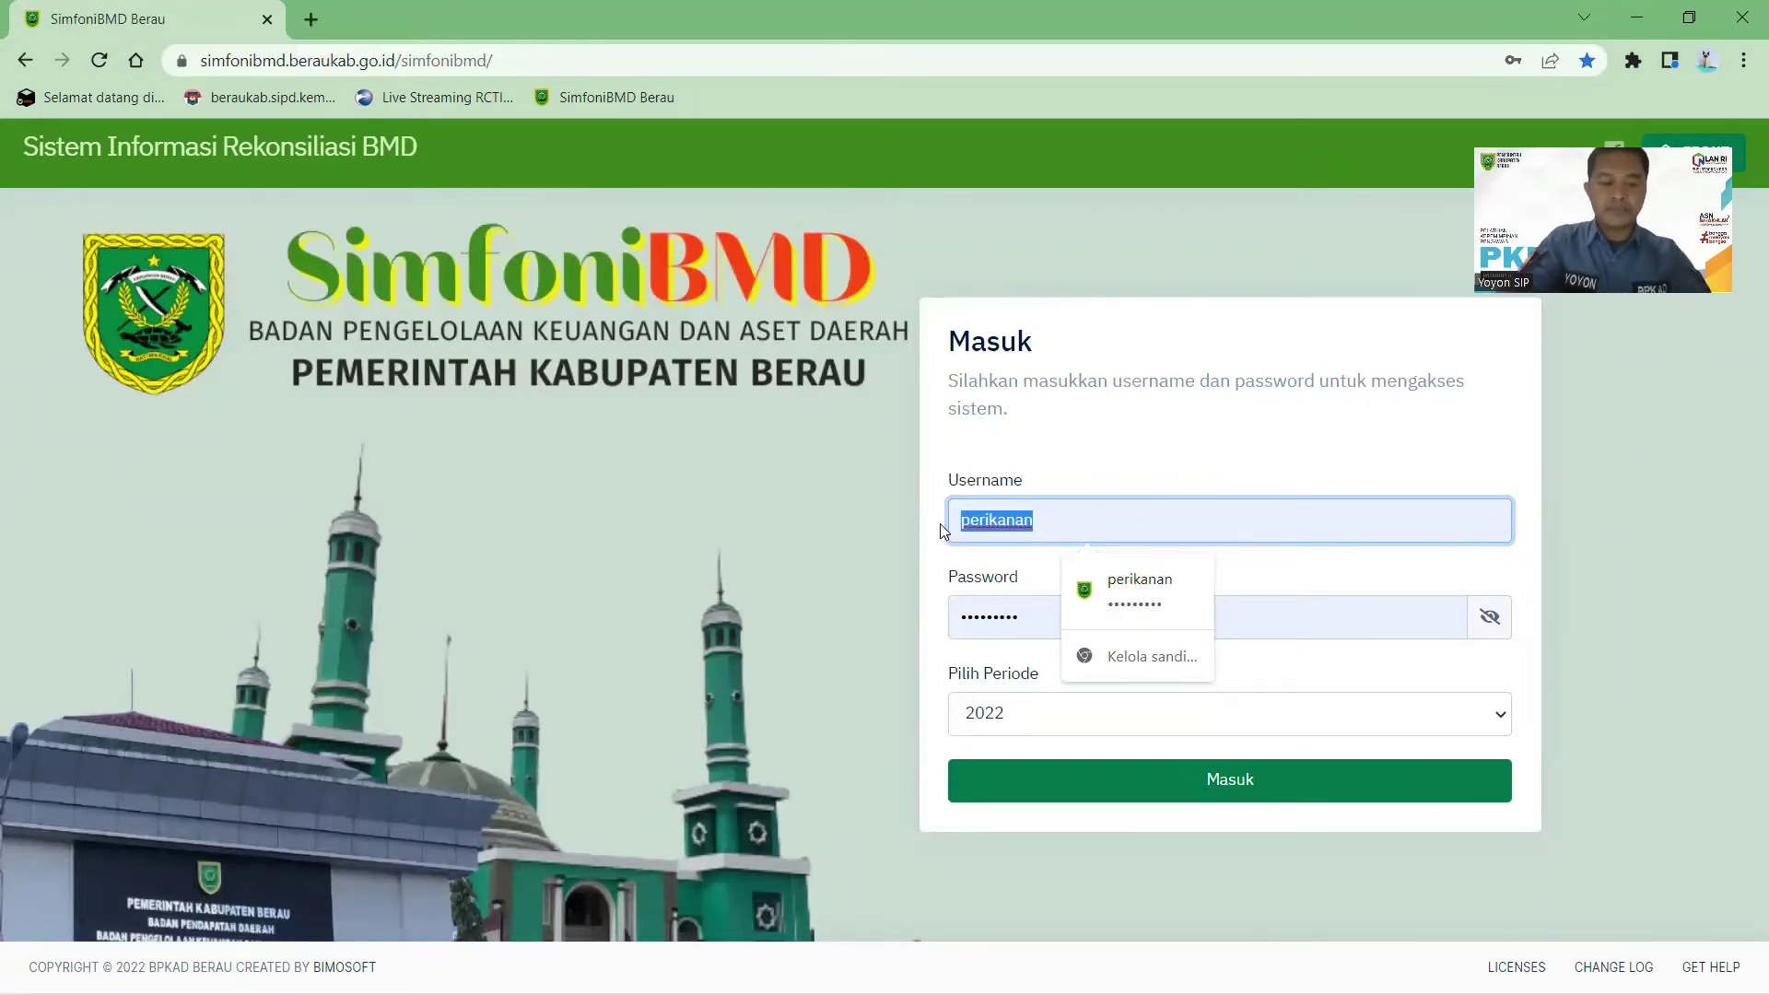
type("diknas")
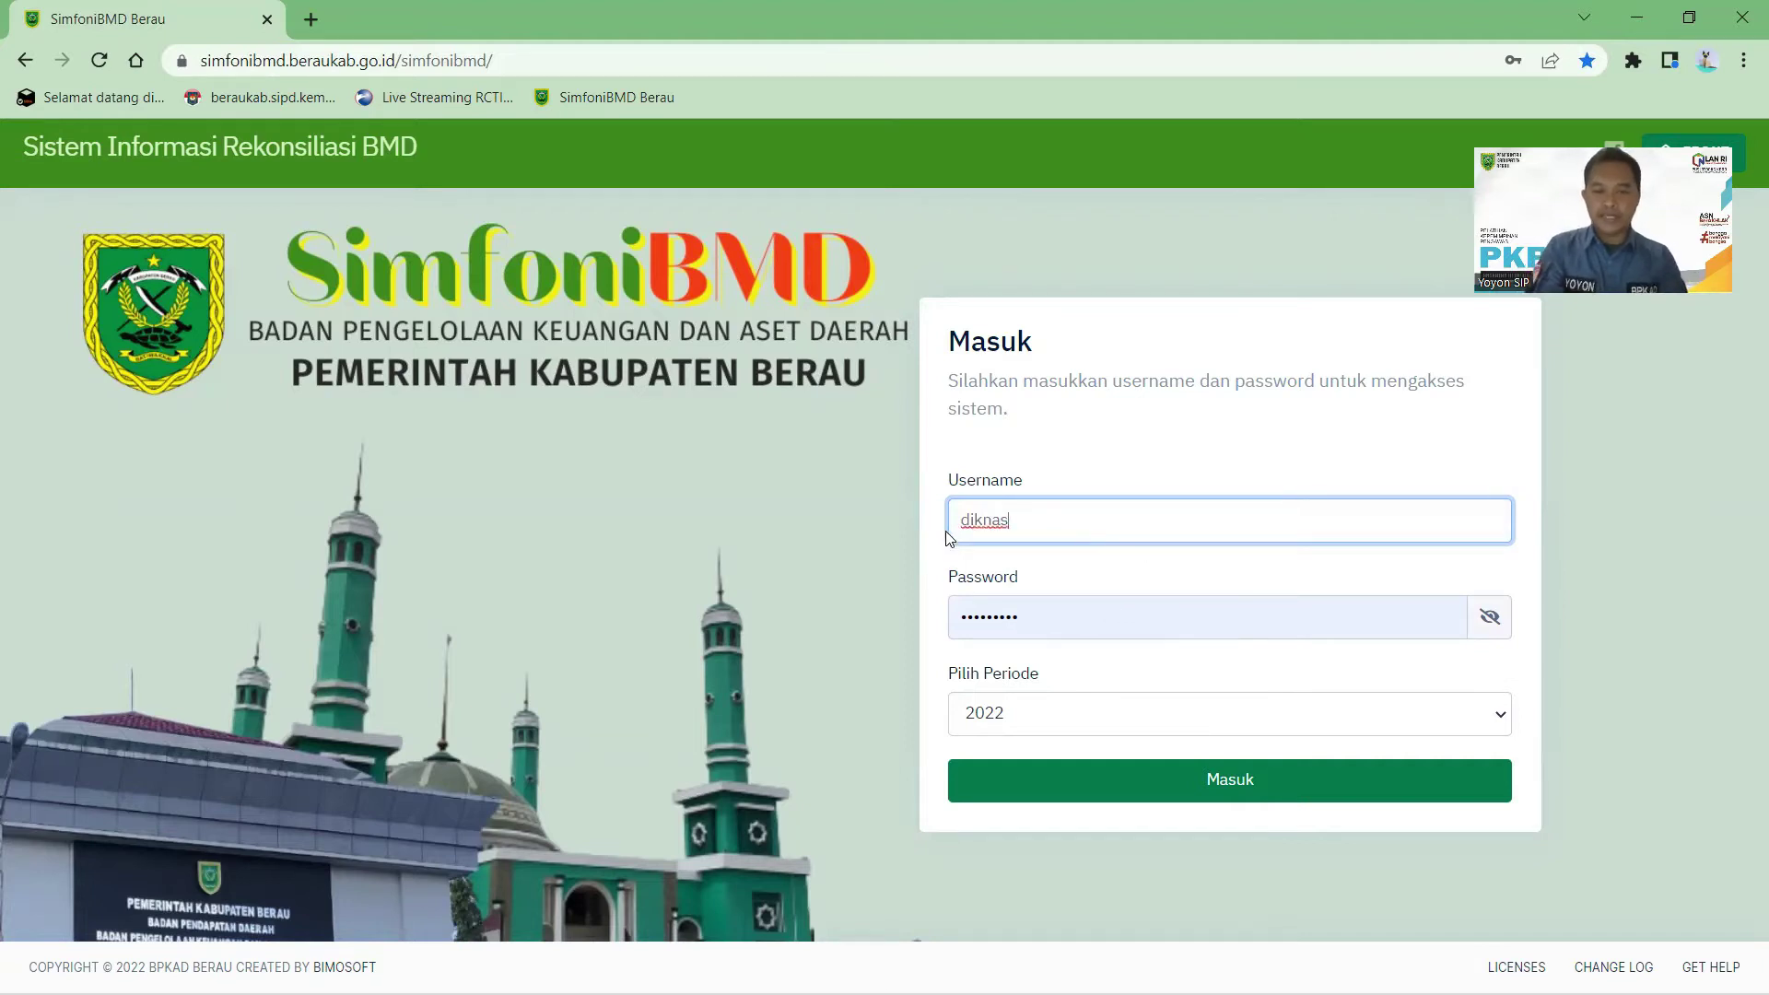
key("Tab")
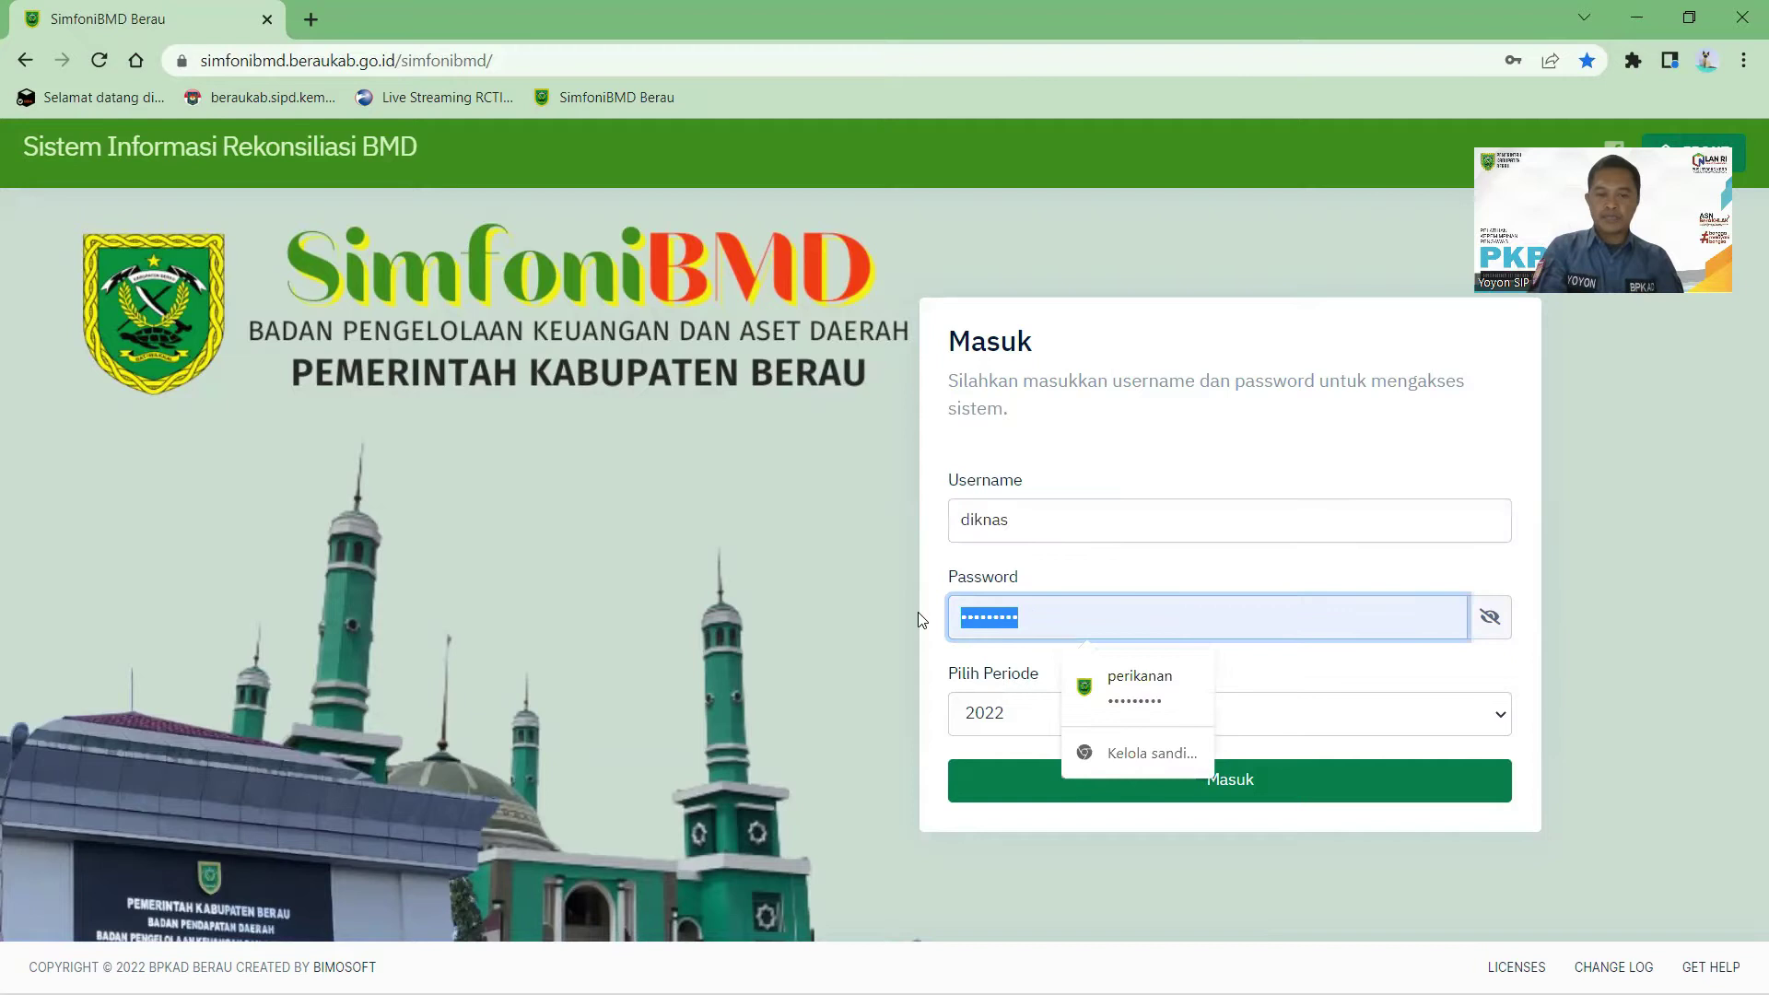
type("••••")
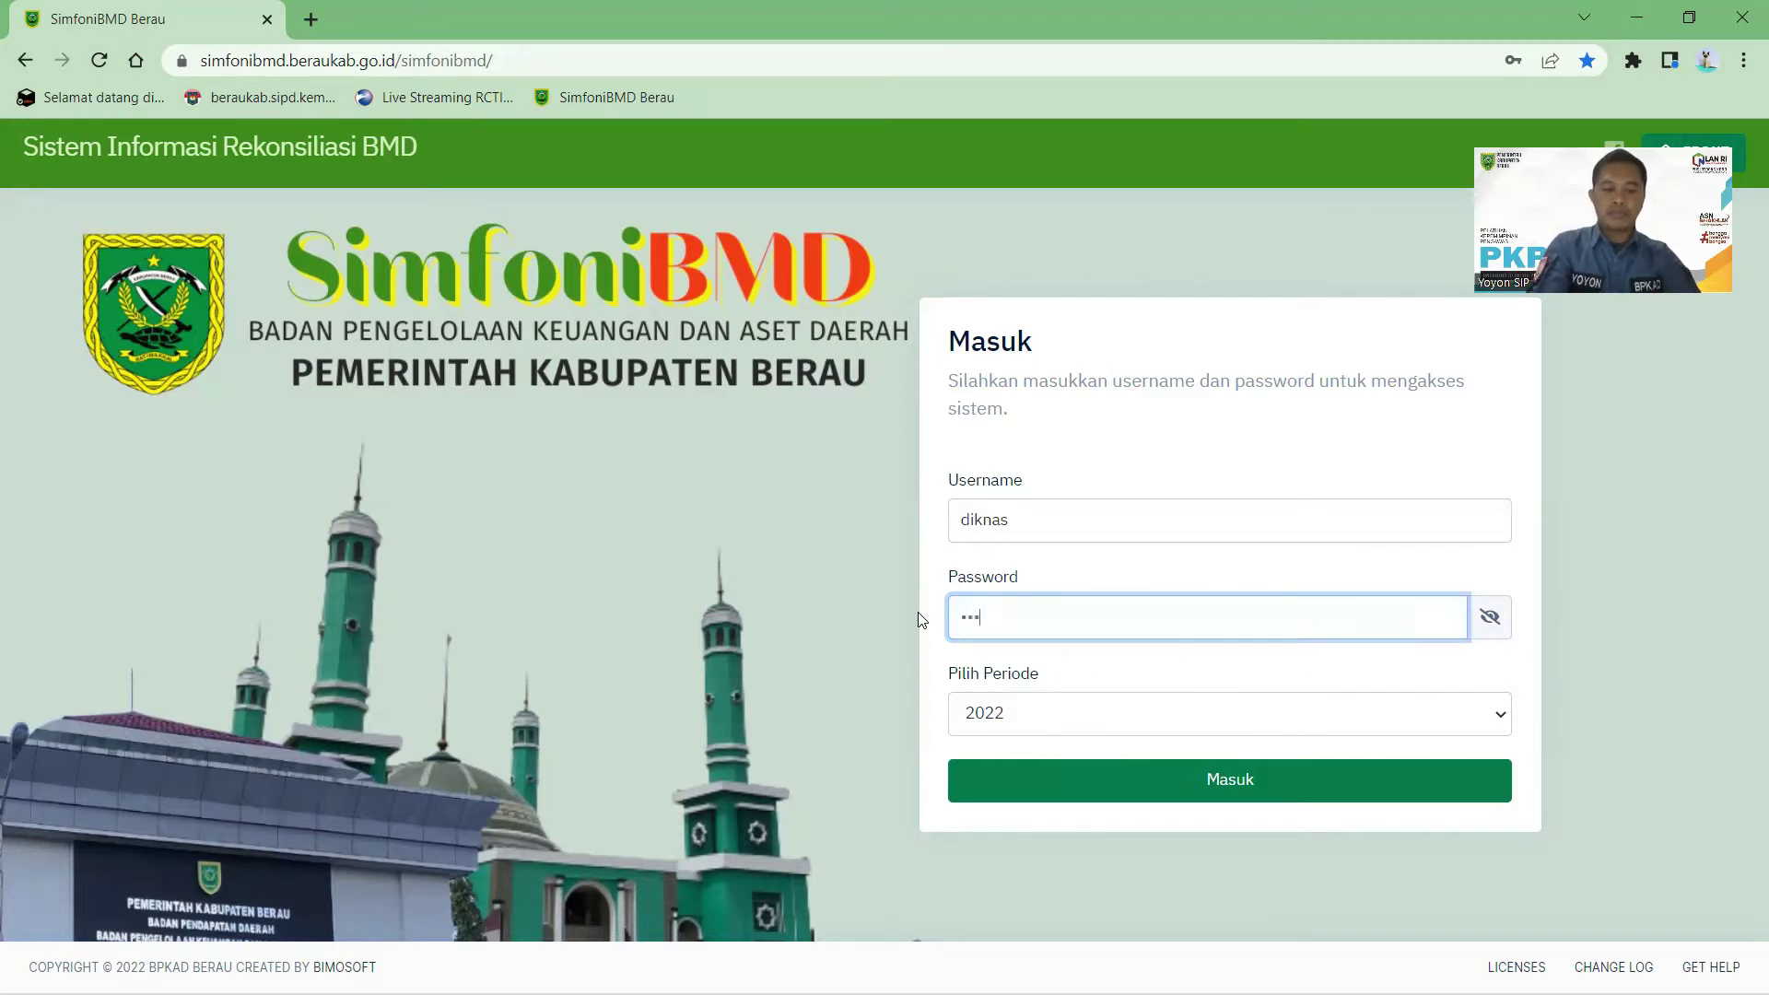
type("••")
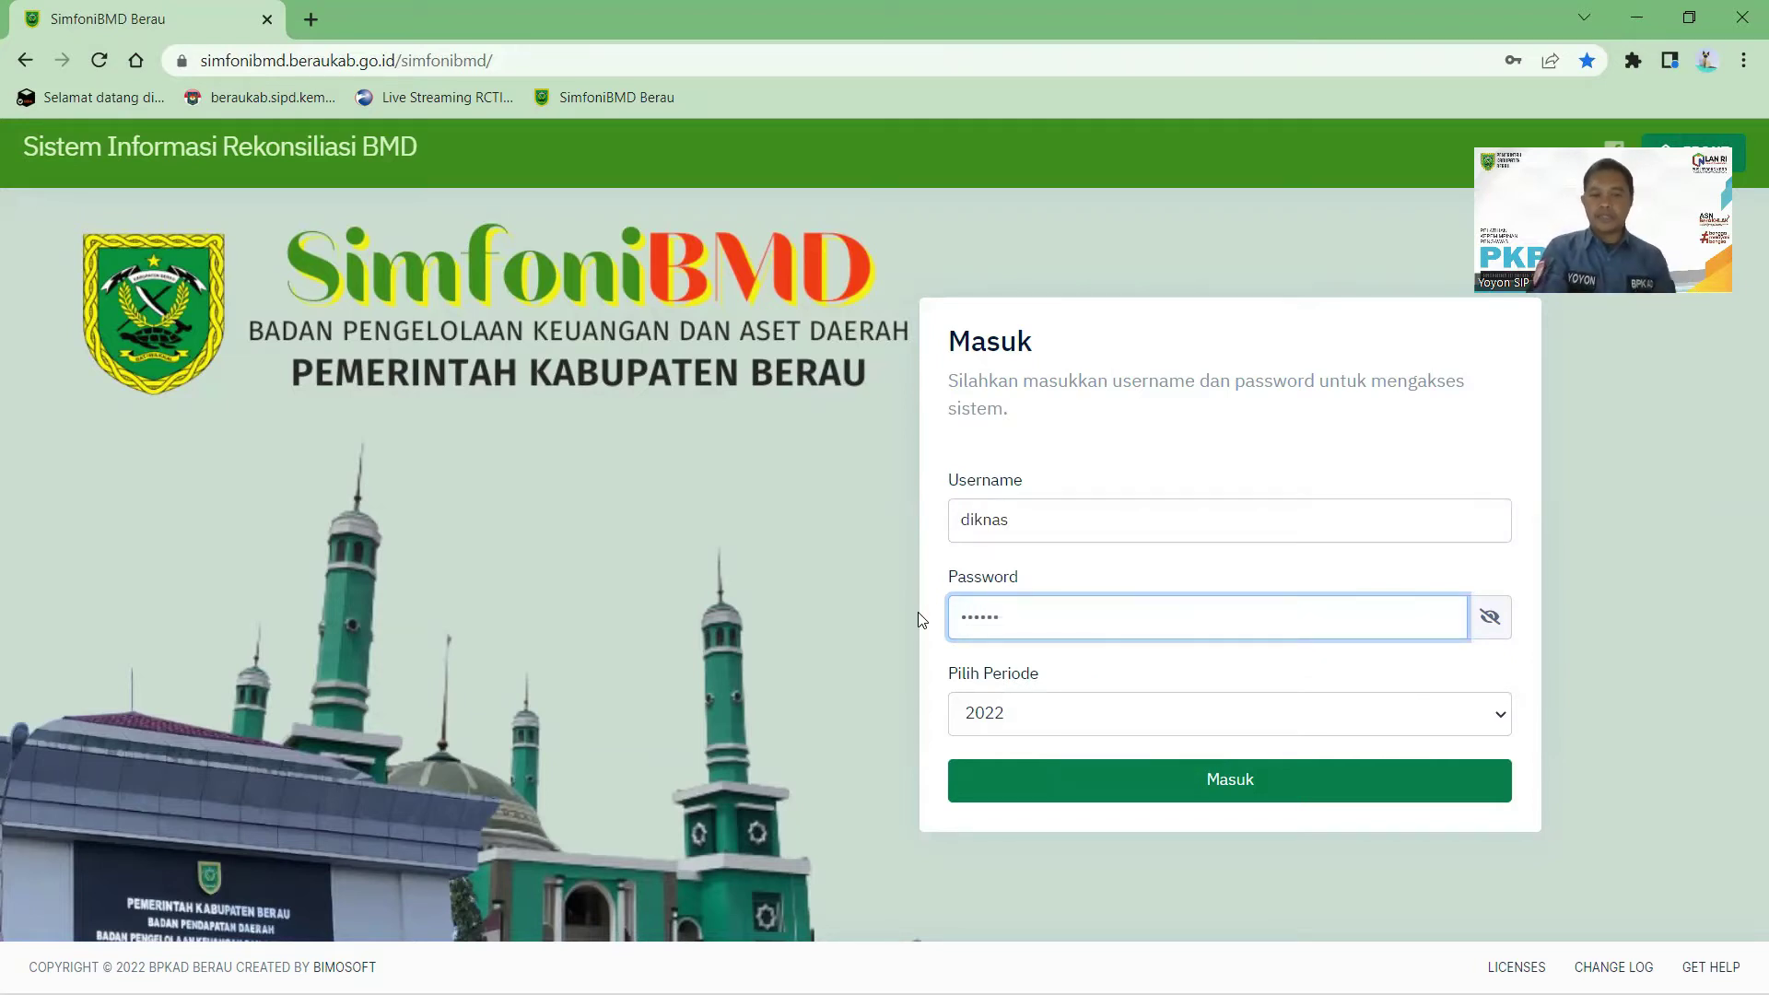
left_click(1236, 784)
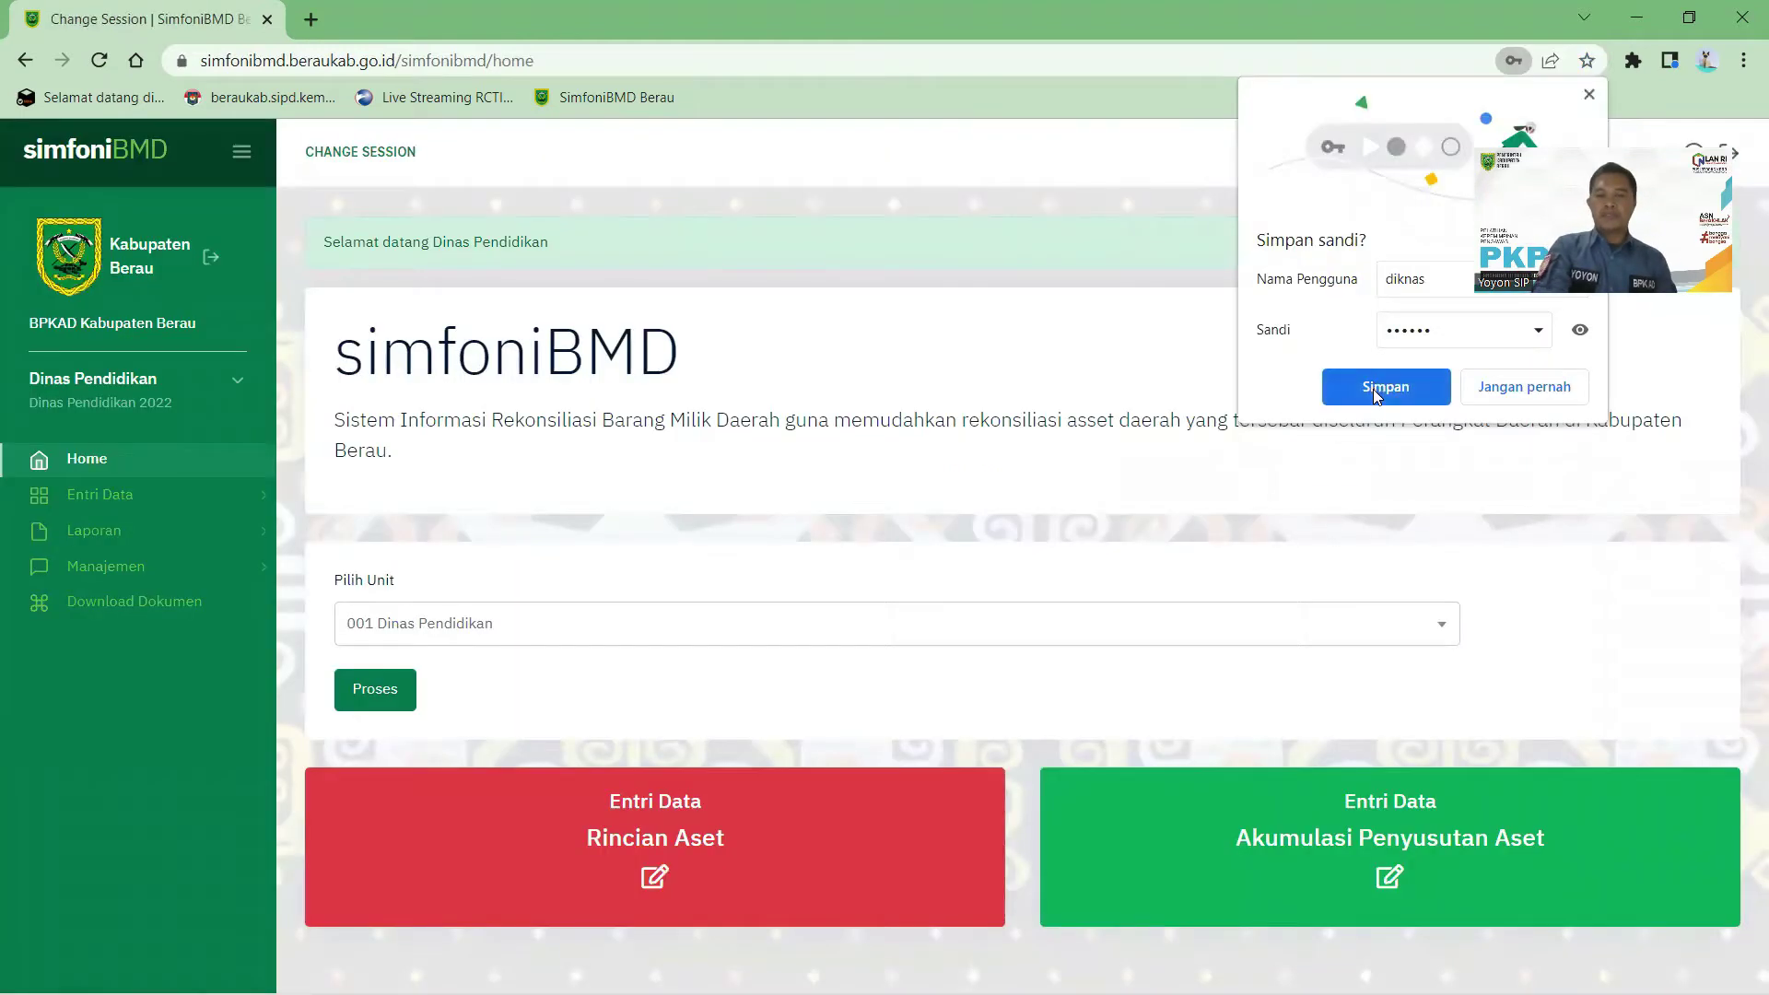
left_click(1375, 389)
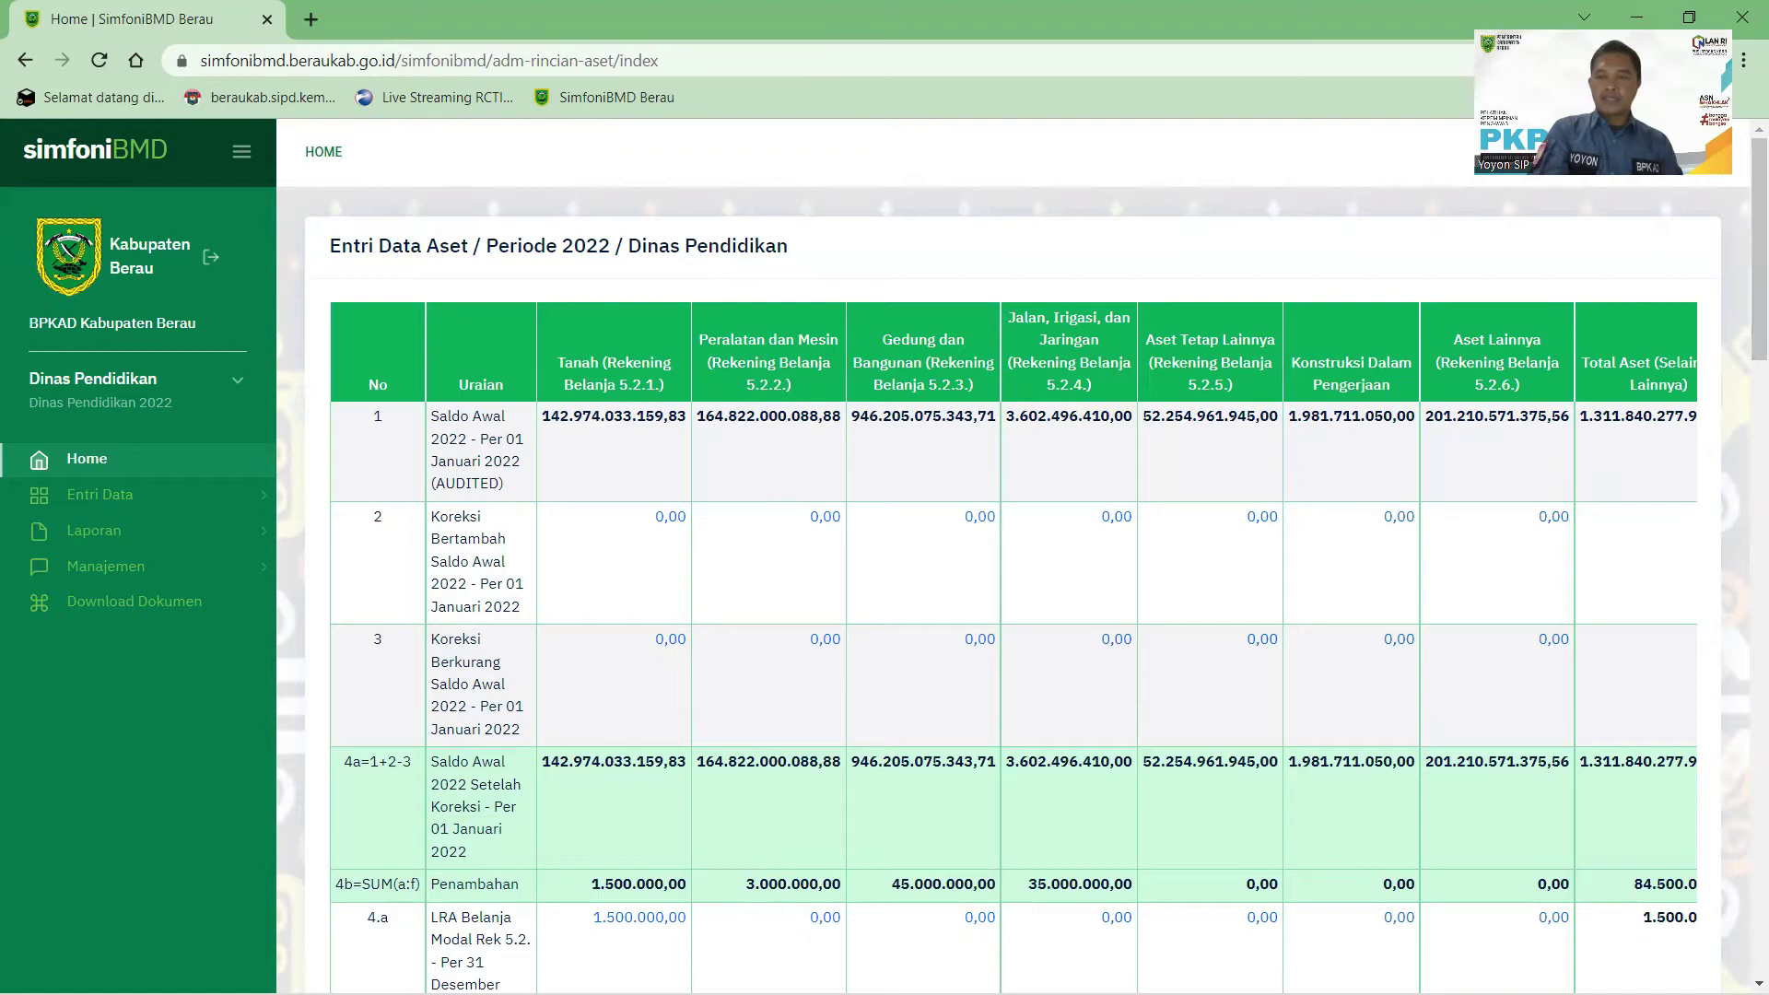
- Add a job under LRA Belanja Modal Rek 5.2. (row 4.a) for Peralatan dan Mesin, named "Pengadaan Lap top"
left_click_drag(1744, 216, 1744, 295)
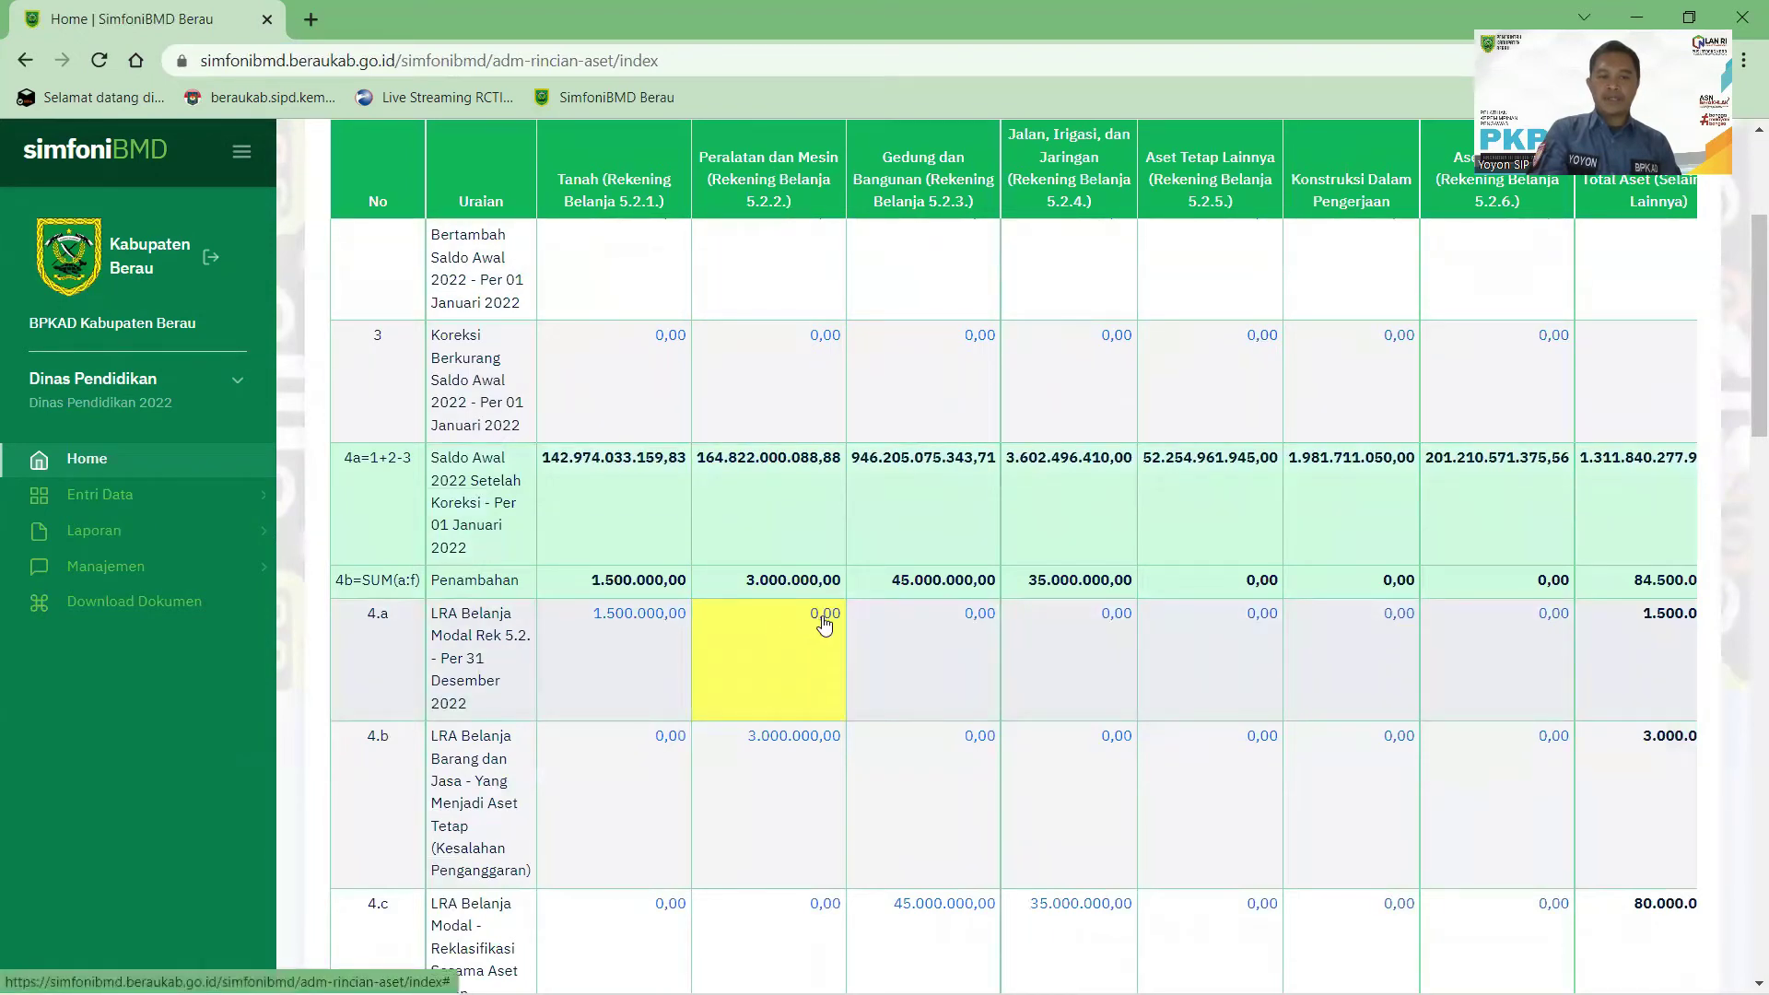
left_click(825, 616)
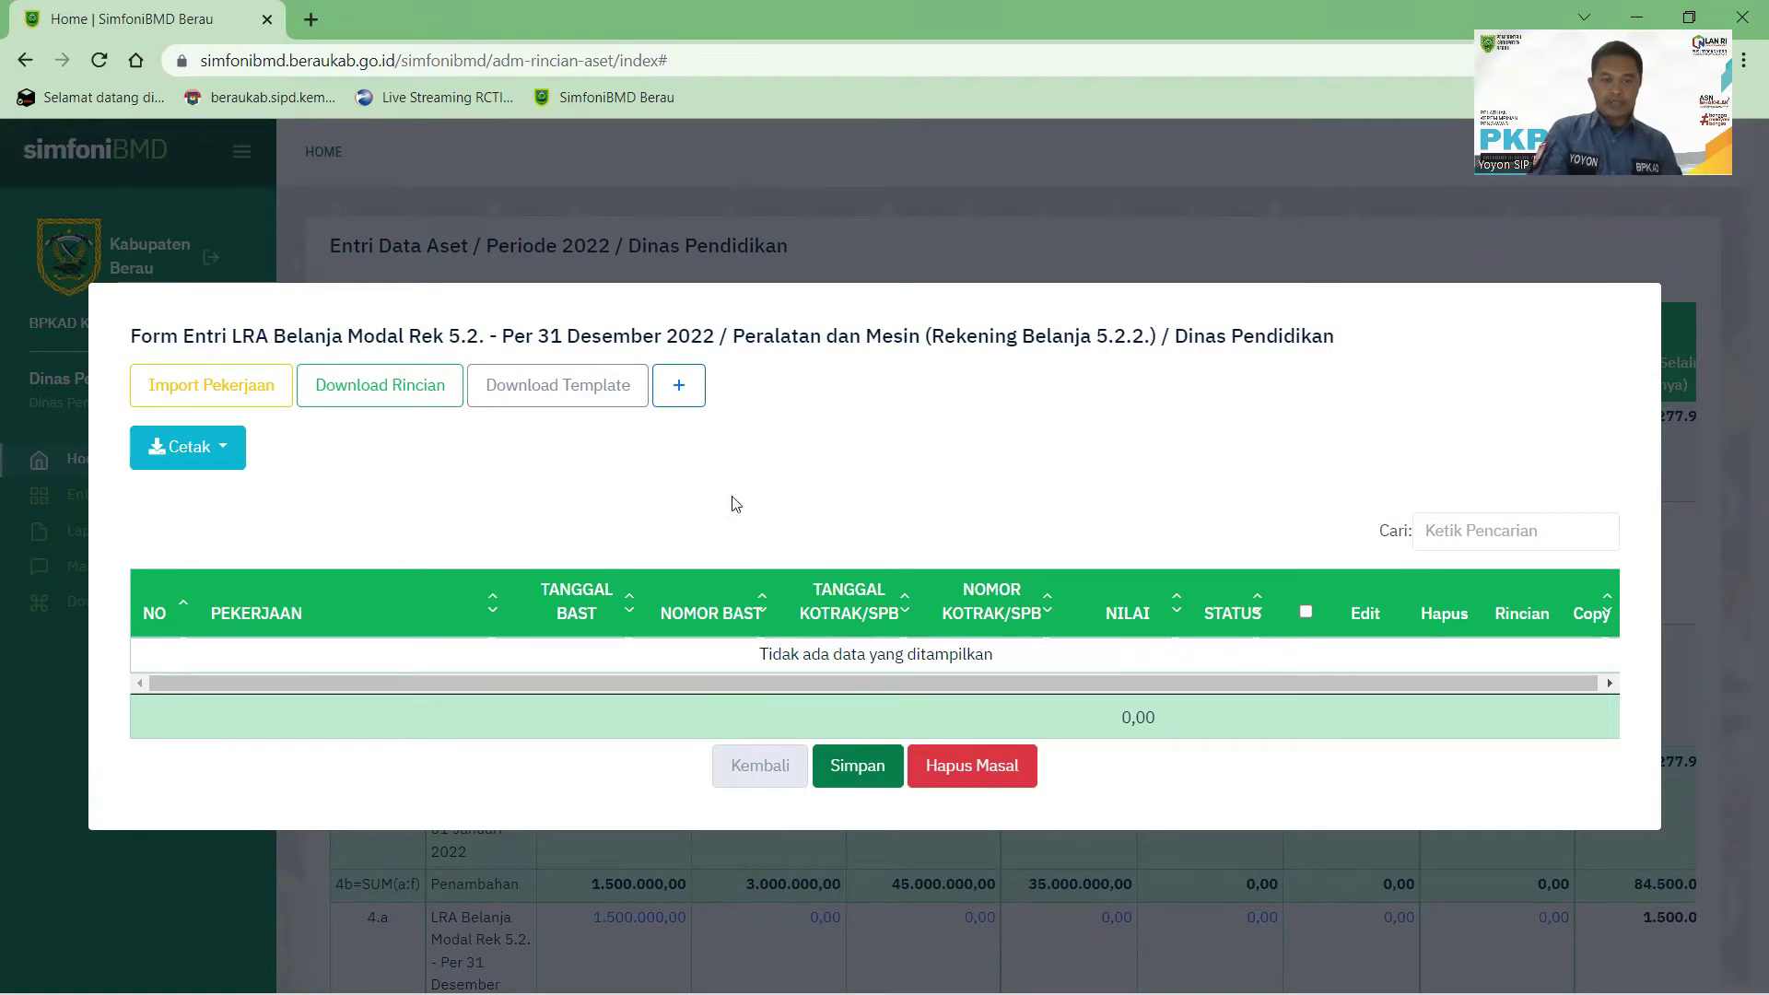
left_click(679, 394)
left_click(350, 565)
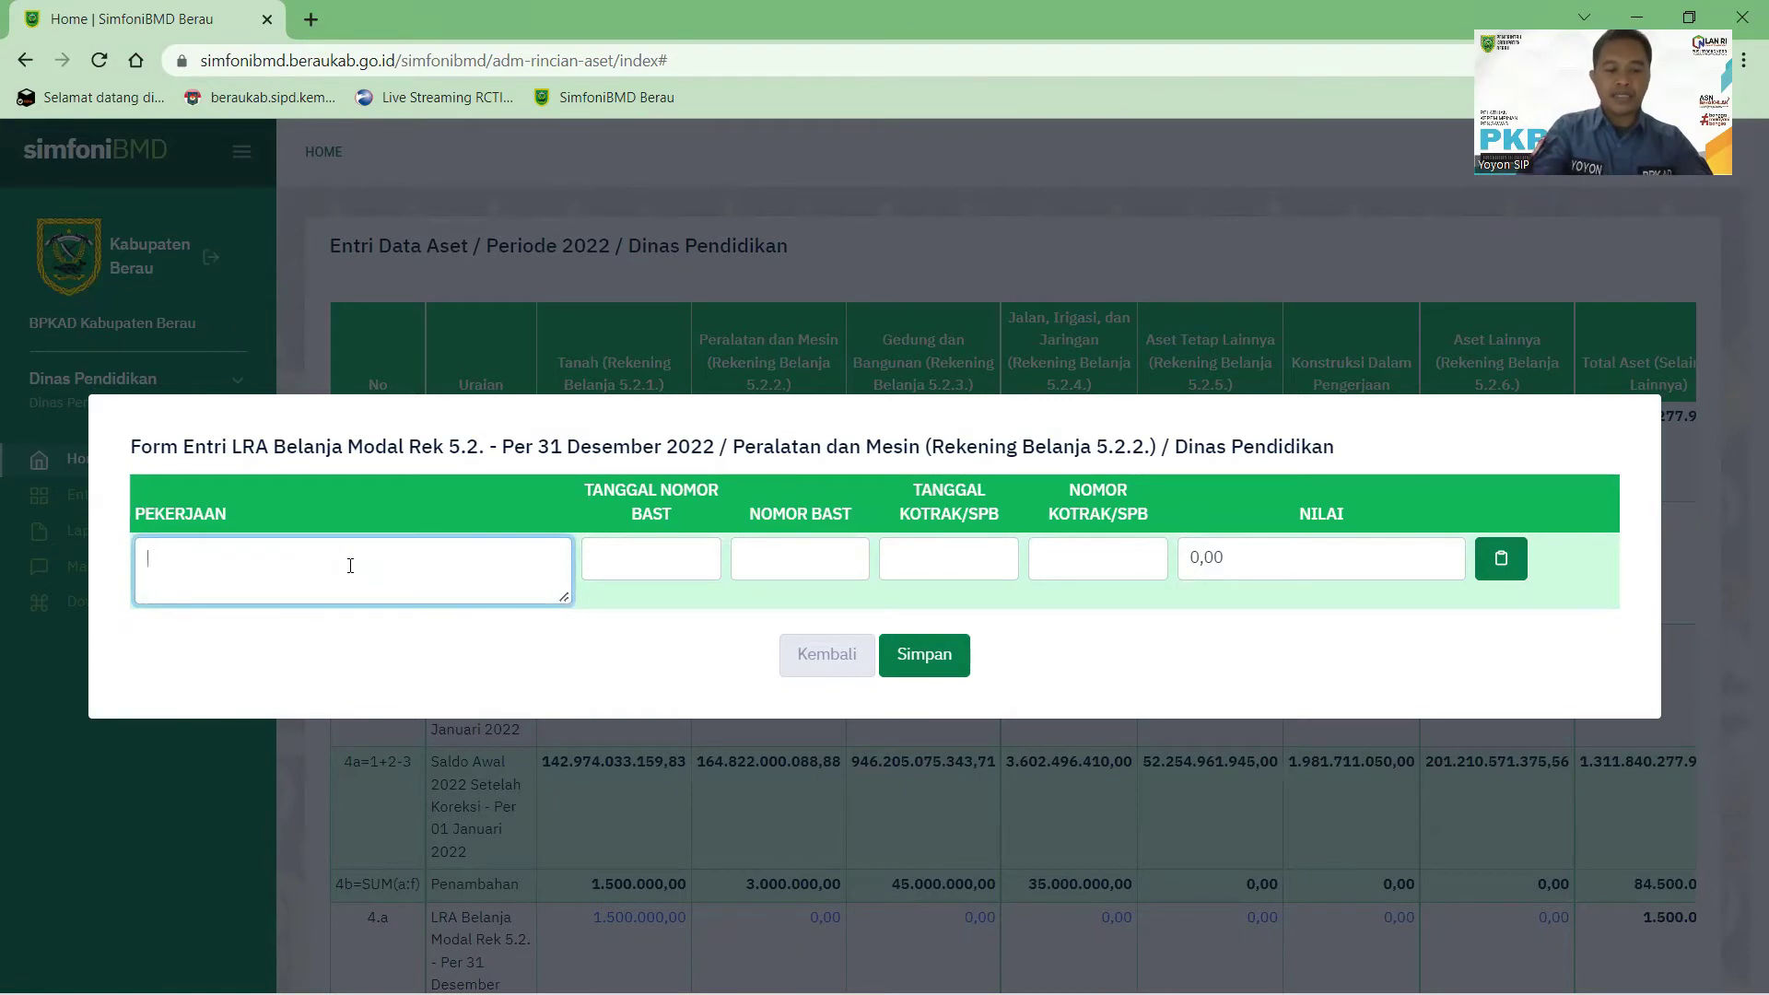
type("Pengadaa")
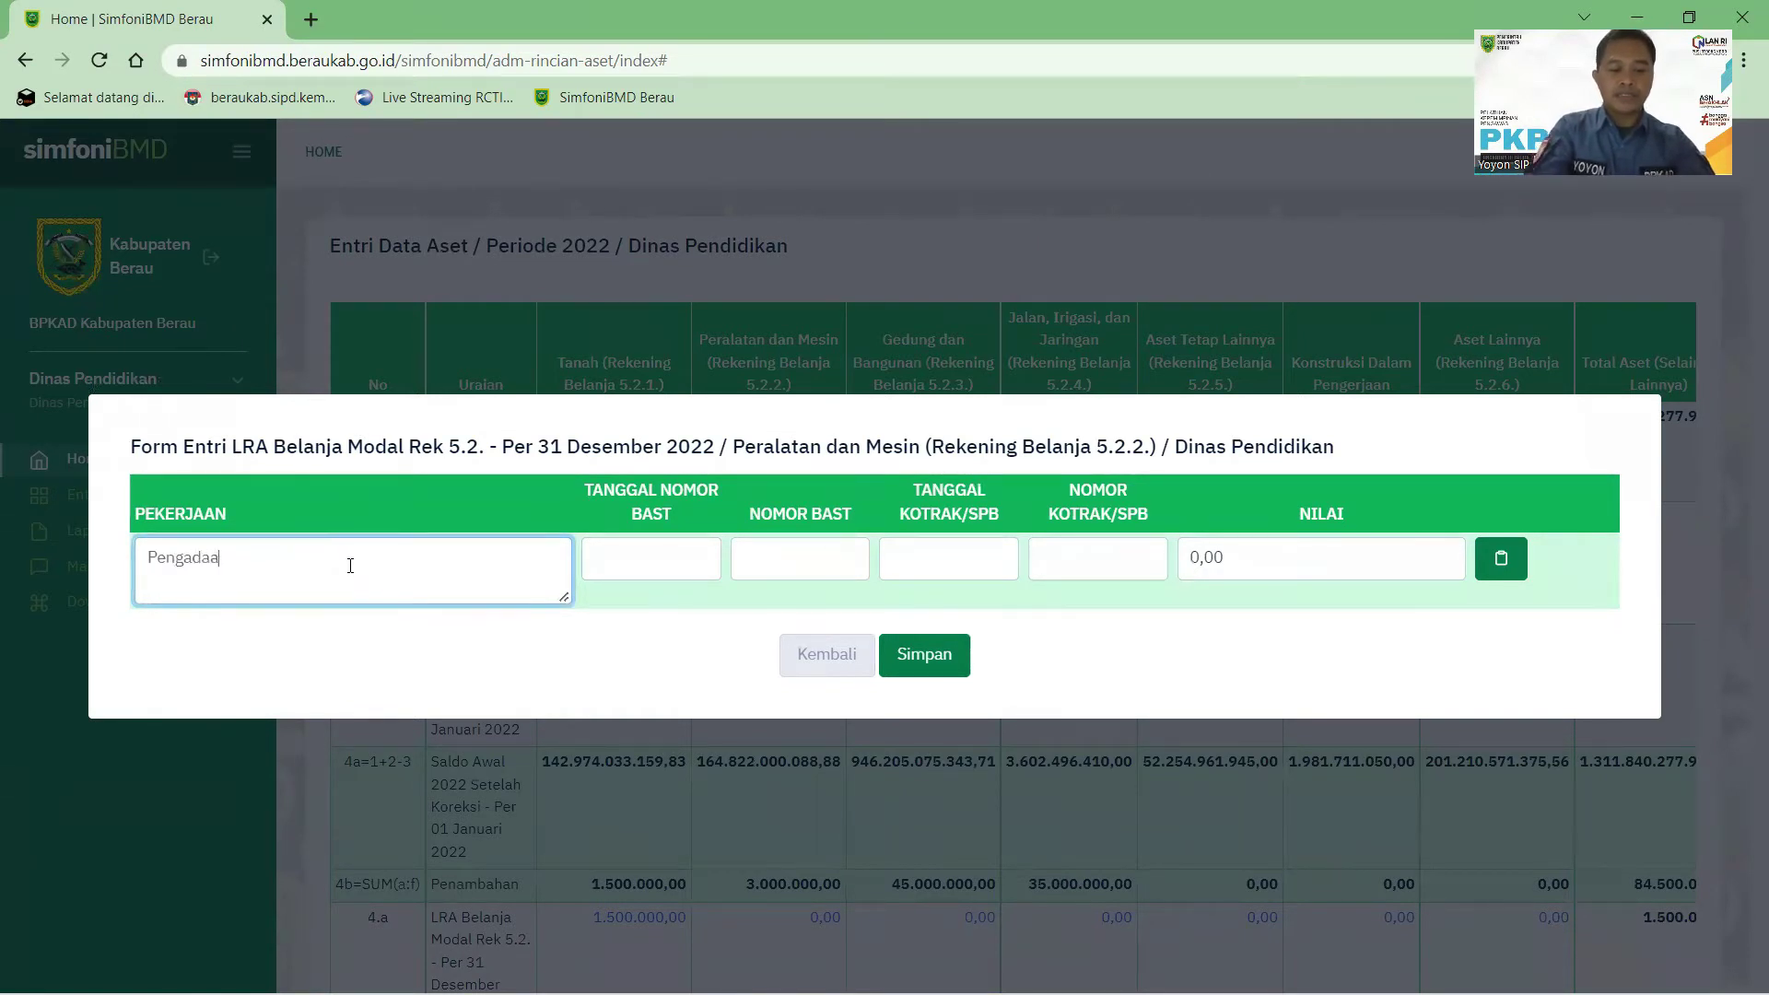
type("n Lap top")
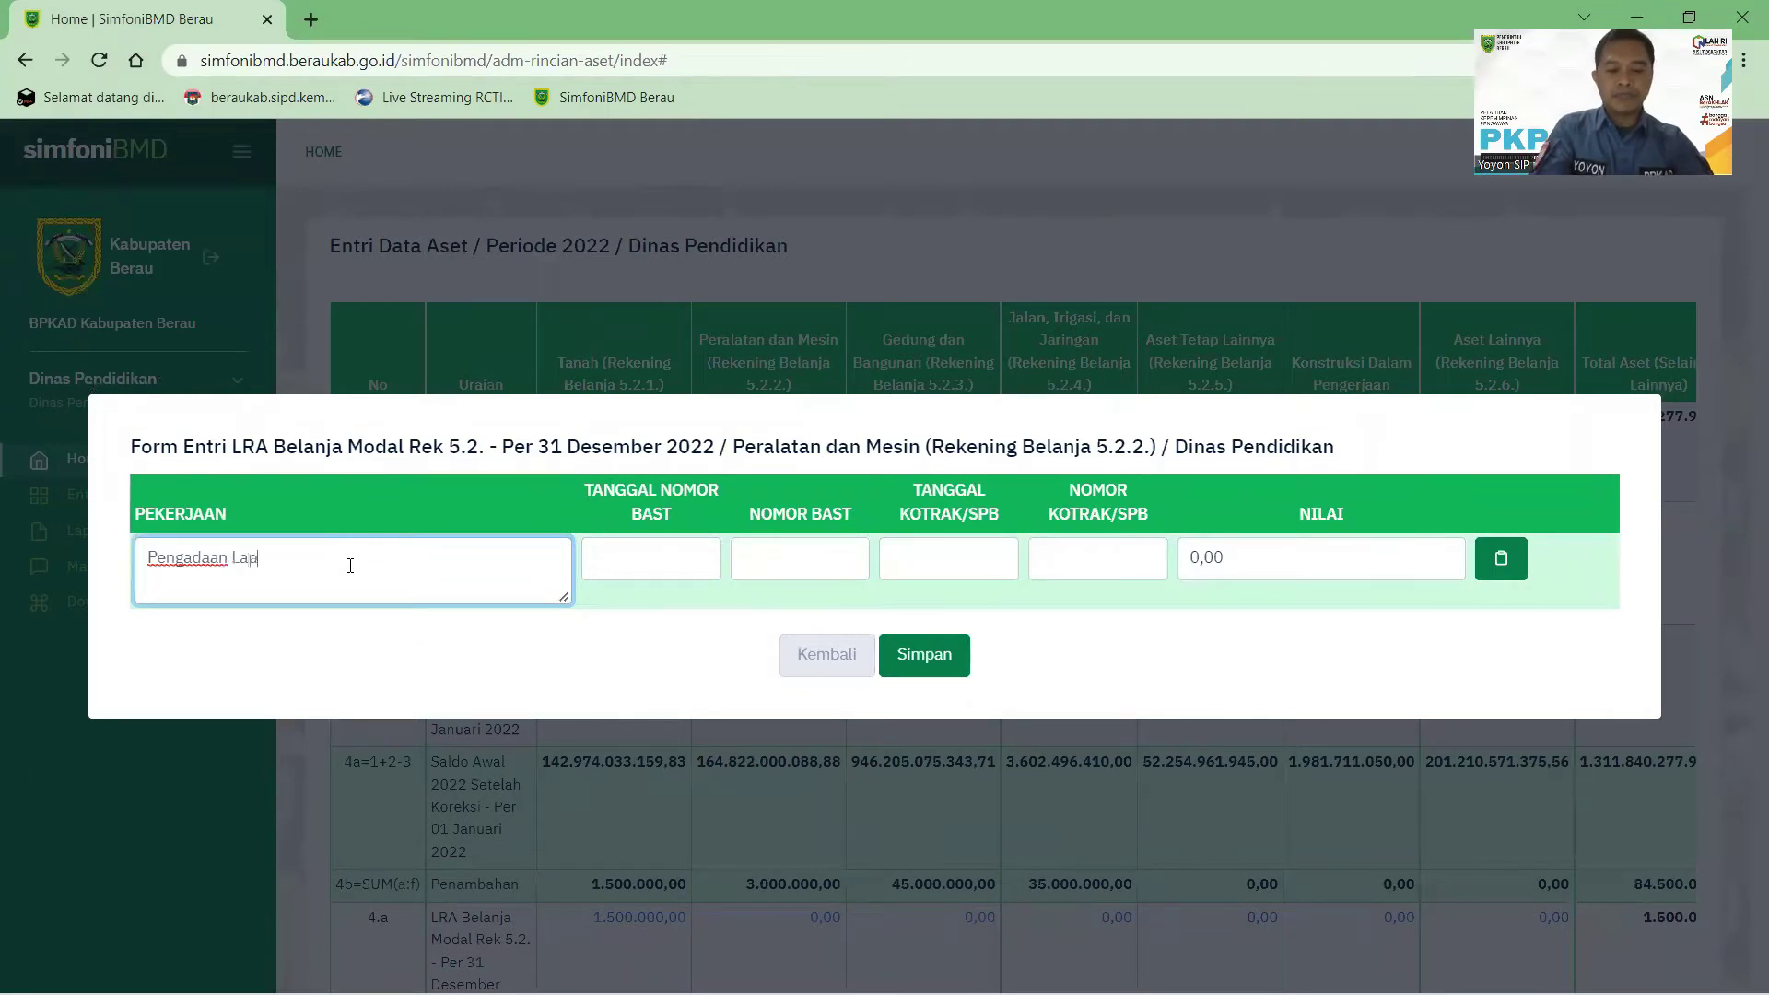
- Set the job's BAST date to 02/06/2022 and its BAST number to 12.12.34
left_click(624, 564)
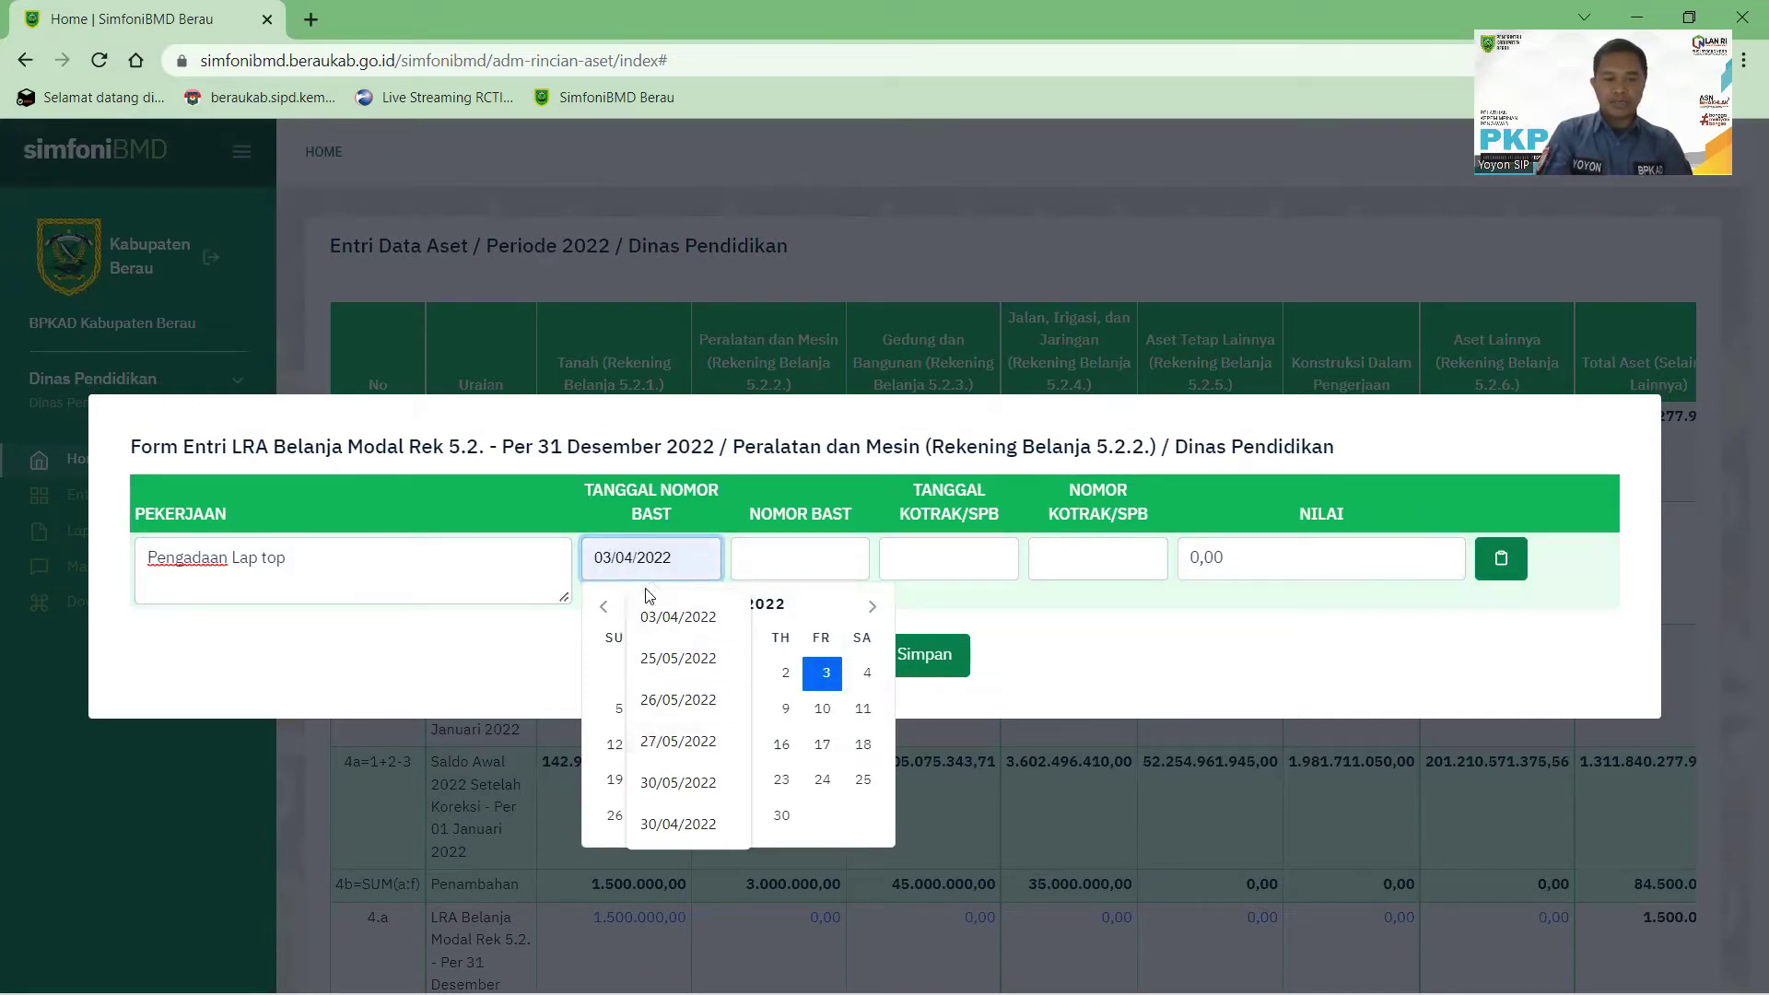
left_click(864, 610)
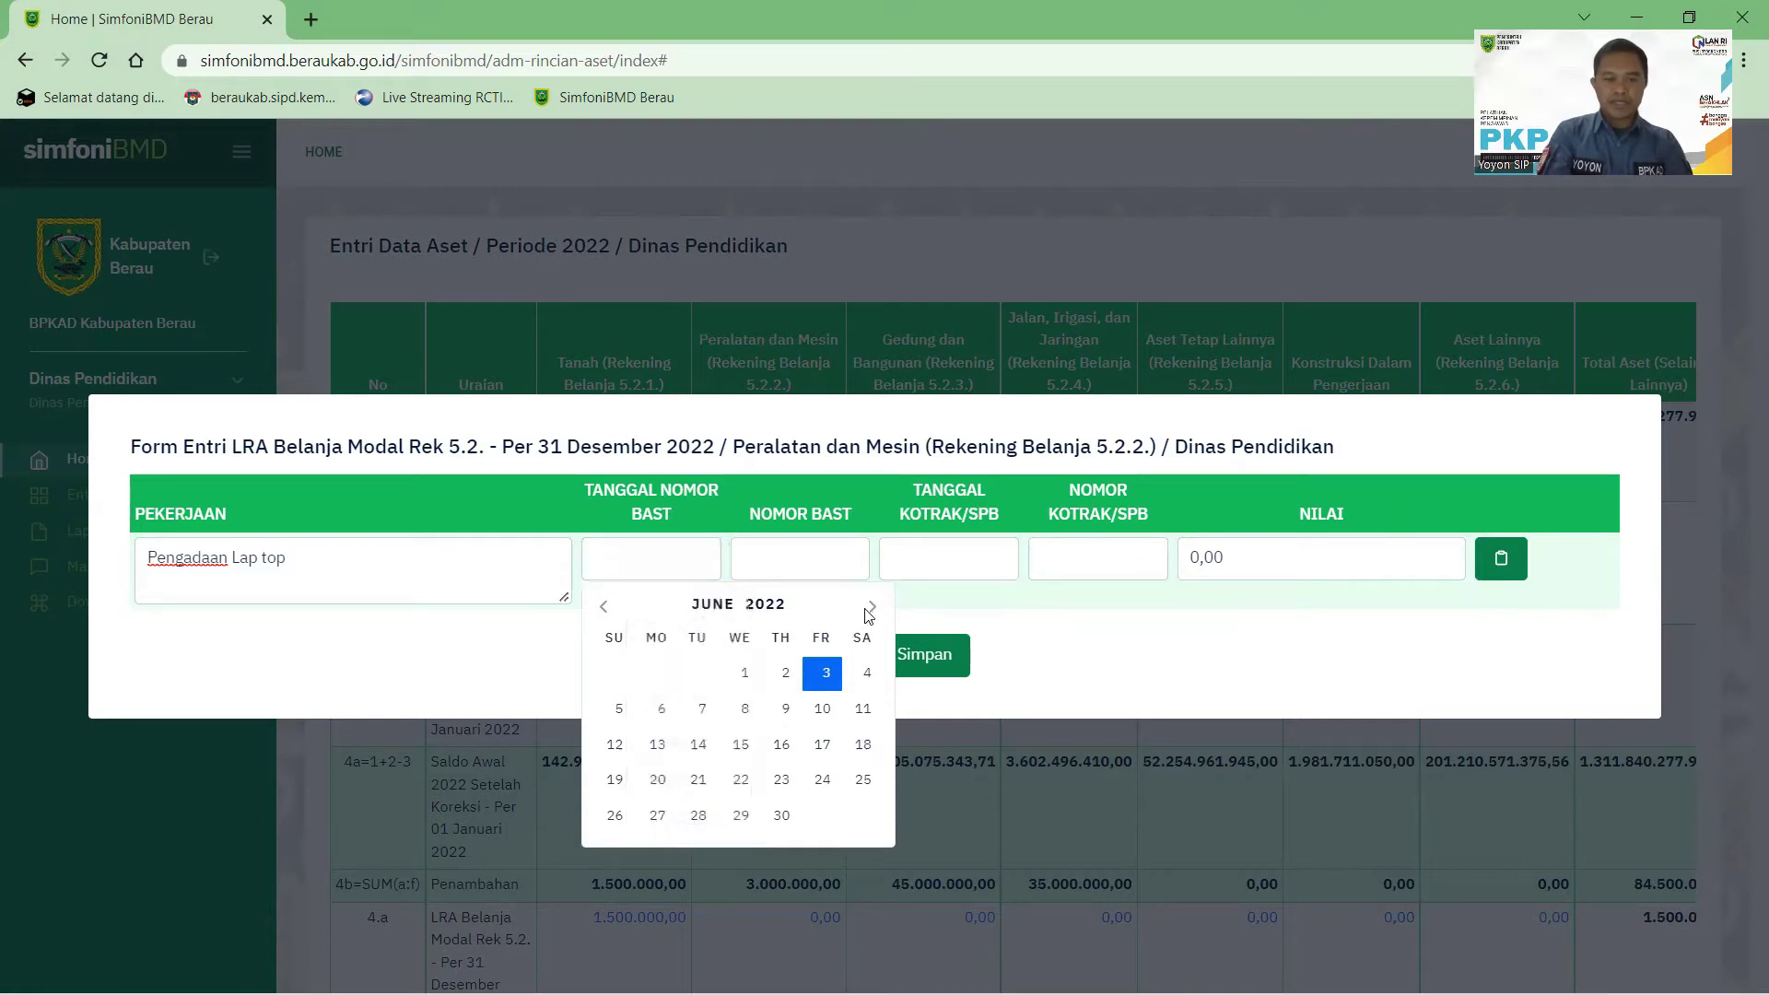
left_click(781, 675)
left_click(813, 551)
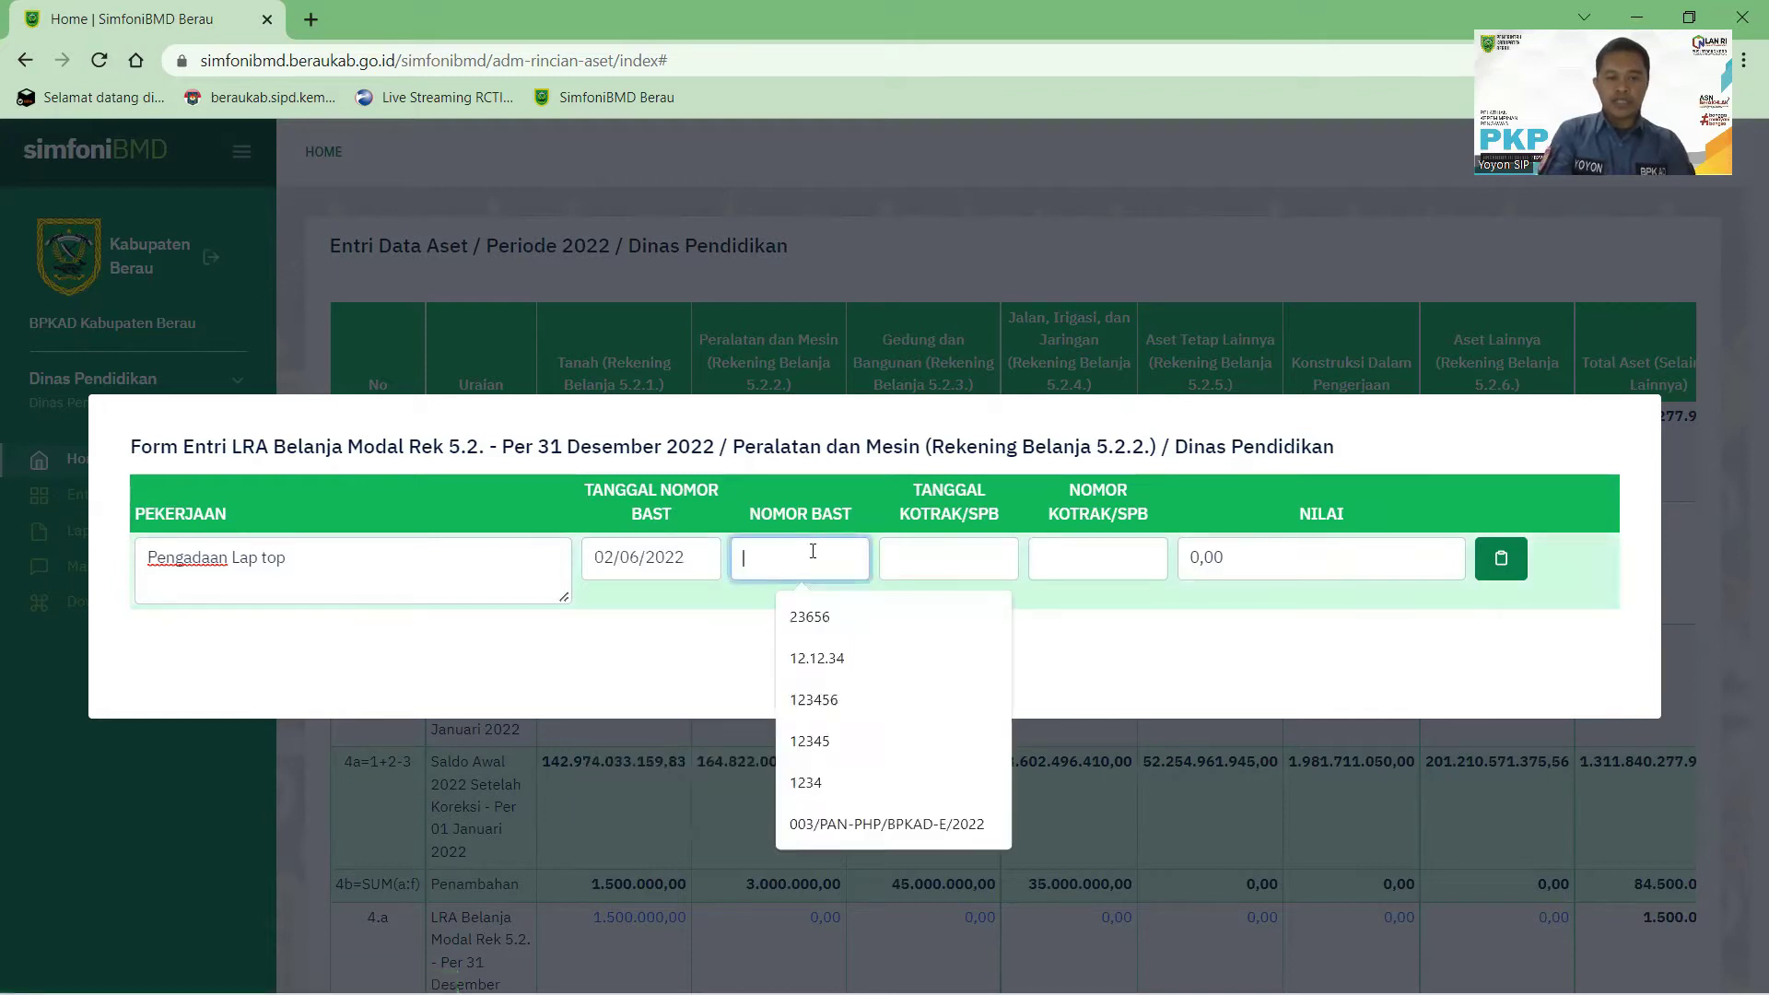
left_click(807, 660)
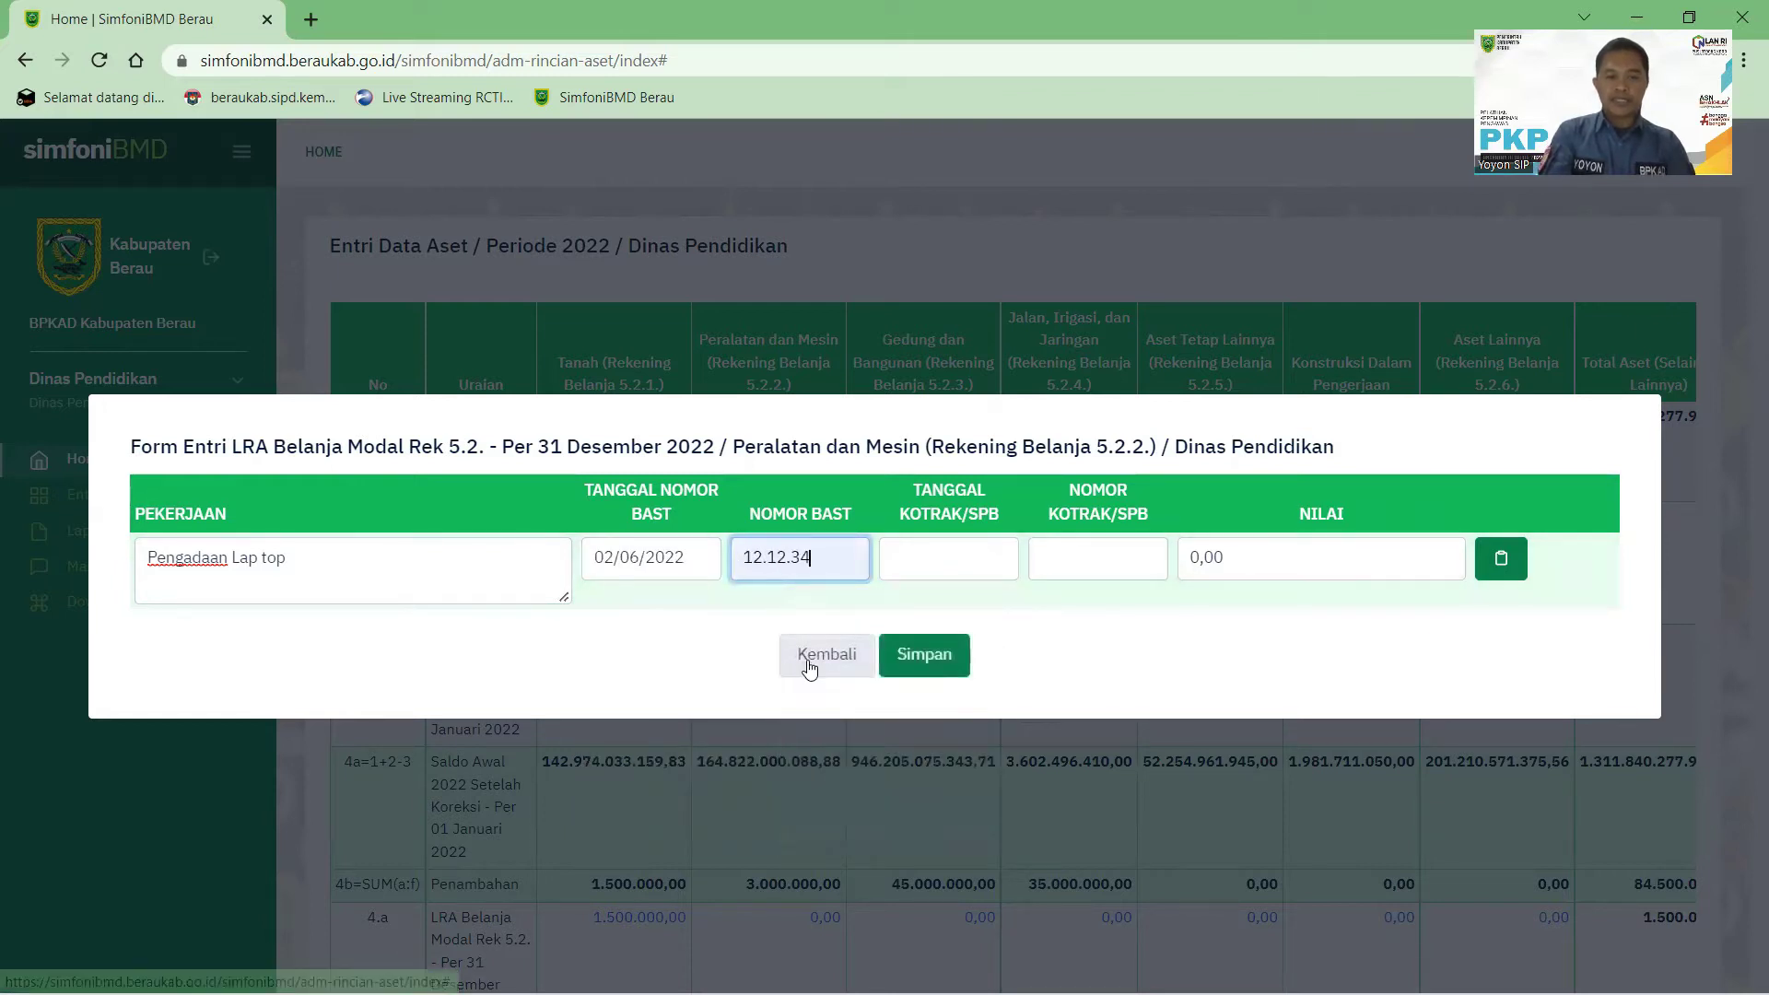
- Set the job's contract/SPB date to 18/05/2022 and fill in its contract/SPB number
left_click(932, 566)
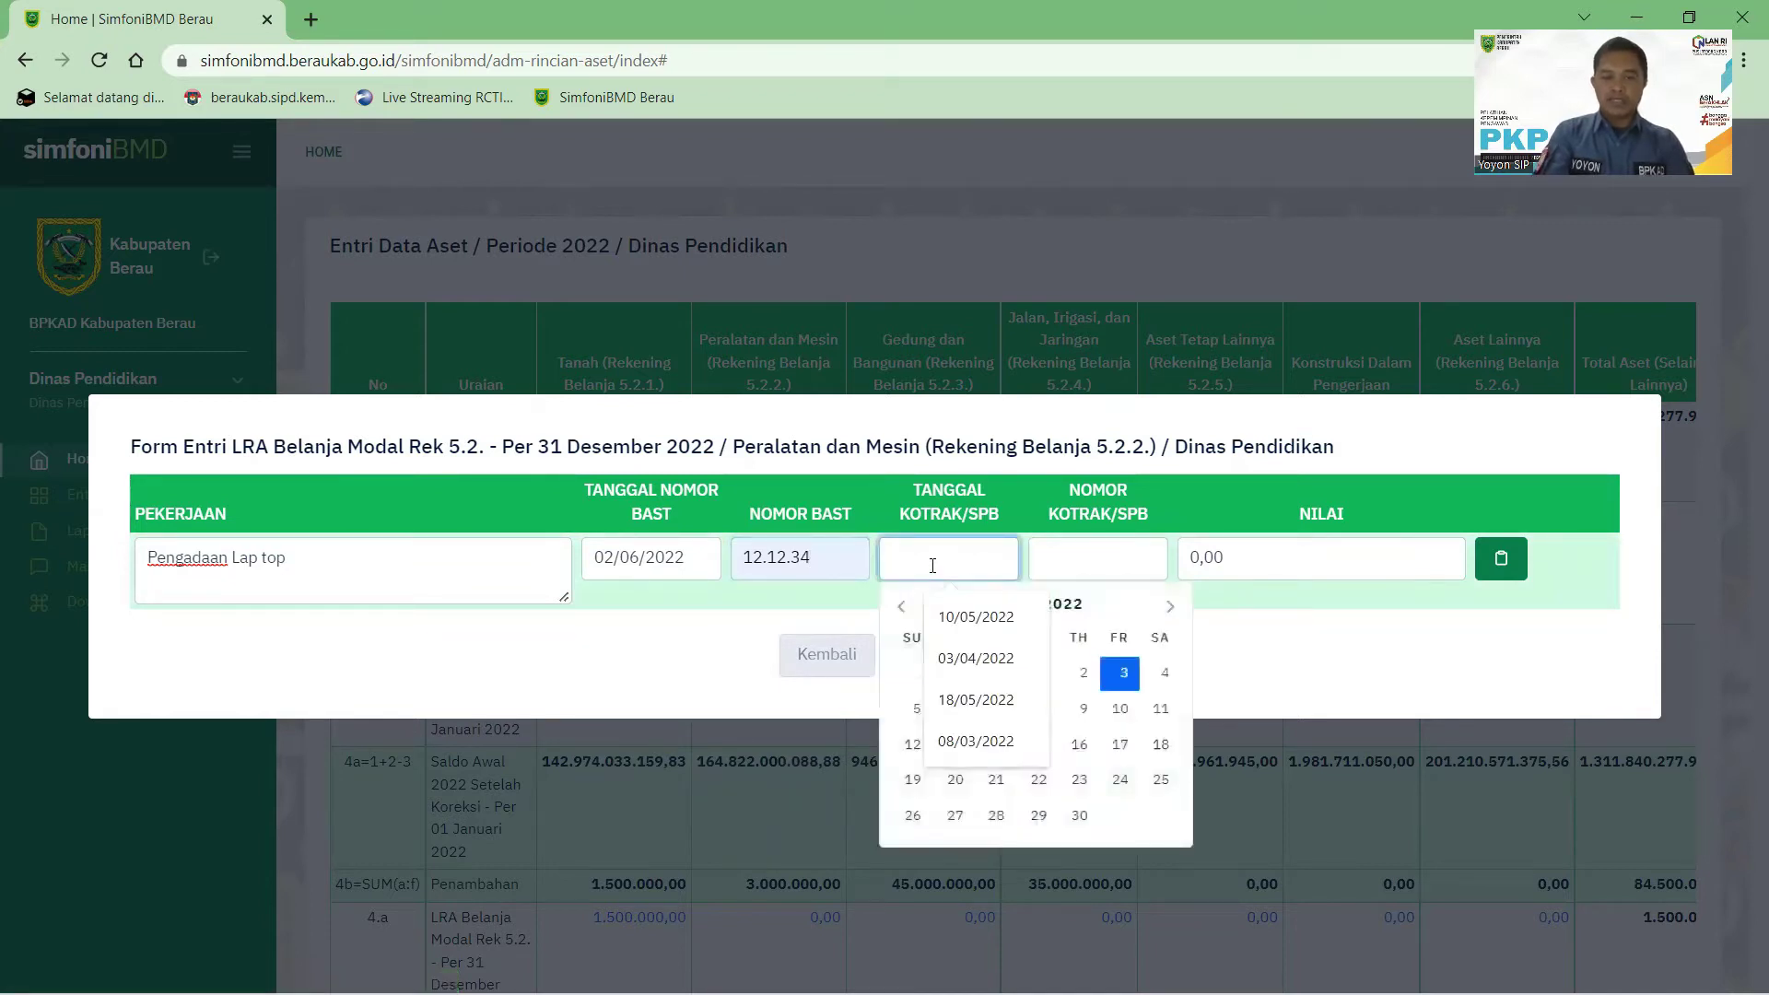
left_click(958, 700)
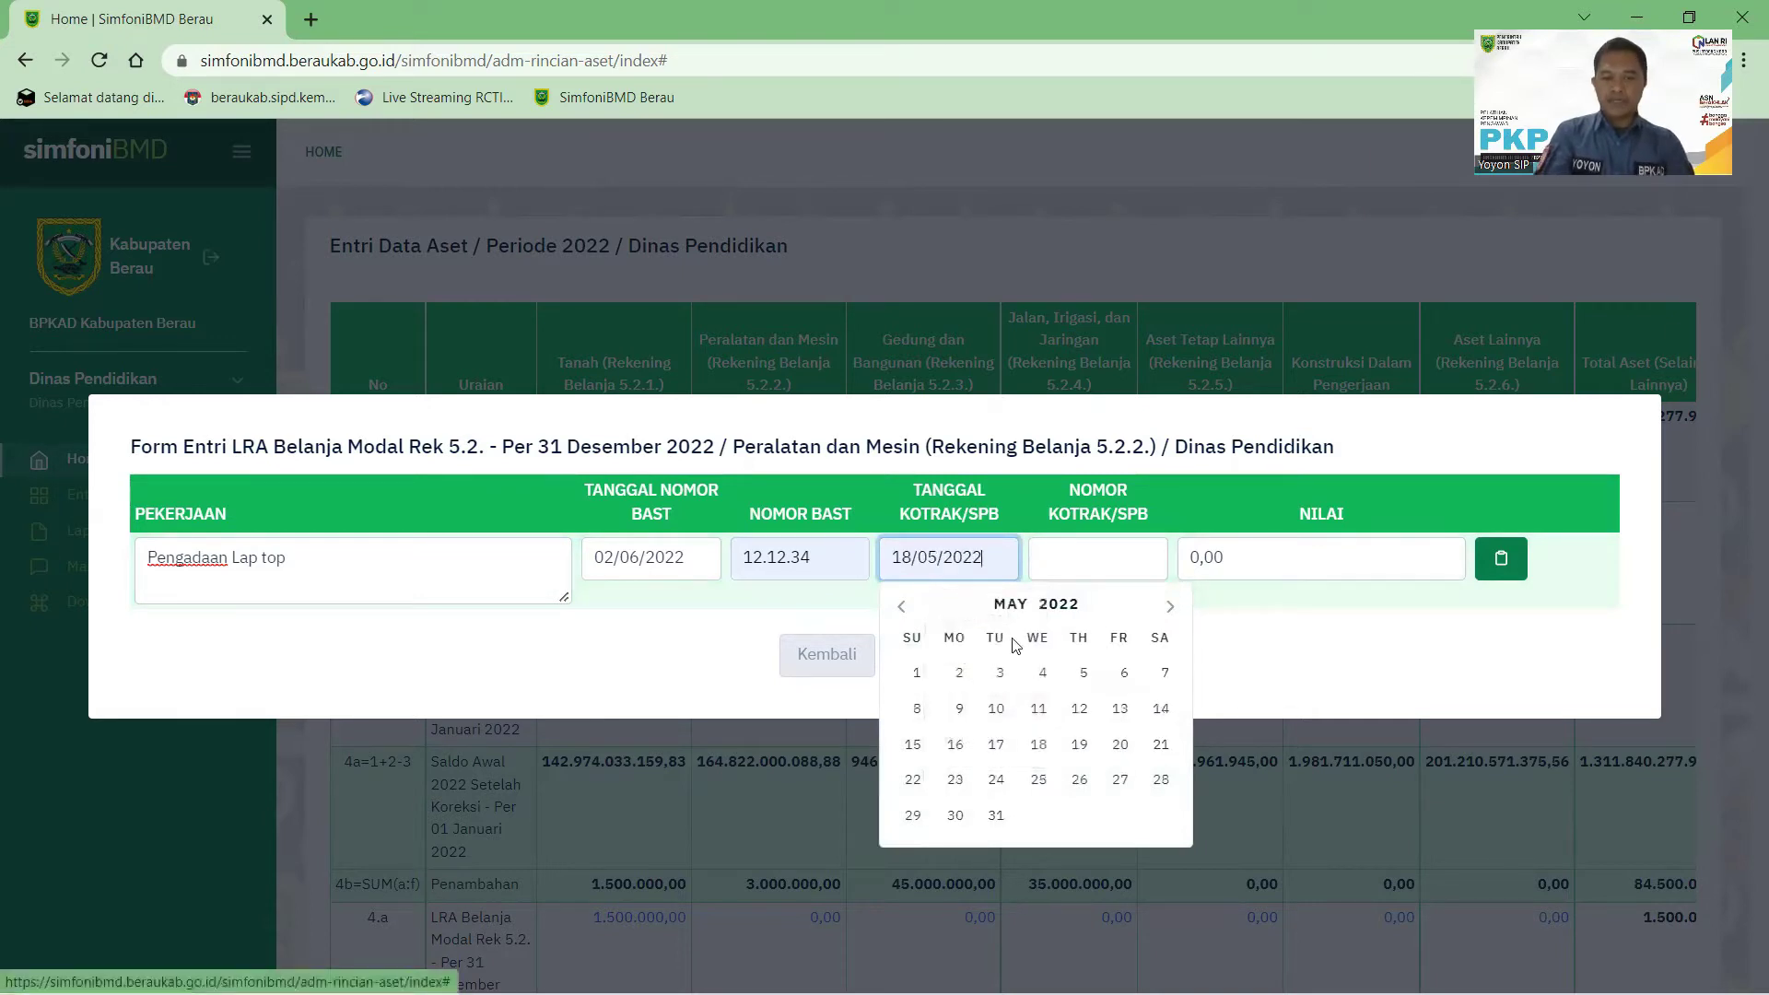
left_click(1072, 564)
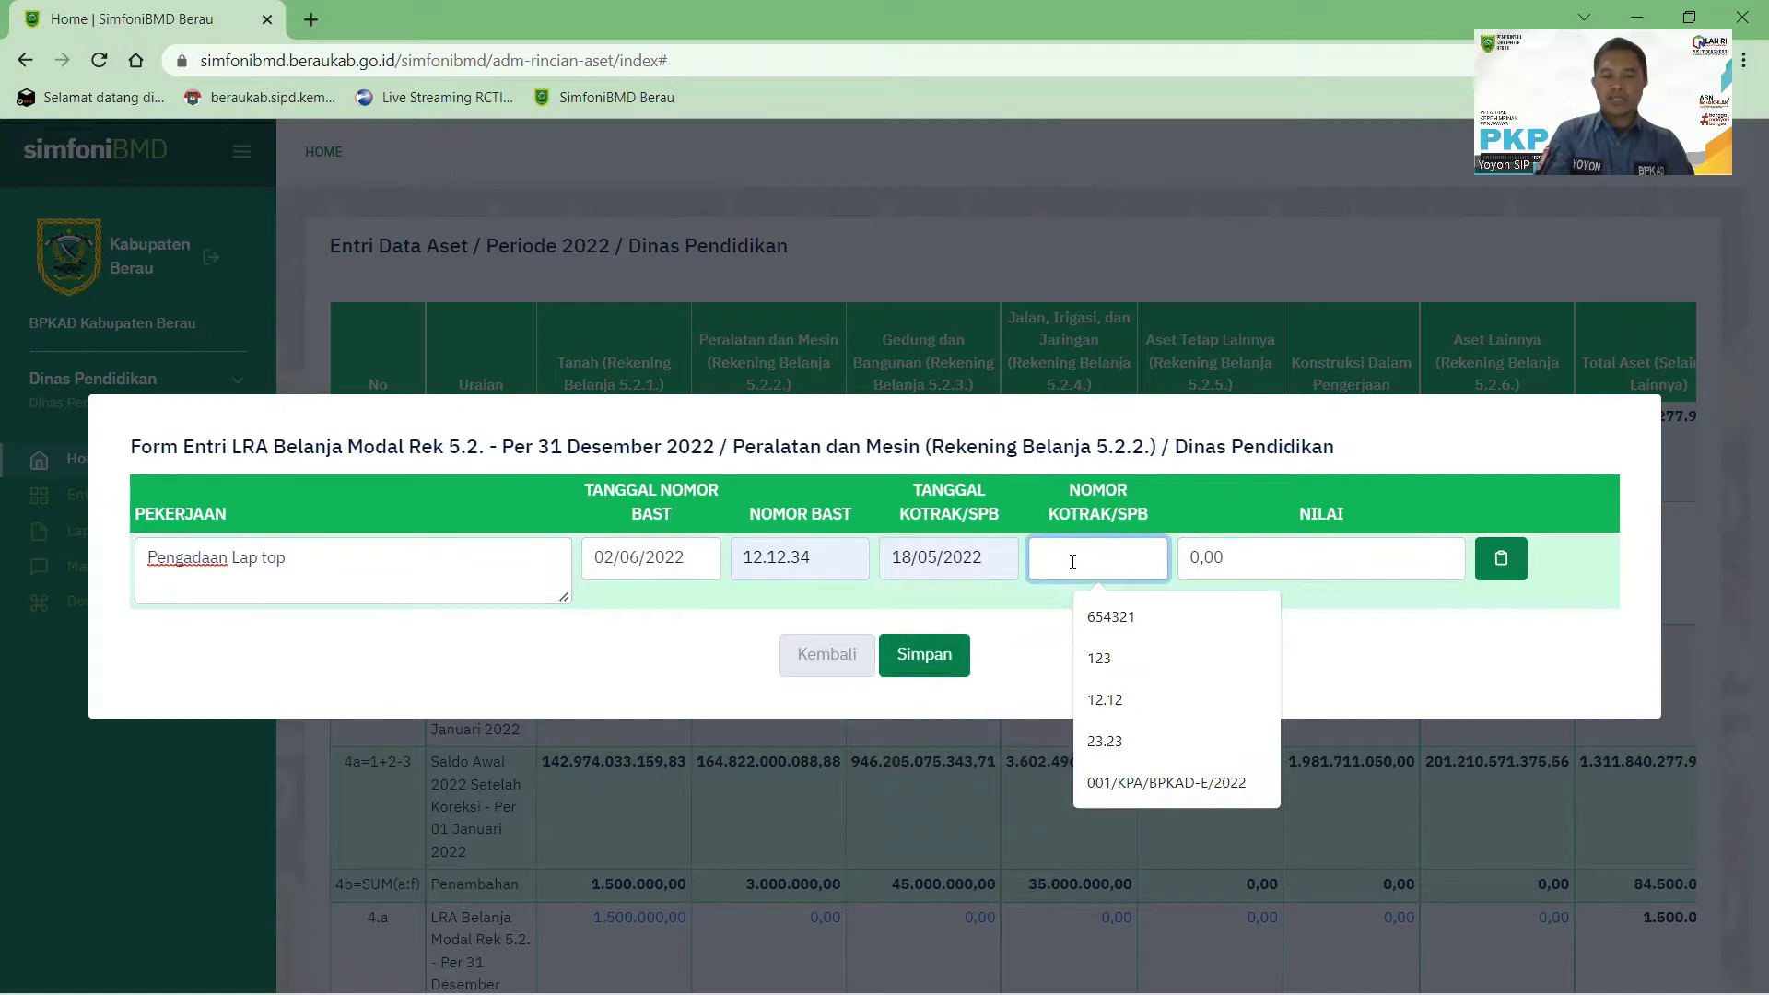
left_click(1095, 616)
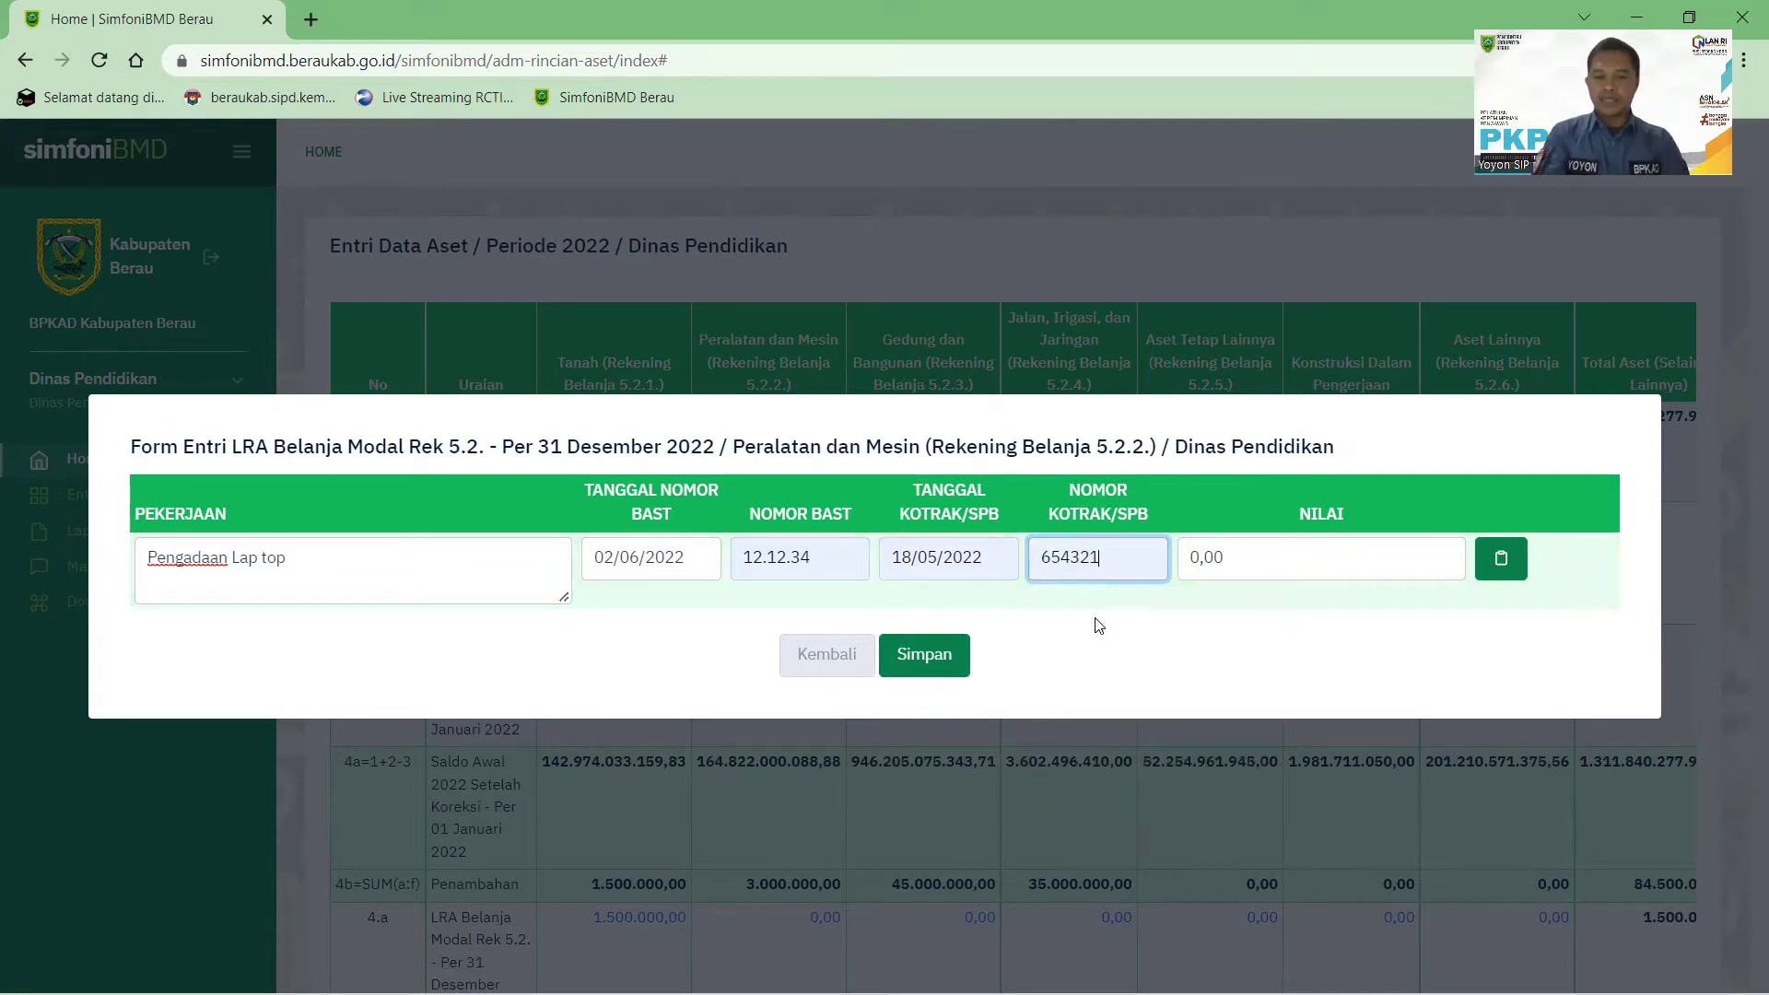
- Set the job's Nilai to 80.000.000 and save the new entry
left_click(1216, 556)
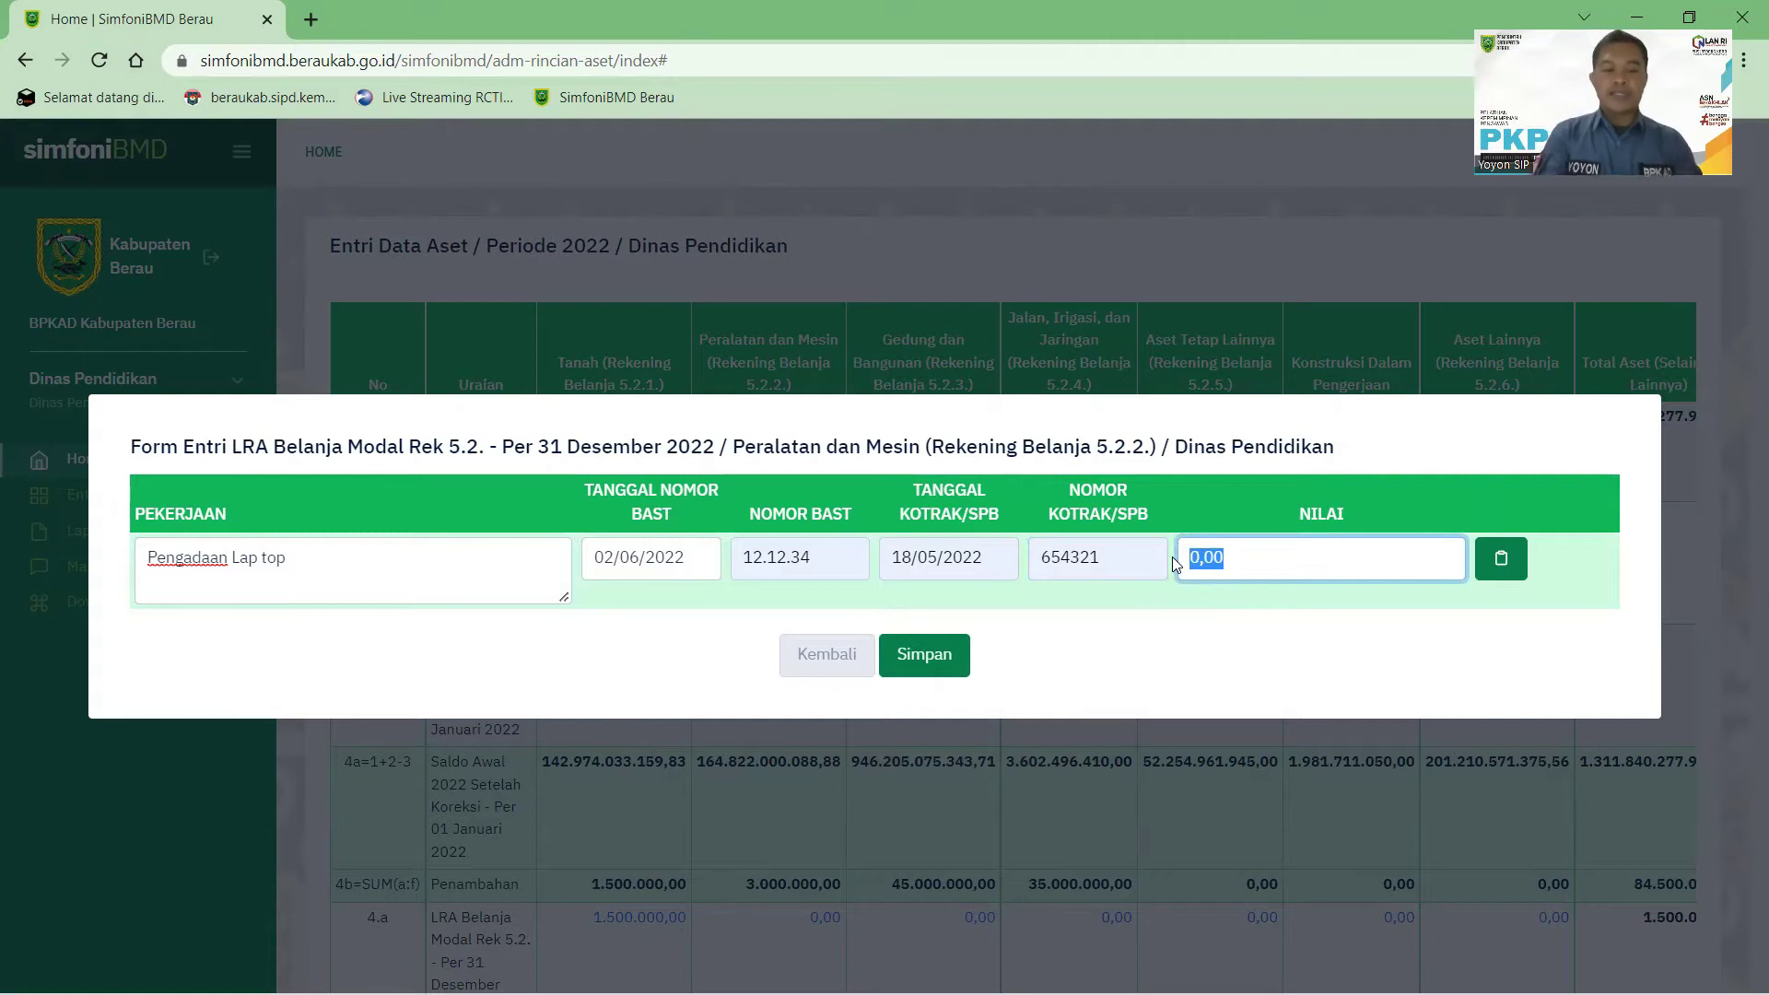
type("80.")
type("000")
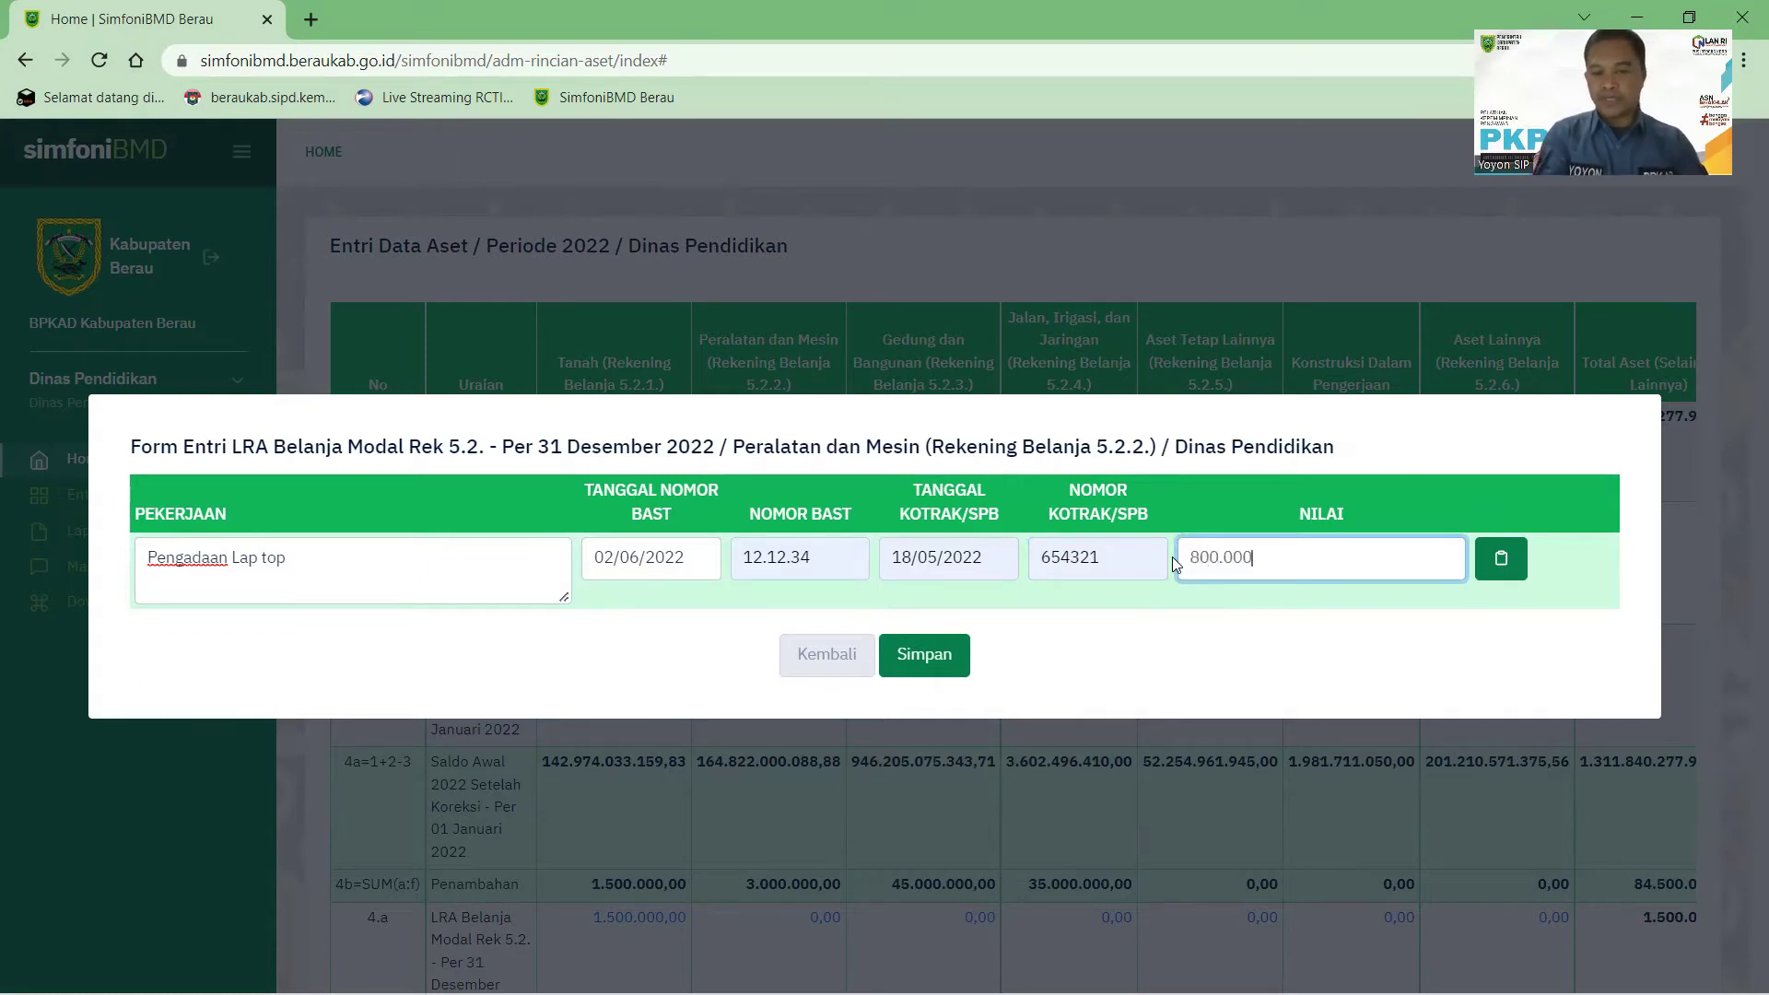
type(".000")
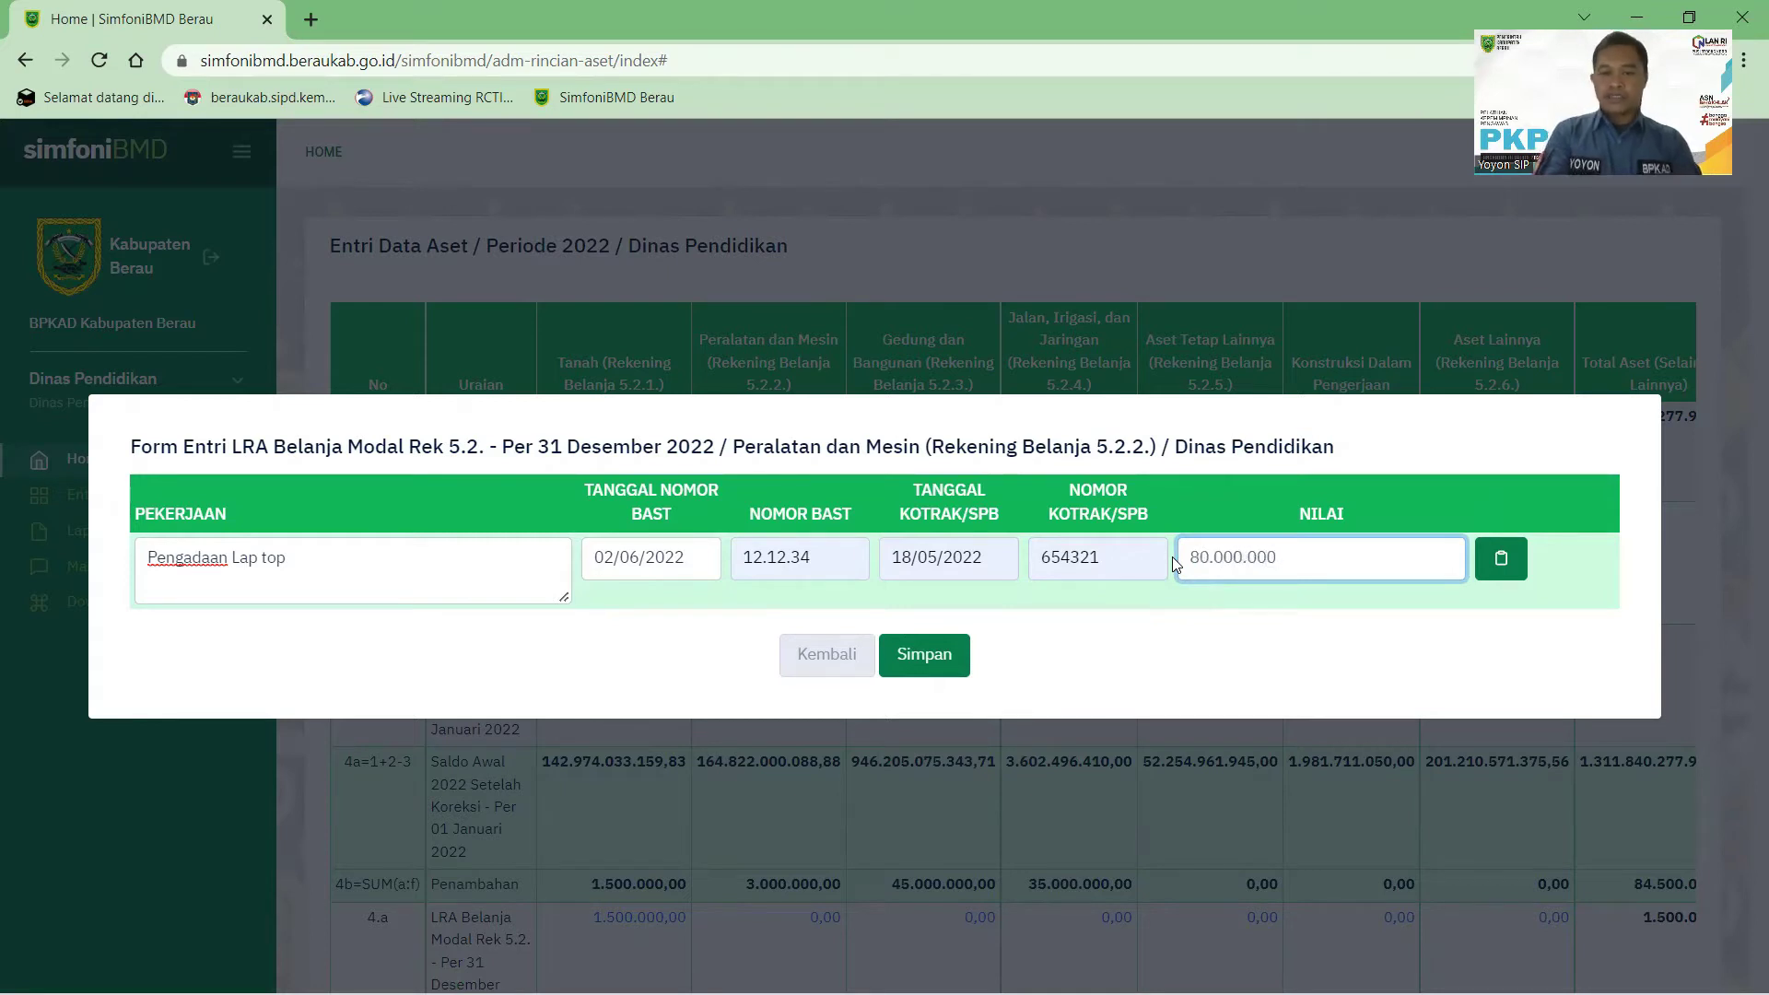
left_click(922, 653)
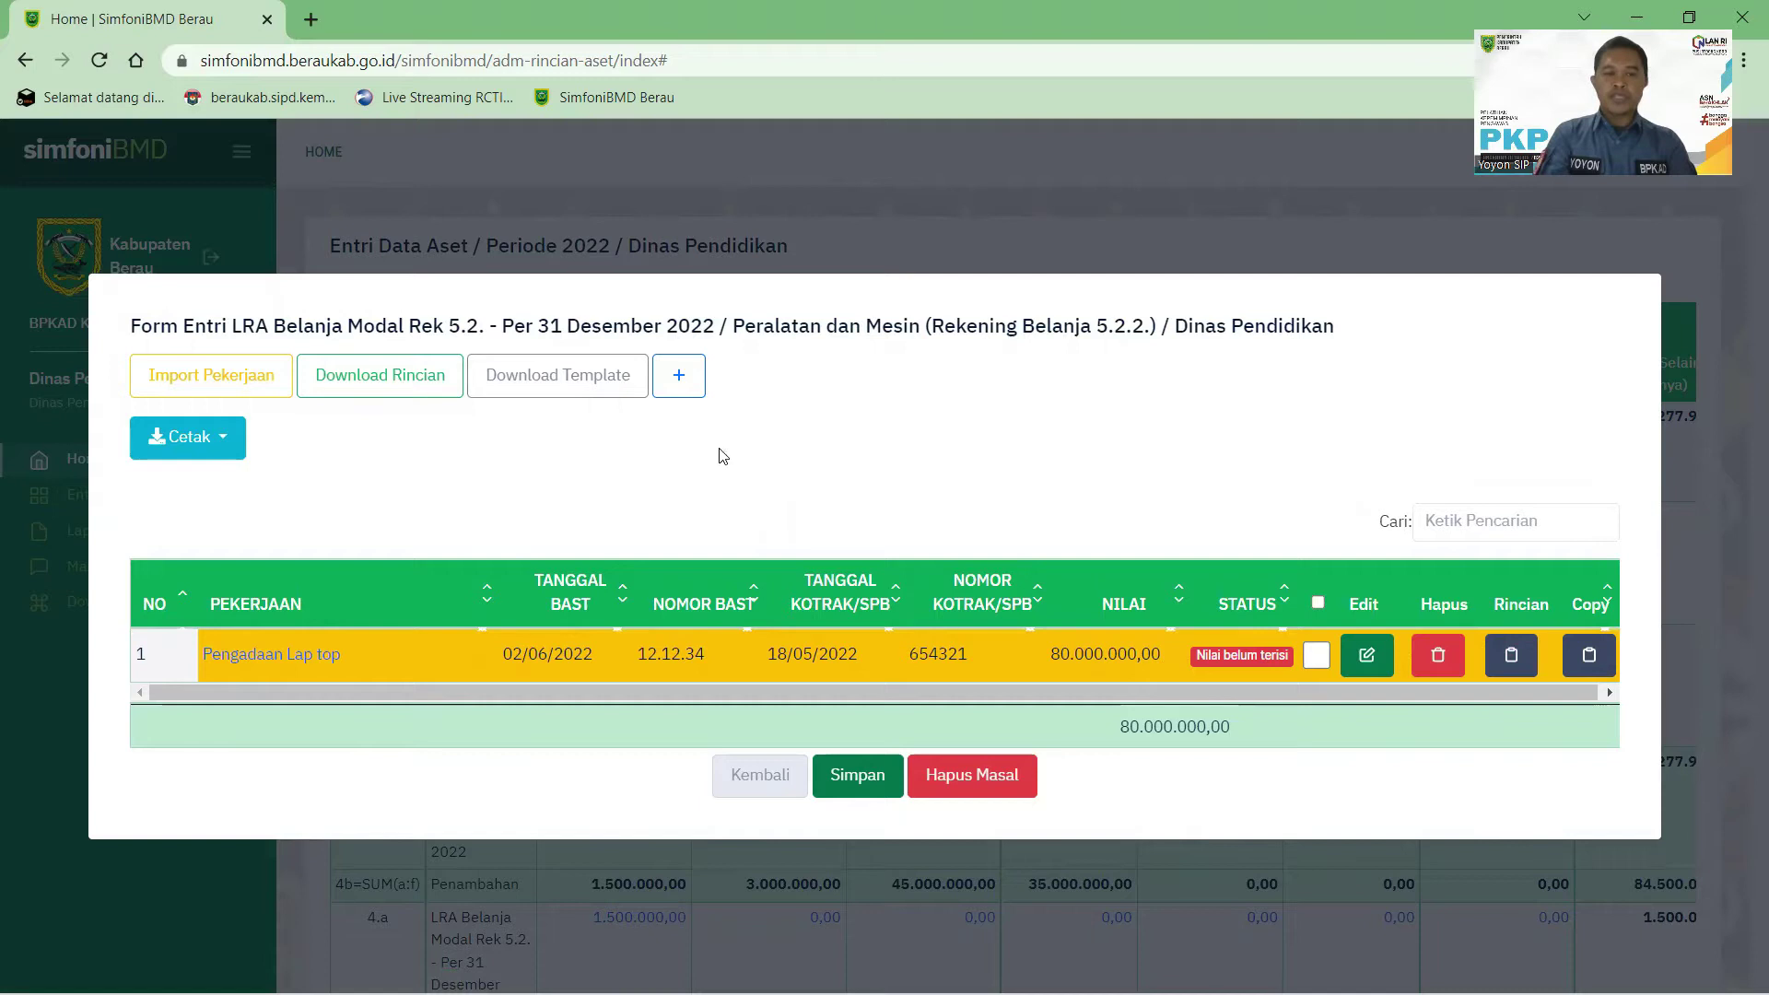
- Open the item details of the Pengadaan Lap top job and add an item row with Lap Top as the Barang
left_click(1512, 657)
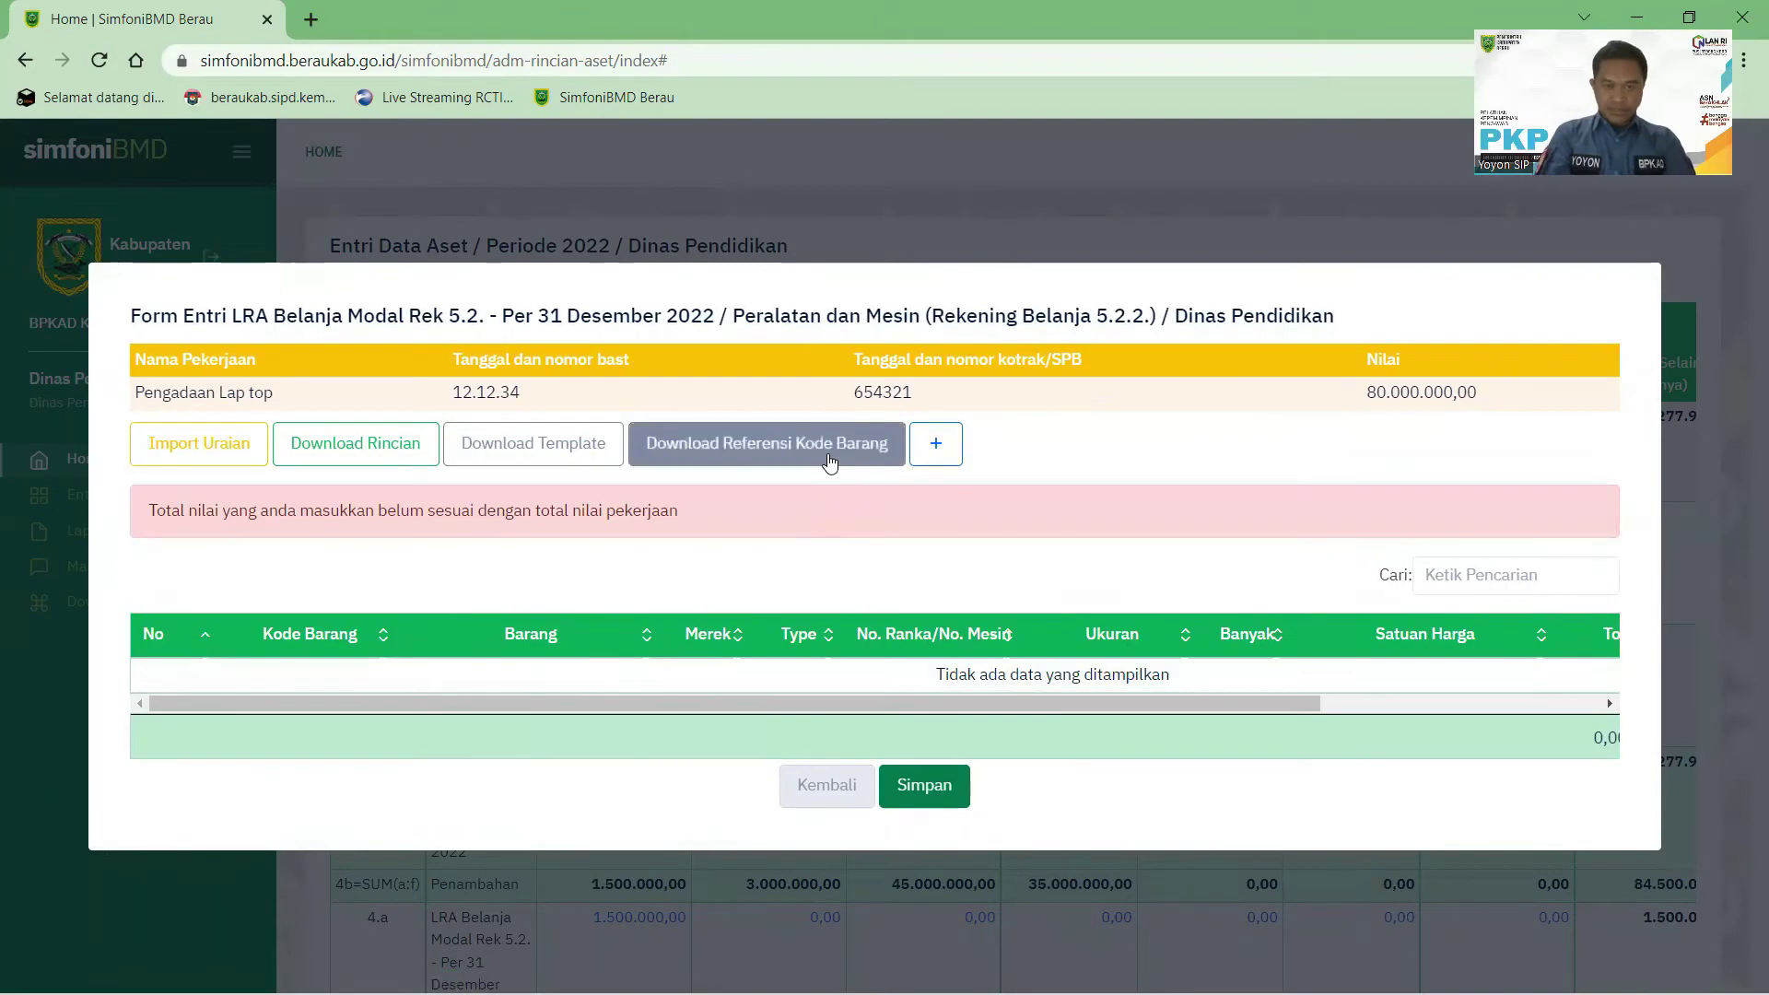
left_click(935, 443)
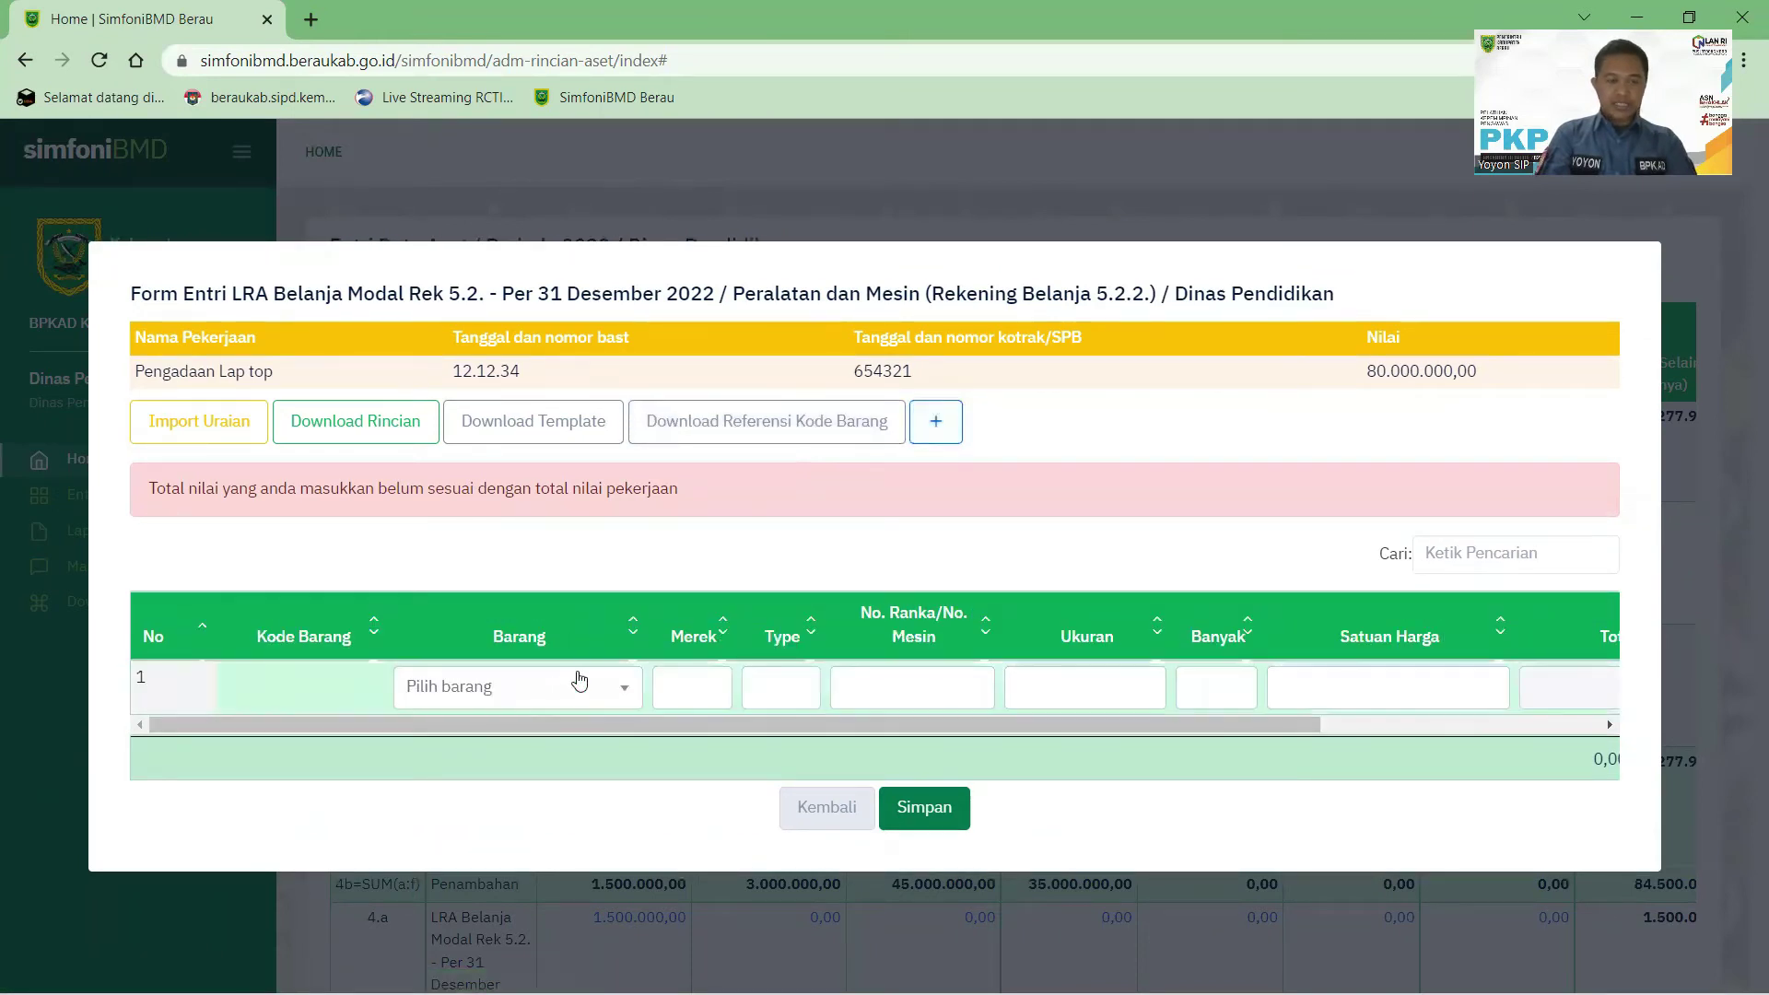
left_click(497, 696)
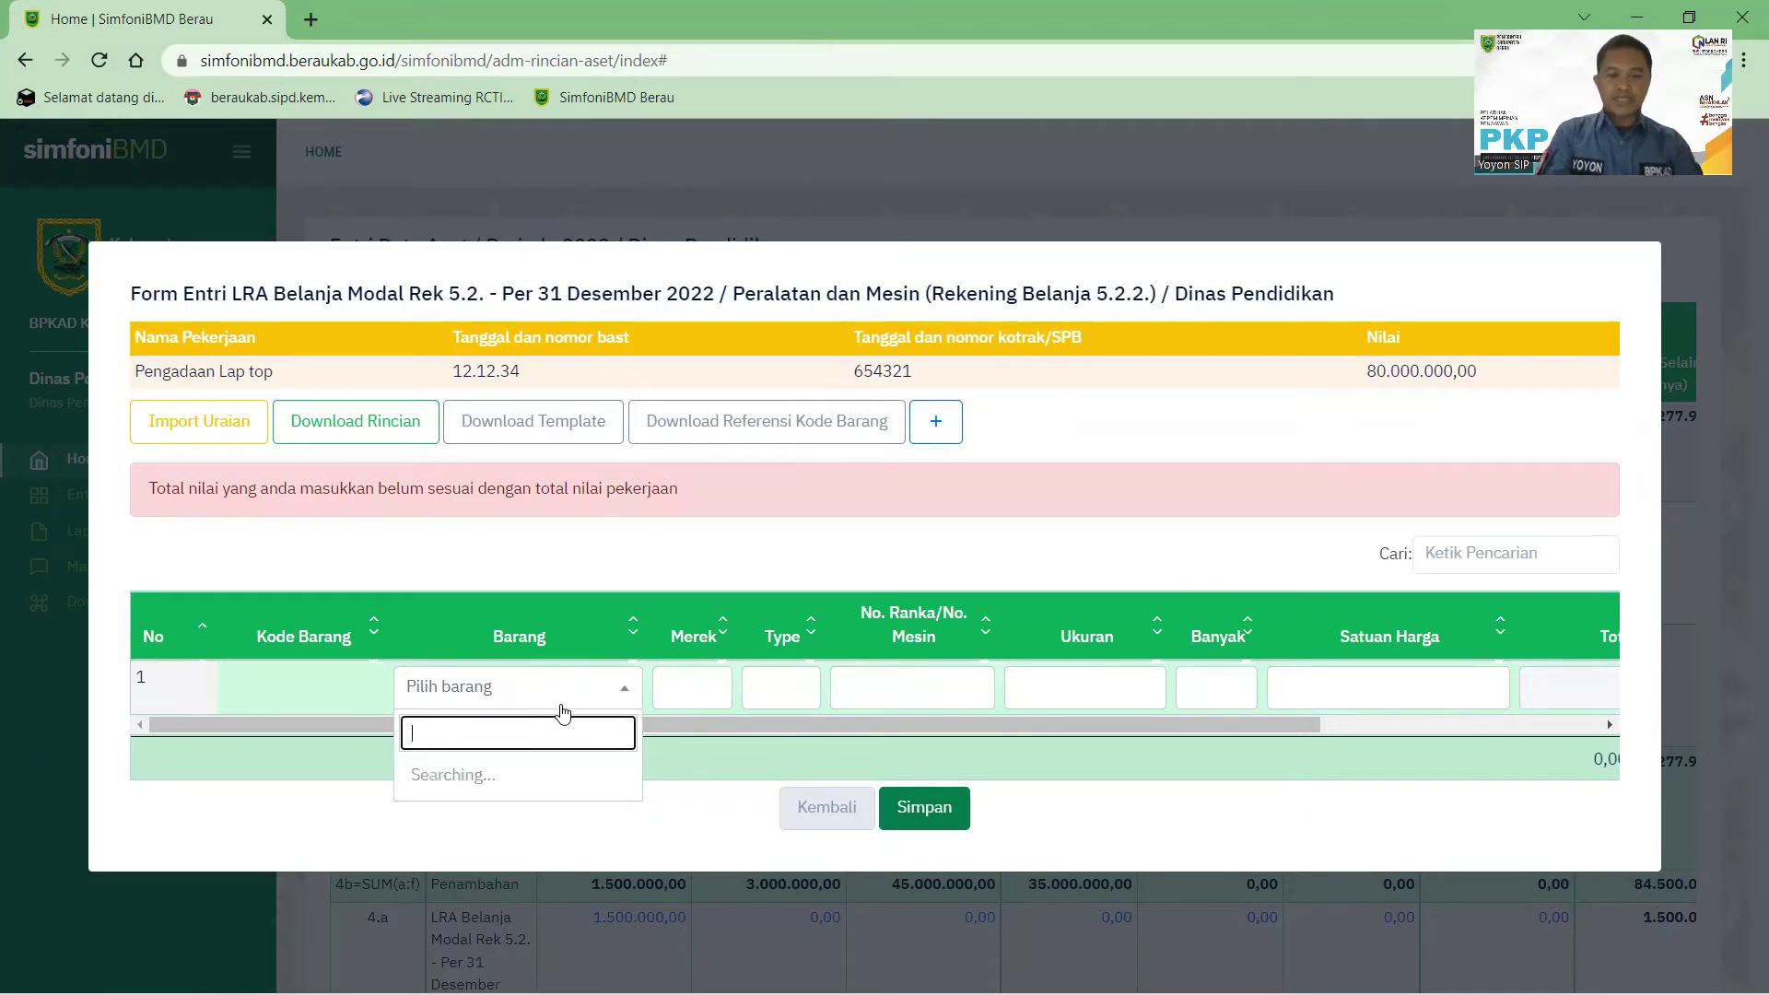
type("lap")
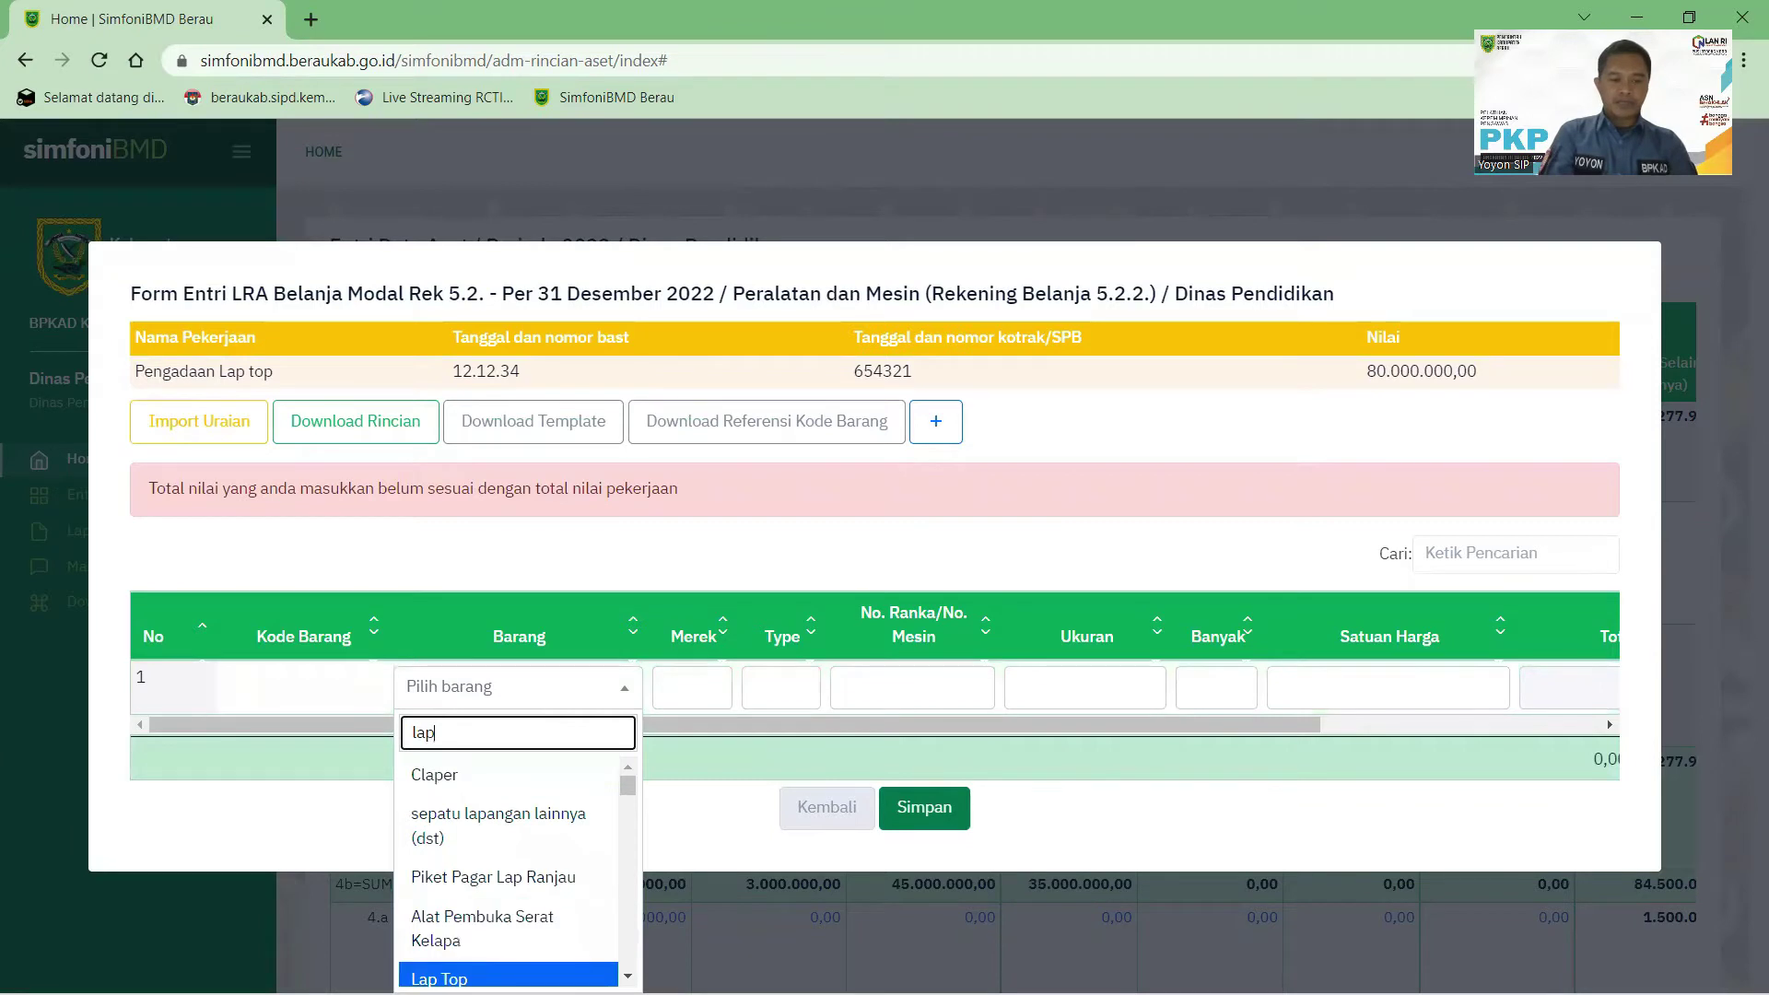
left_click(442, 978)
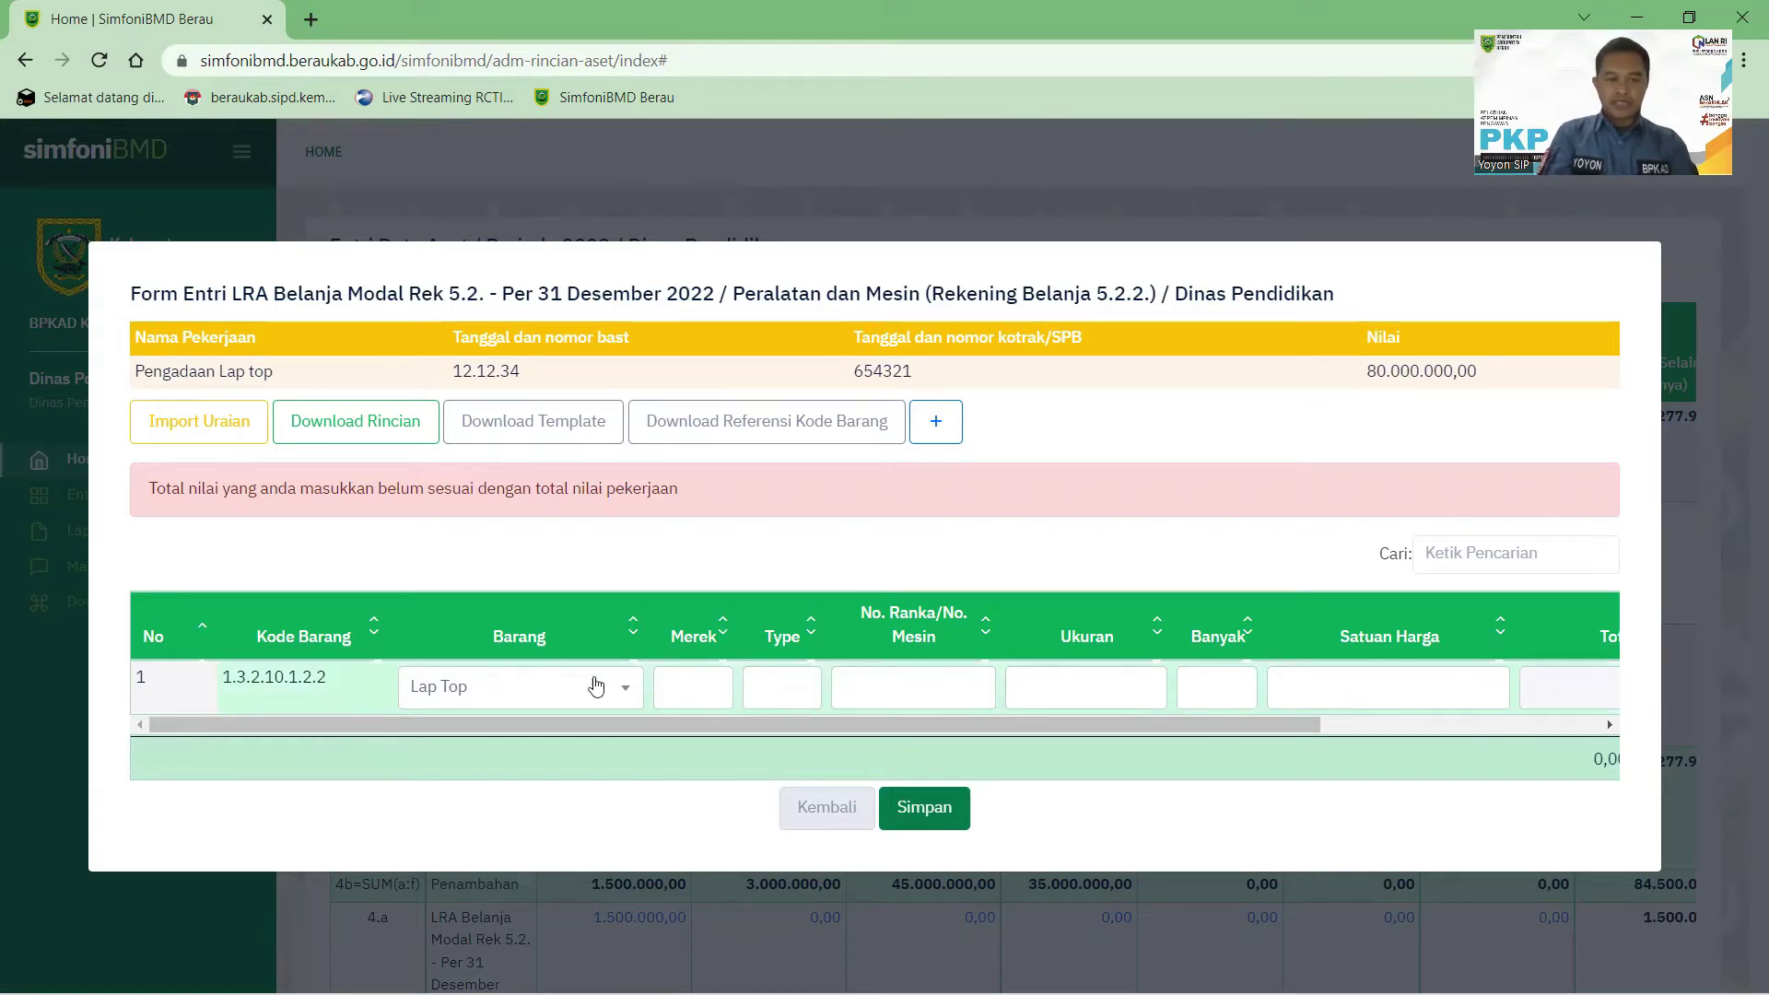
- Fill in the laptop row with Merek aplle, Type mac, No. Rangka/No. Mesin 34536 and Ukuran 14
left_click(683, 688)
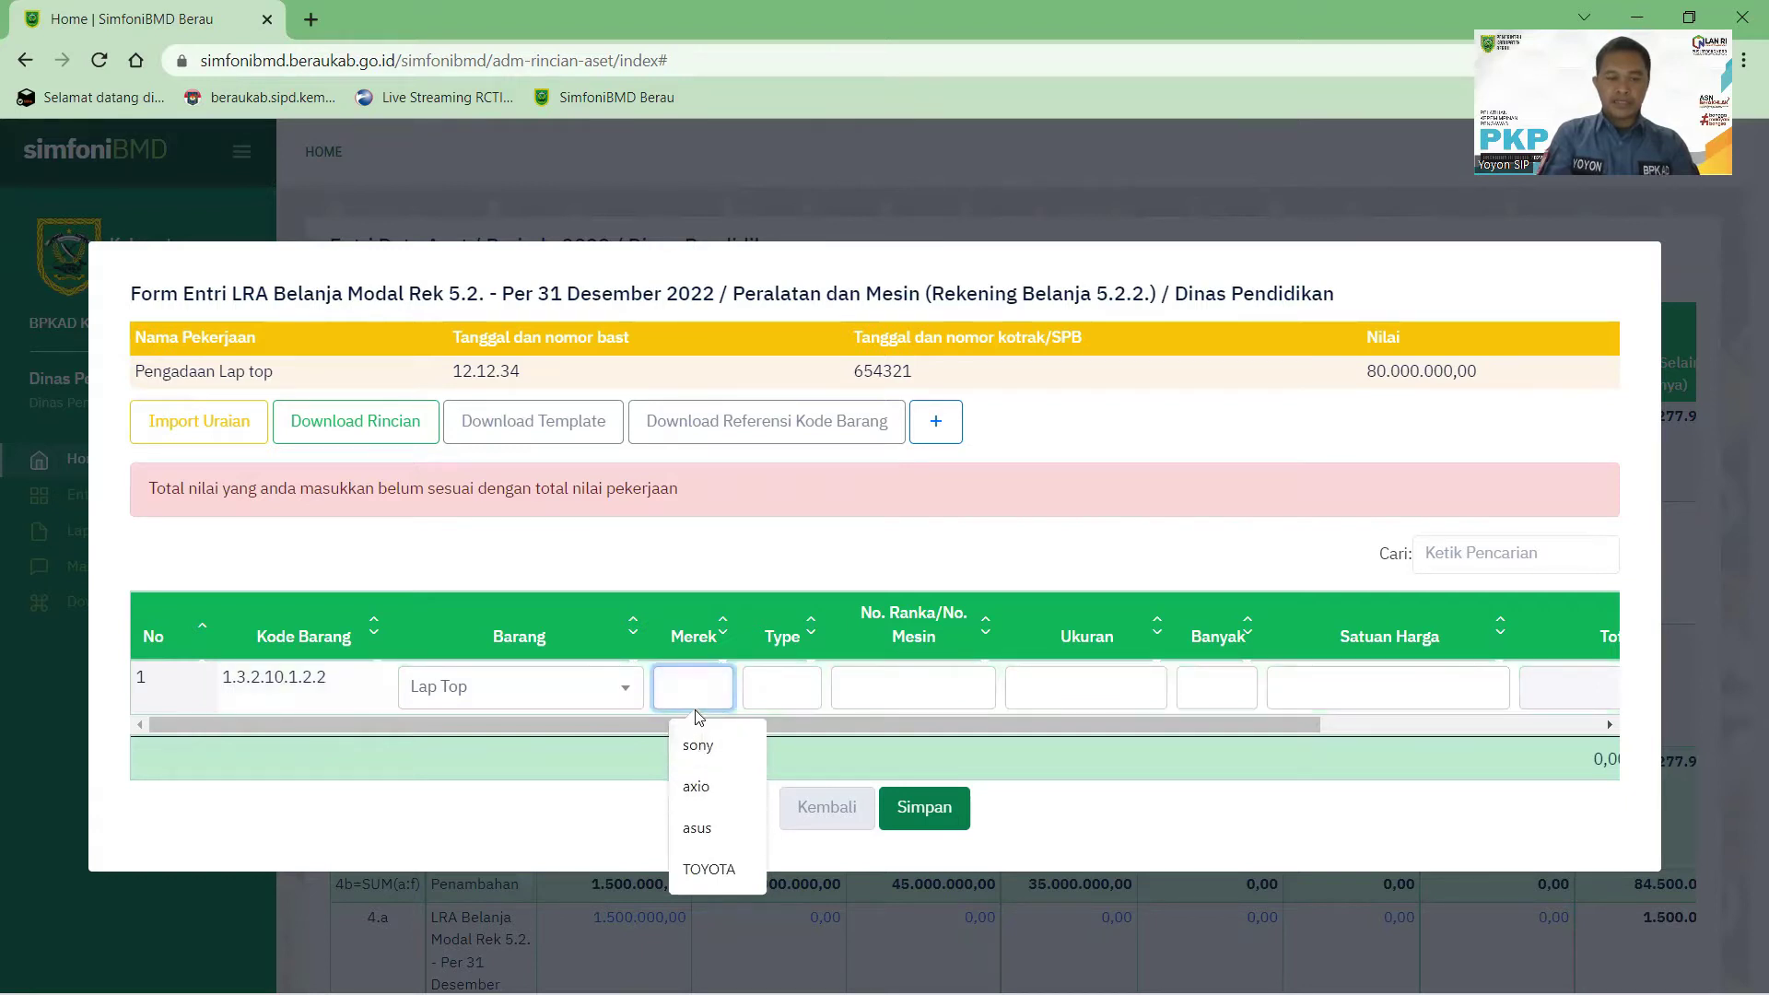
type("aplle")
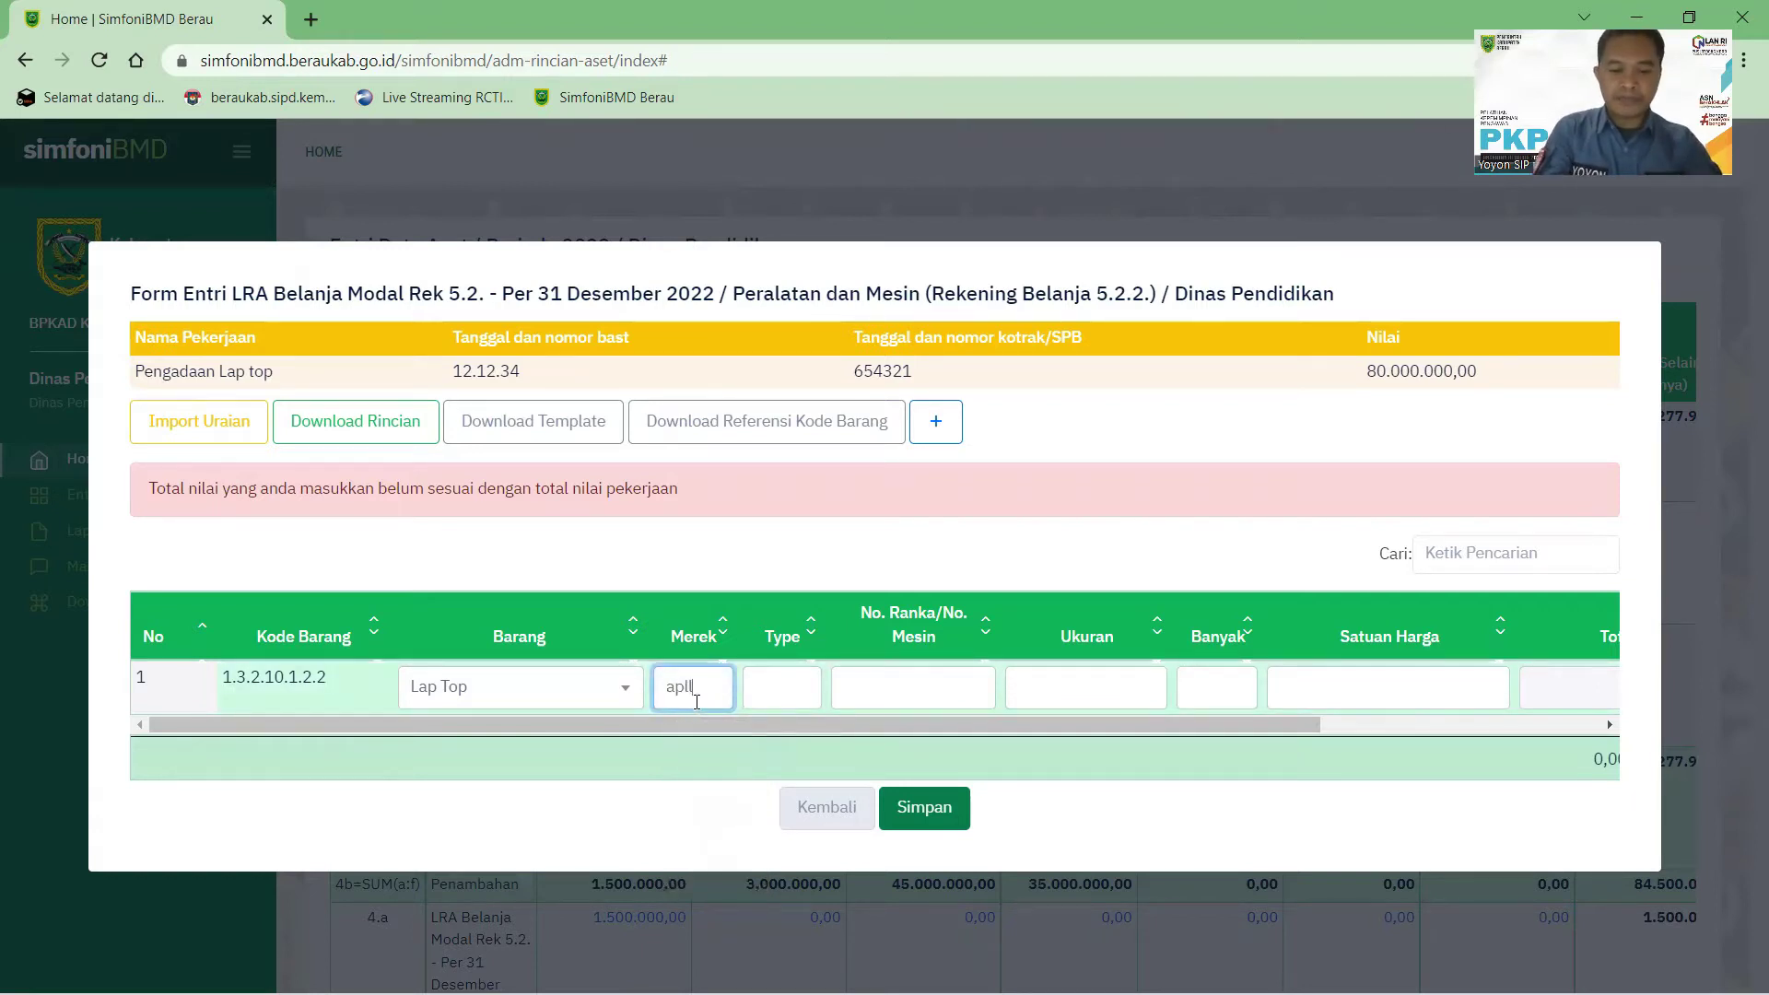
left_click(778, 696)
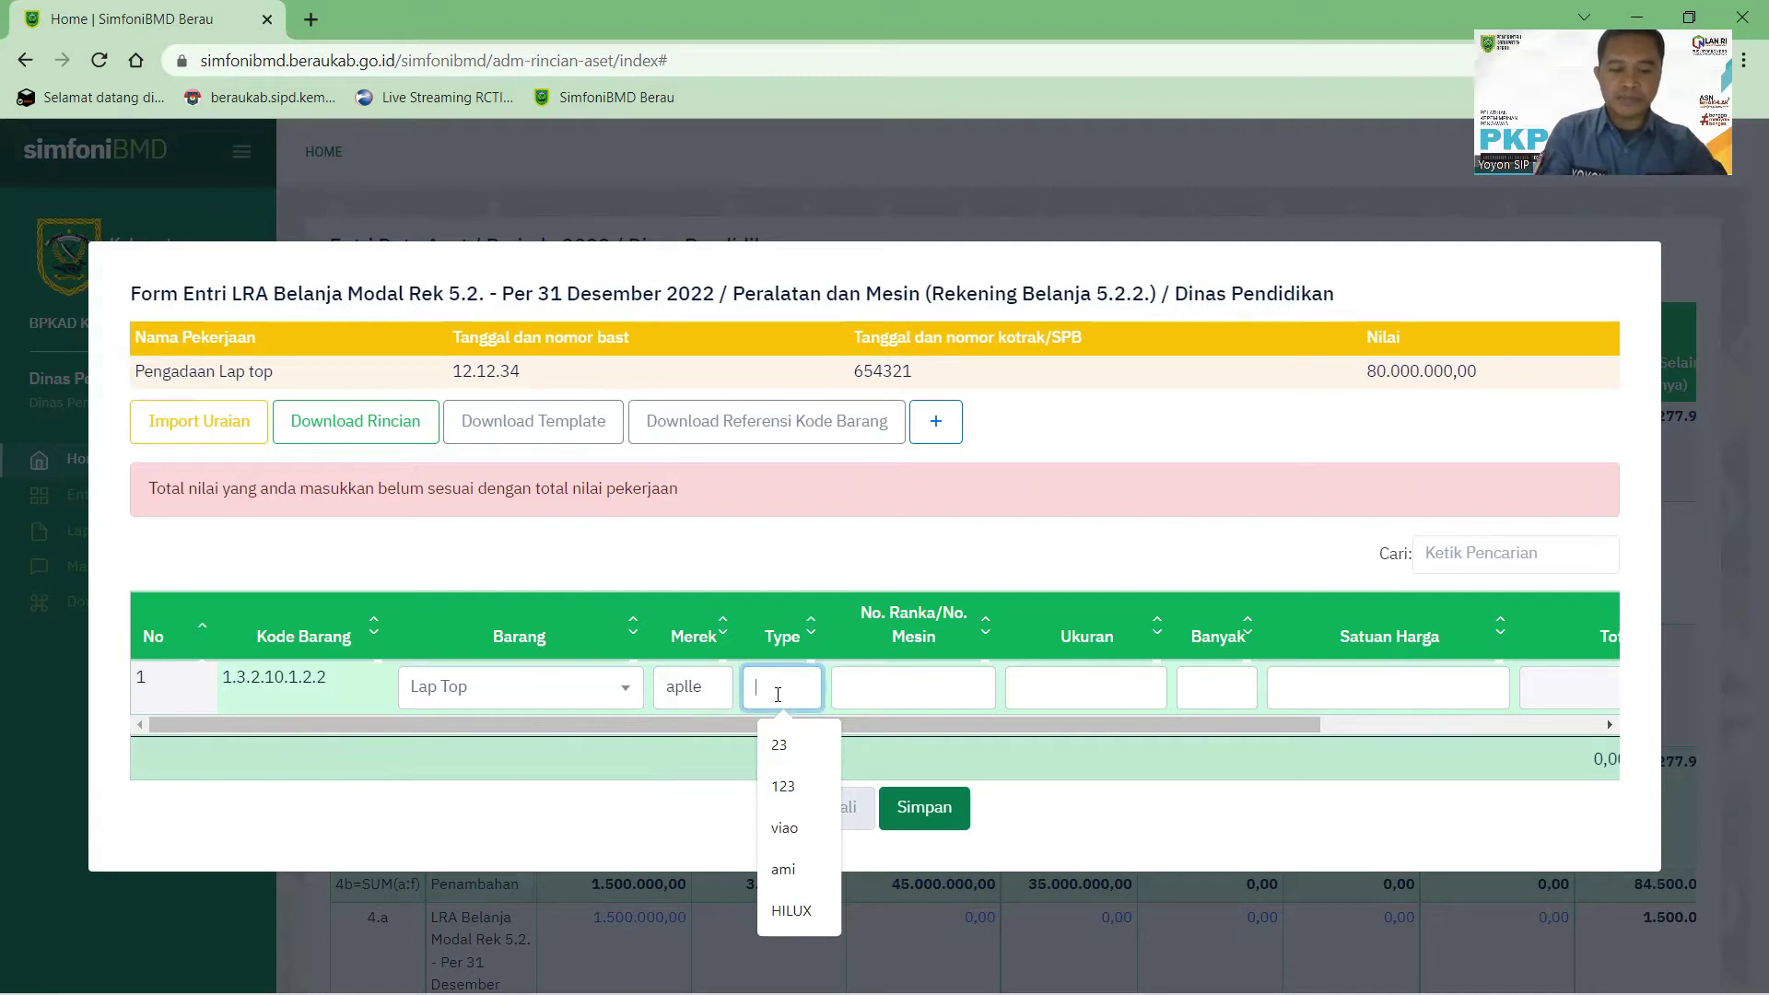
type("mac")
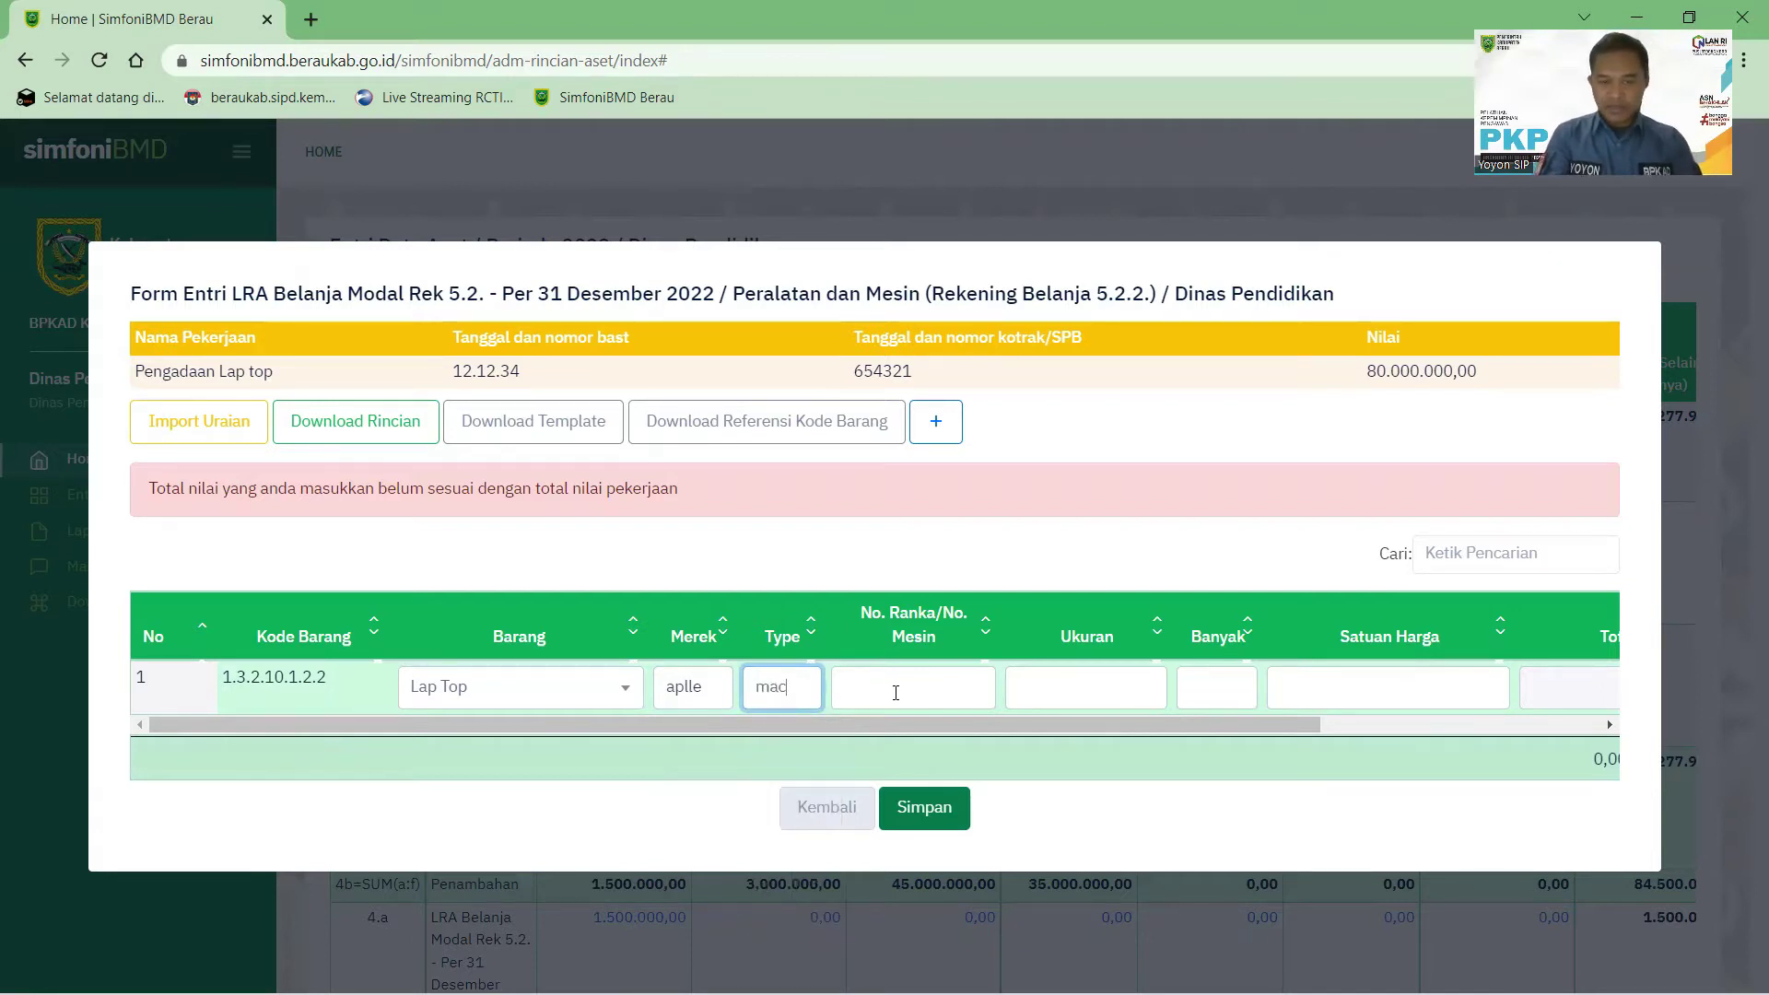
left_click(898, 693)
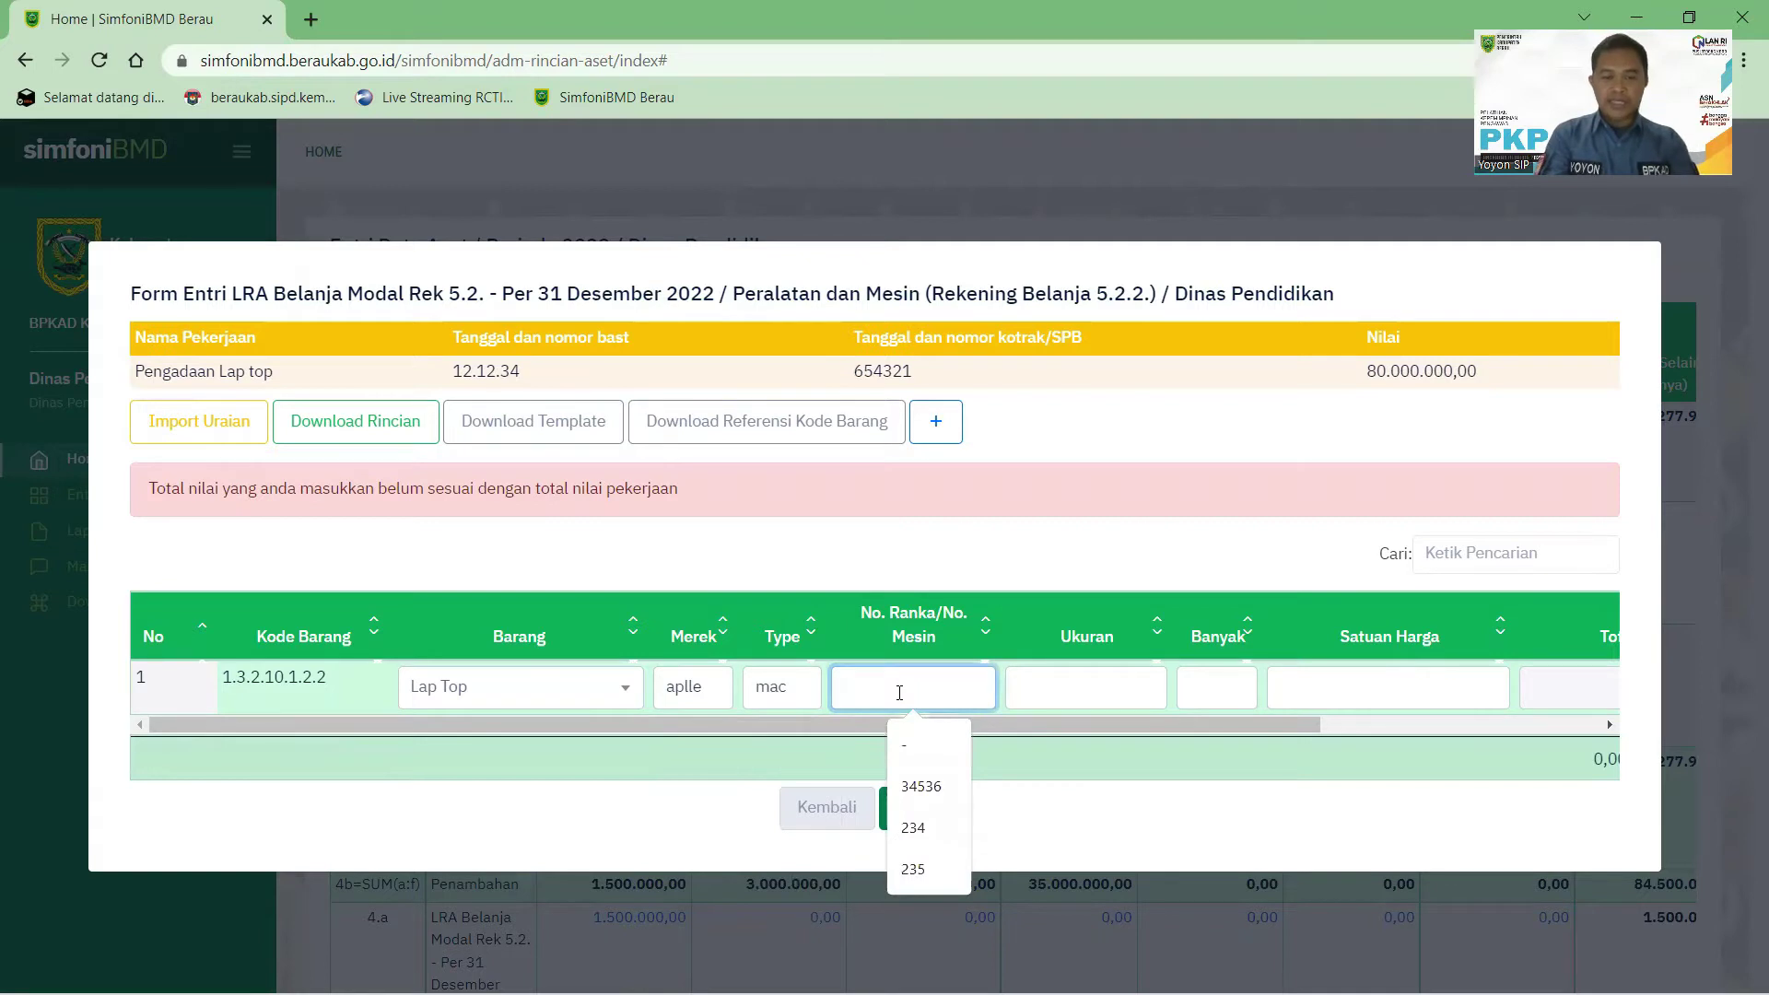
left_click(921, 786)
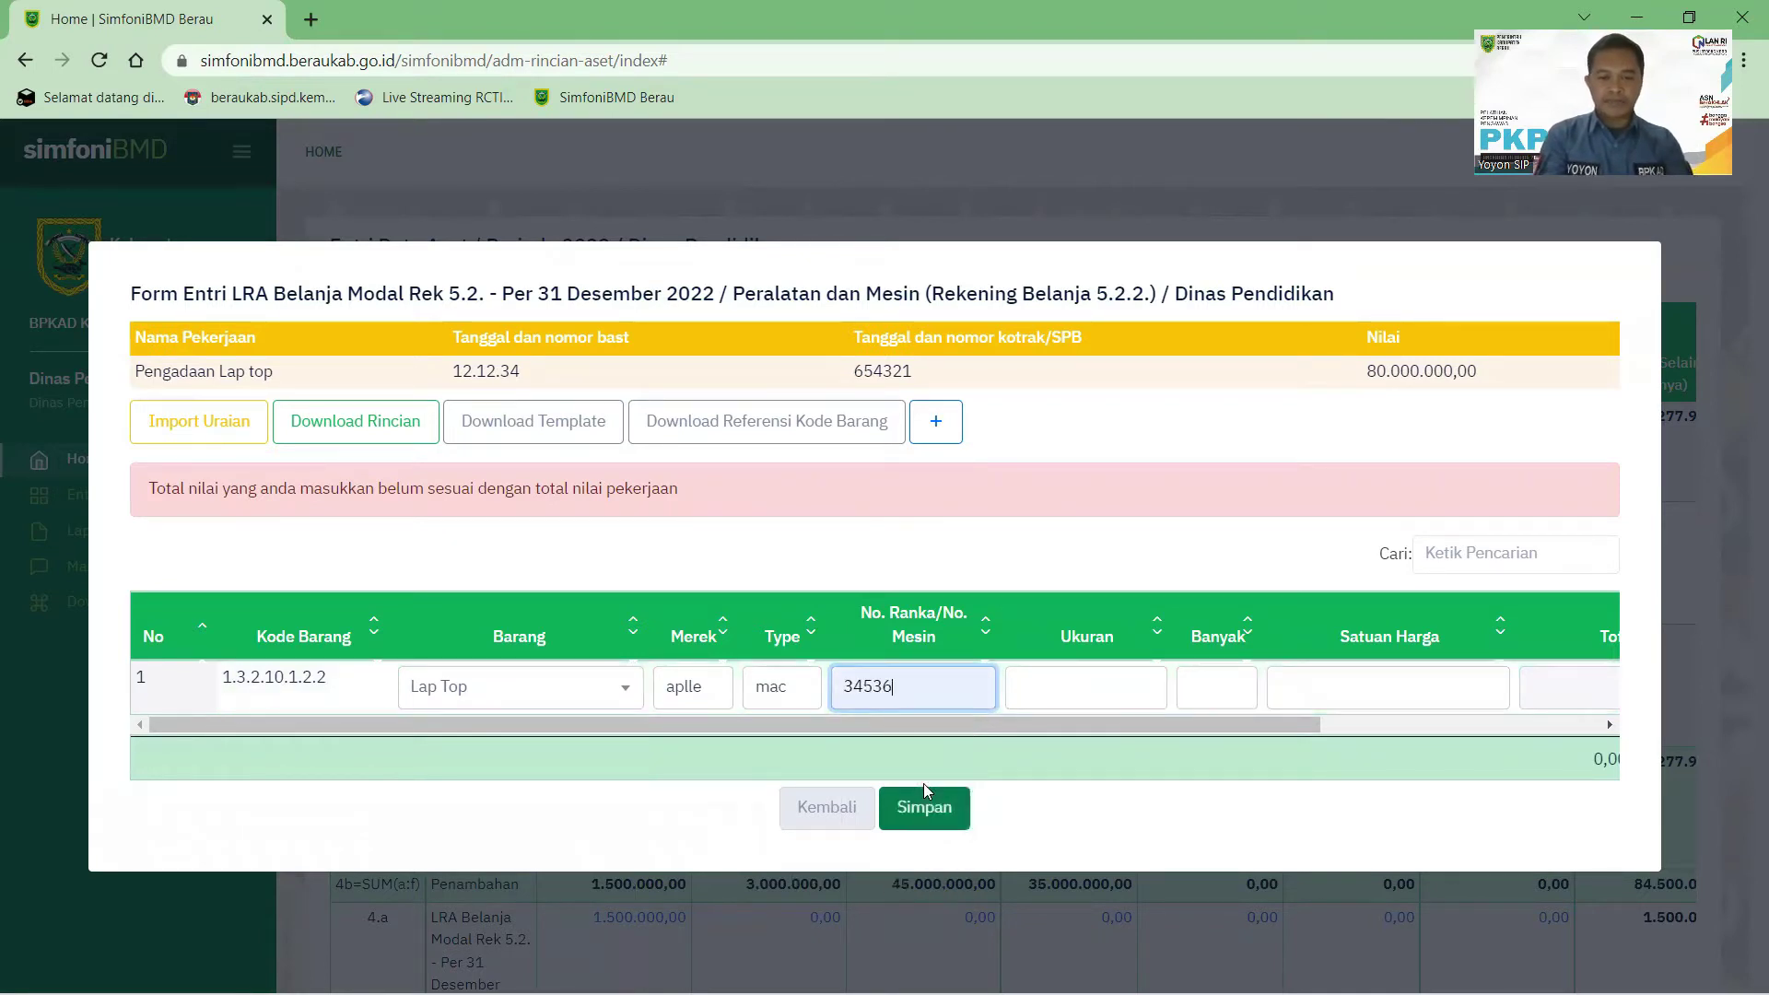
left_click(1052, 686)
type("14")
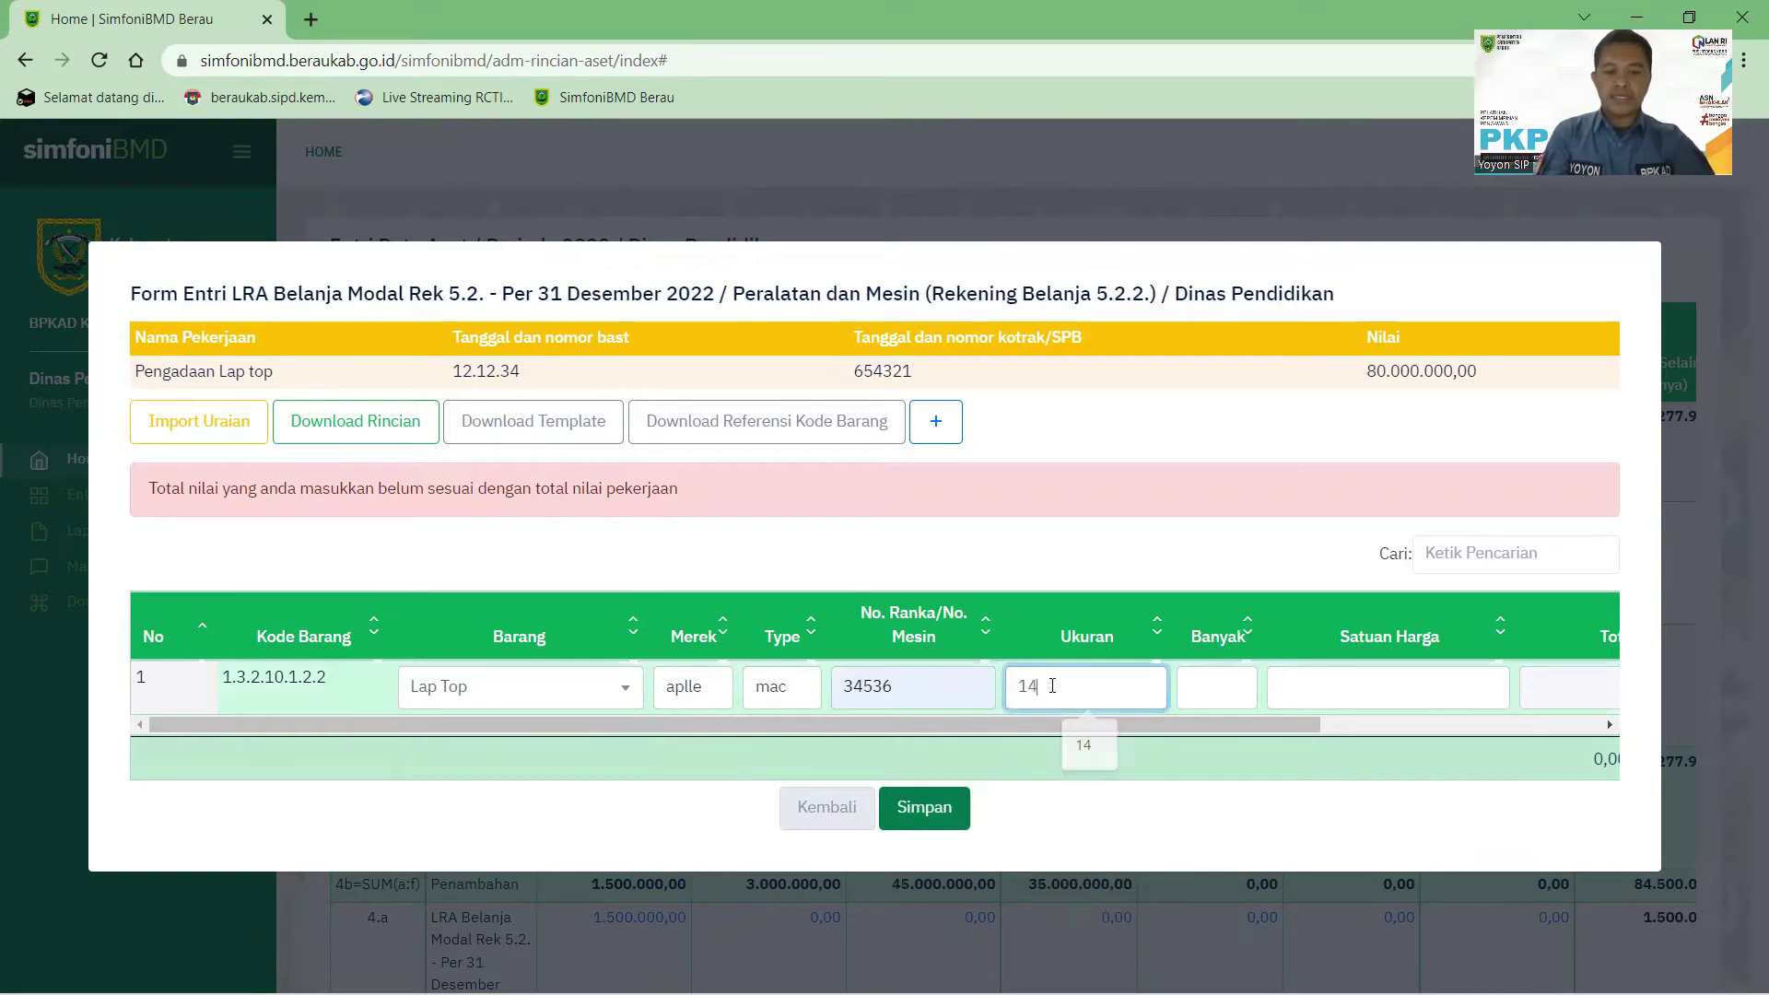
- Set the laptop row's Banyak to 2 and its Satuan Harga to 40.000.000
left_click(1215, 685)
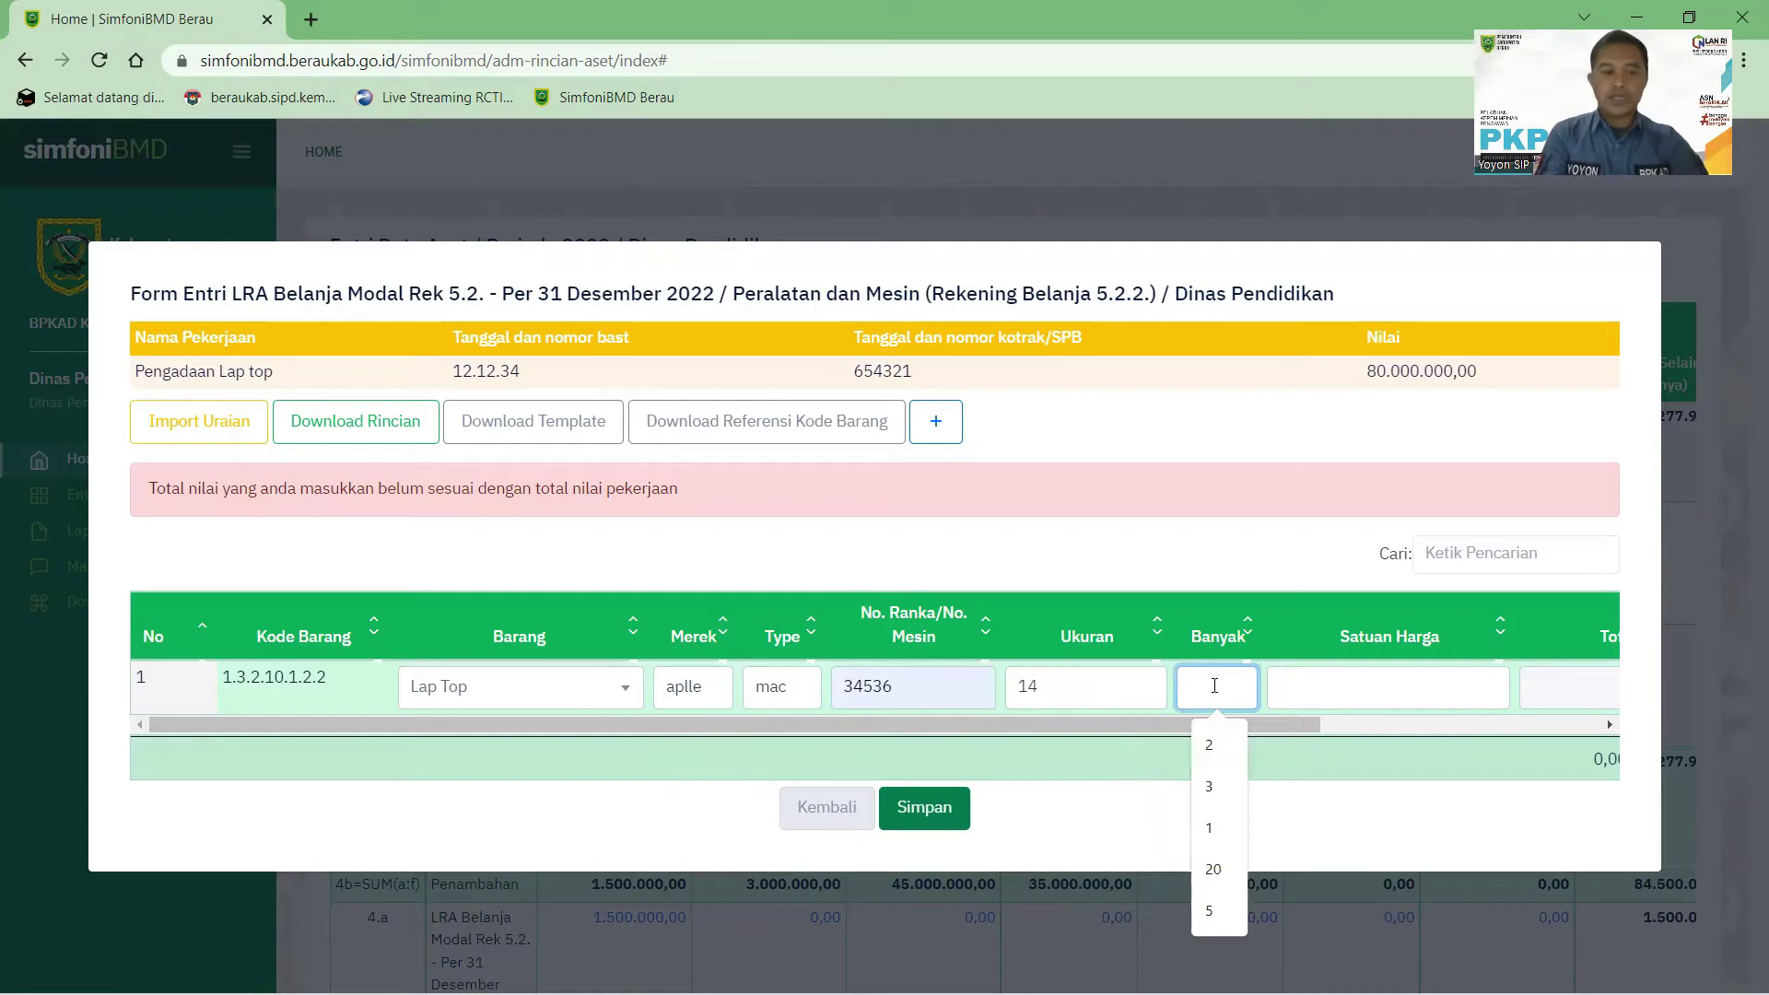
type("2")
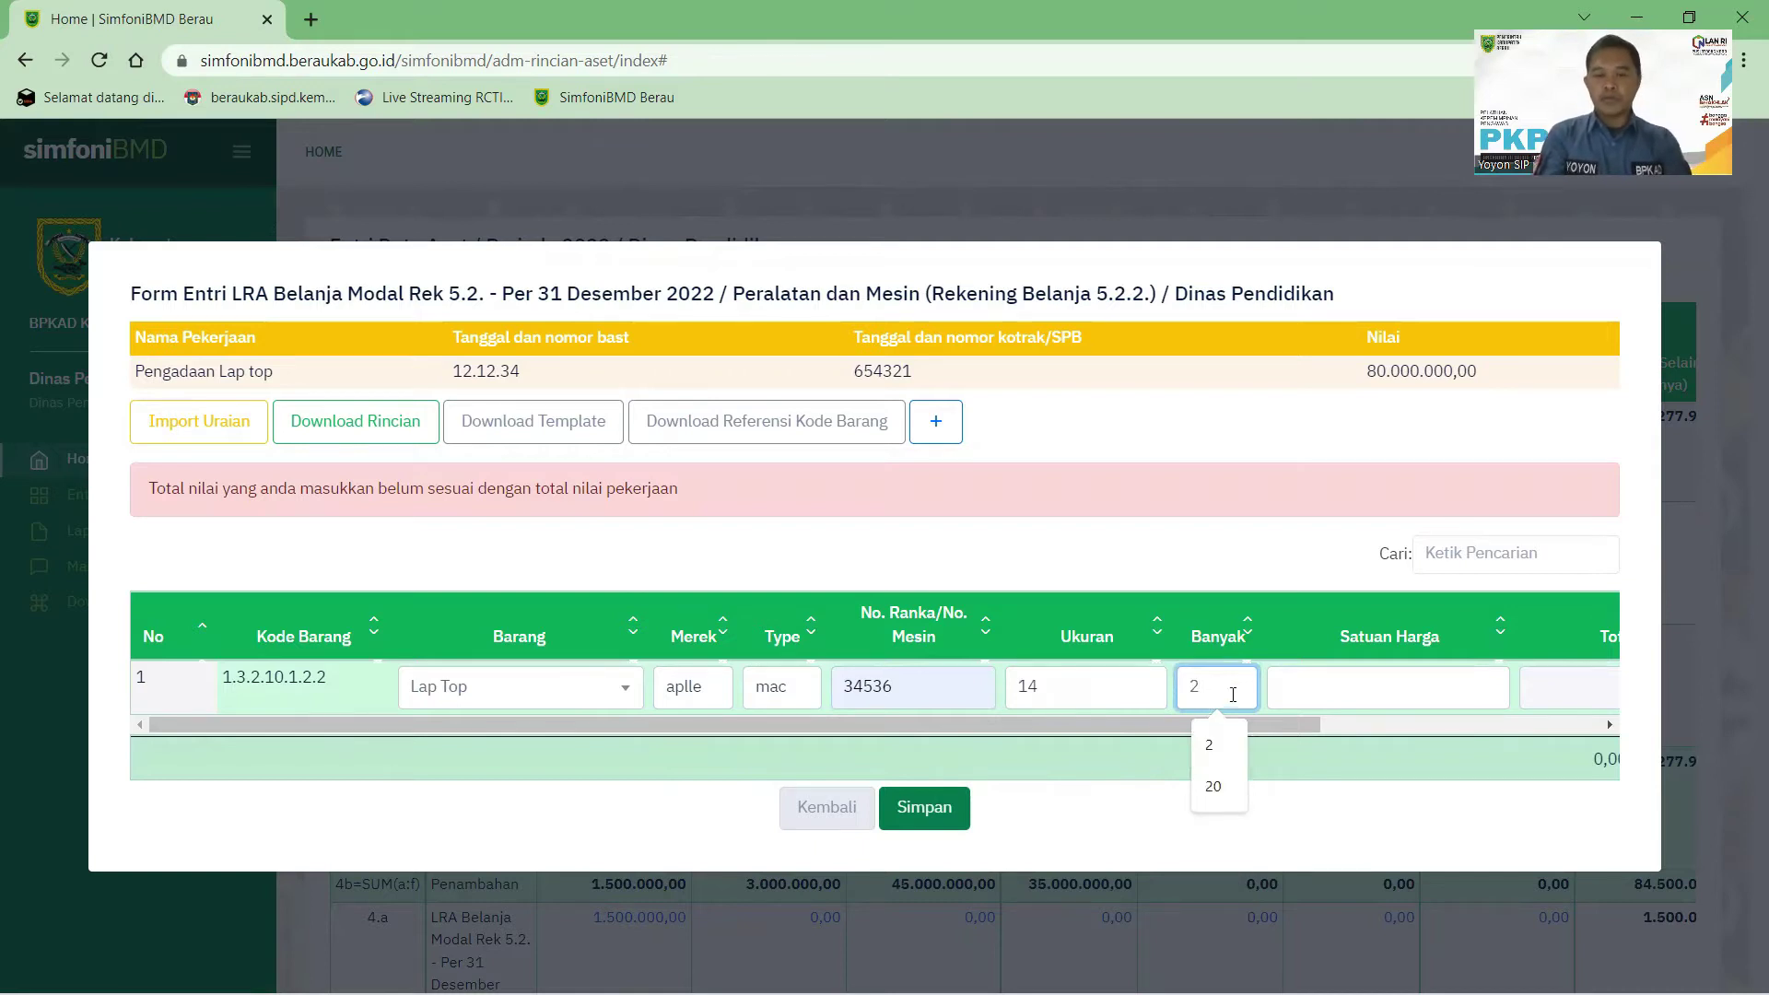
left_click(1327, 687)
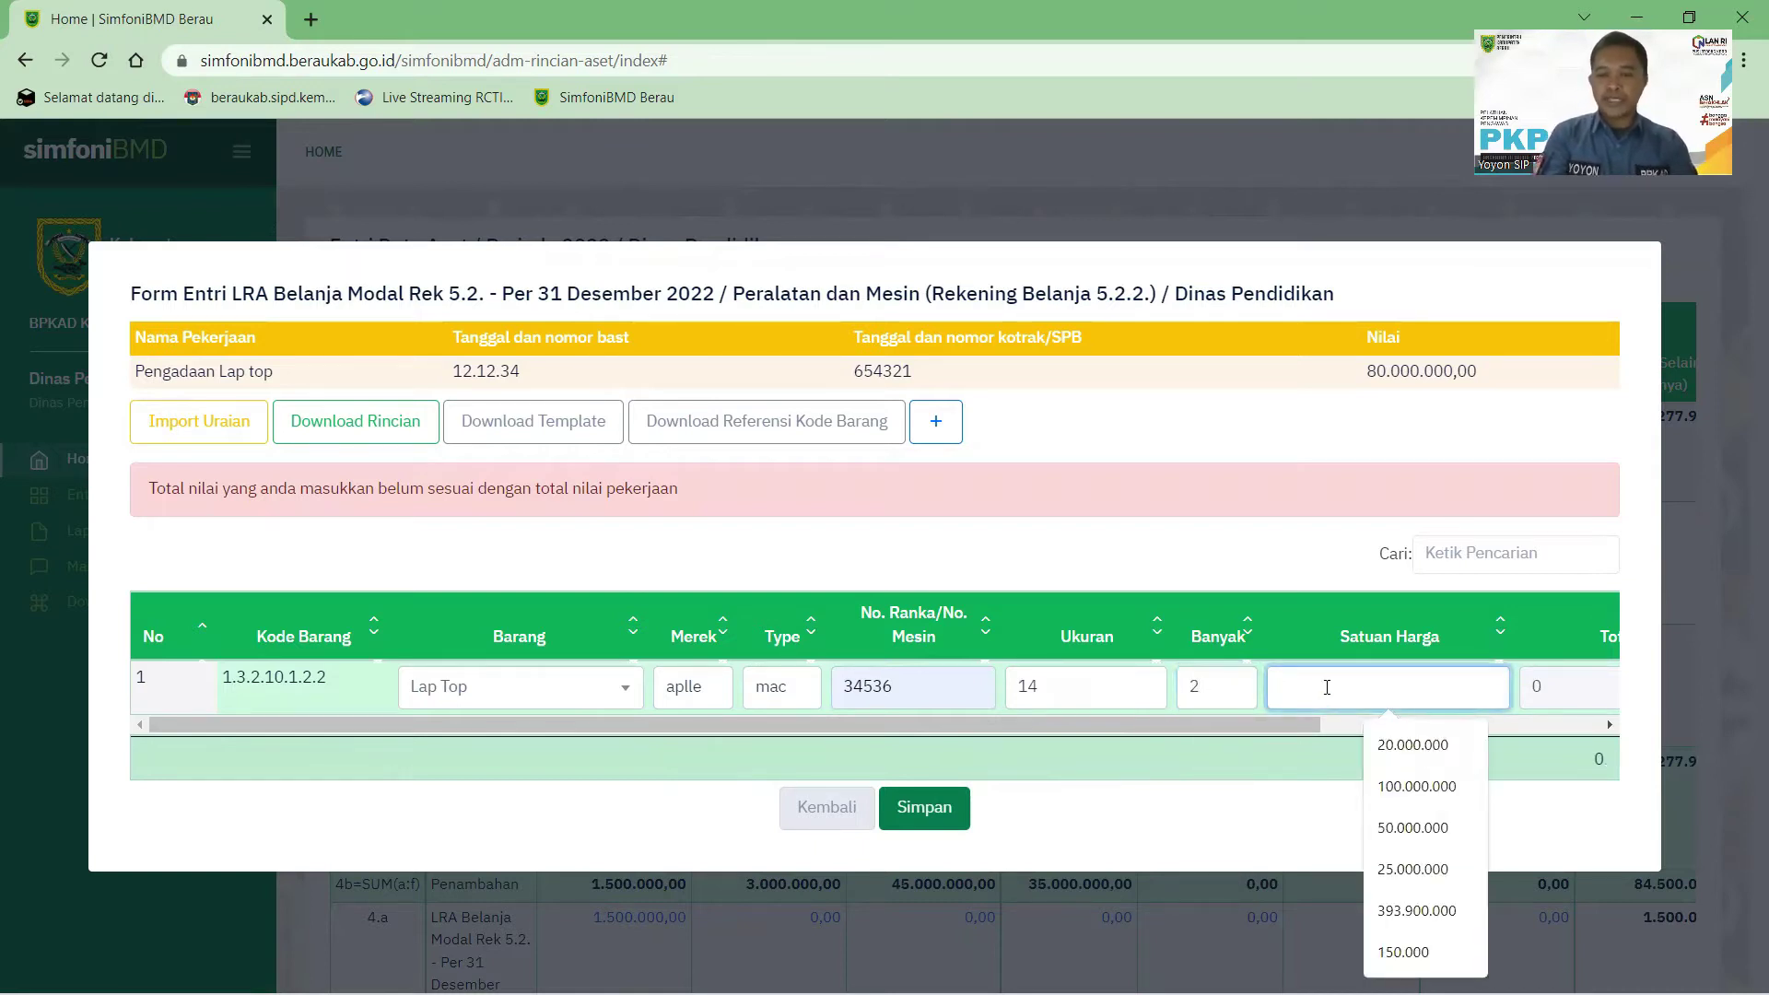
type("40.000.000")
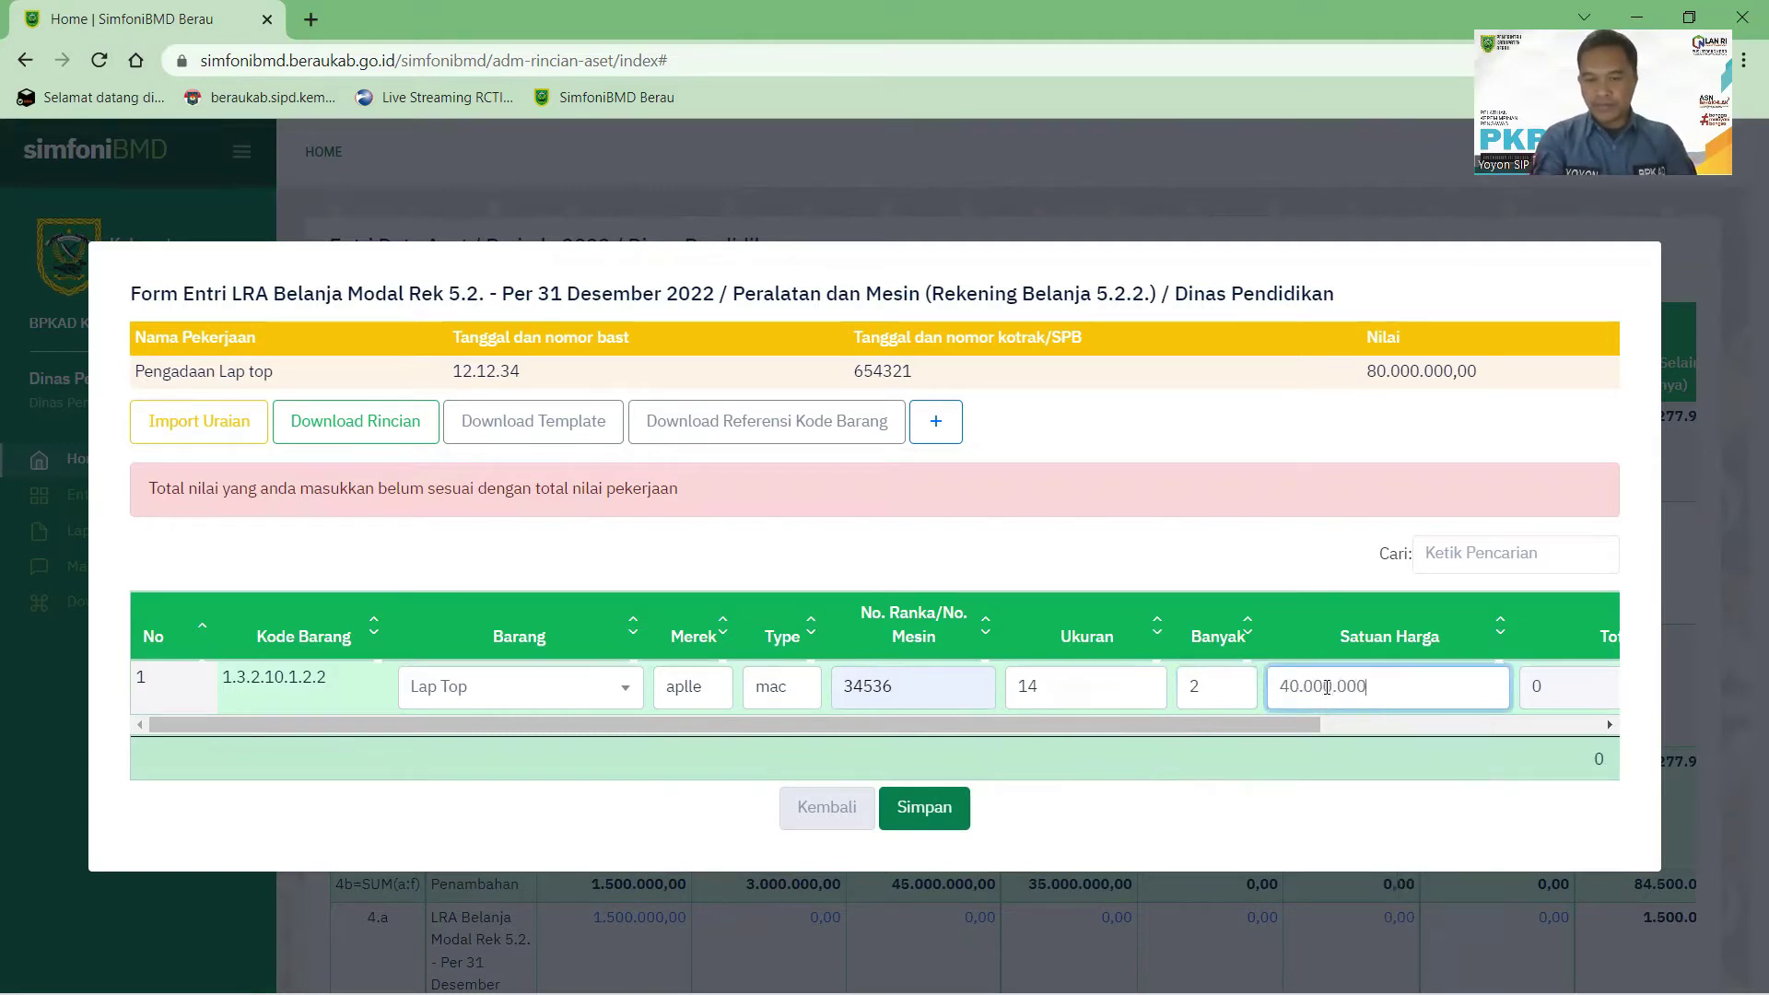
key("Tab")
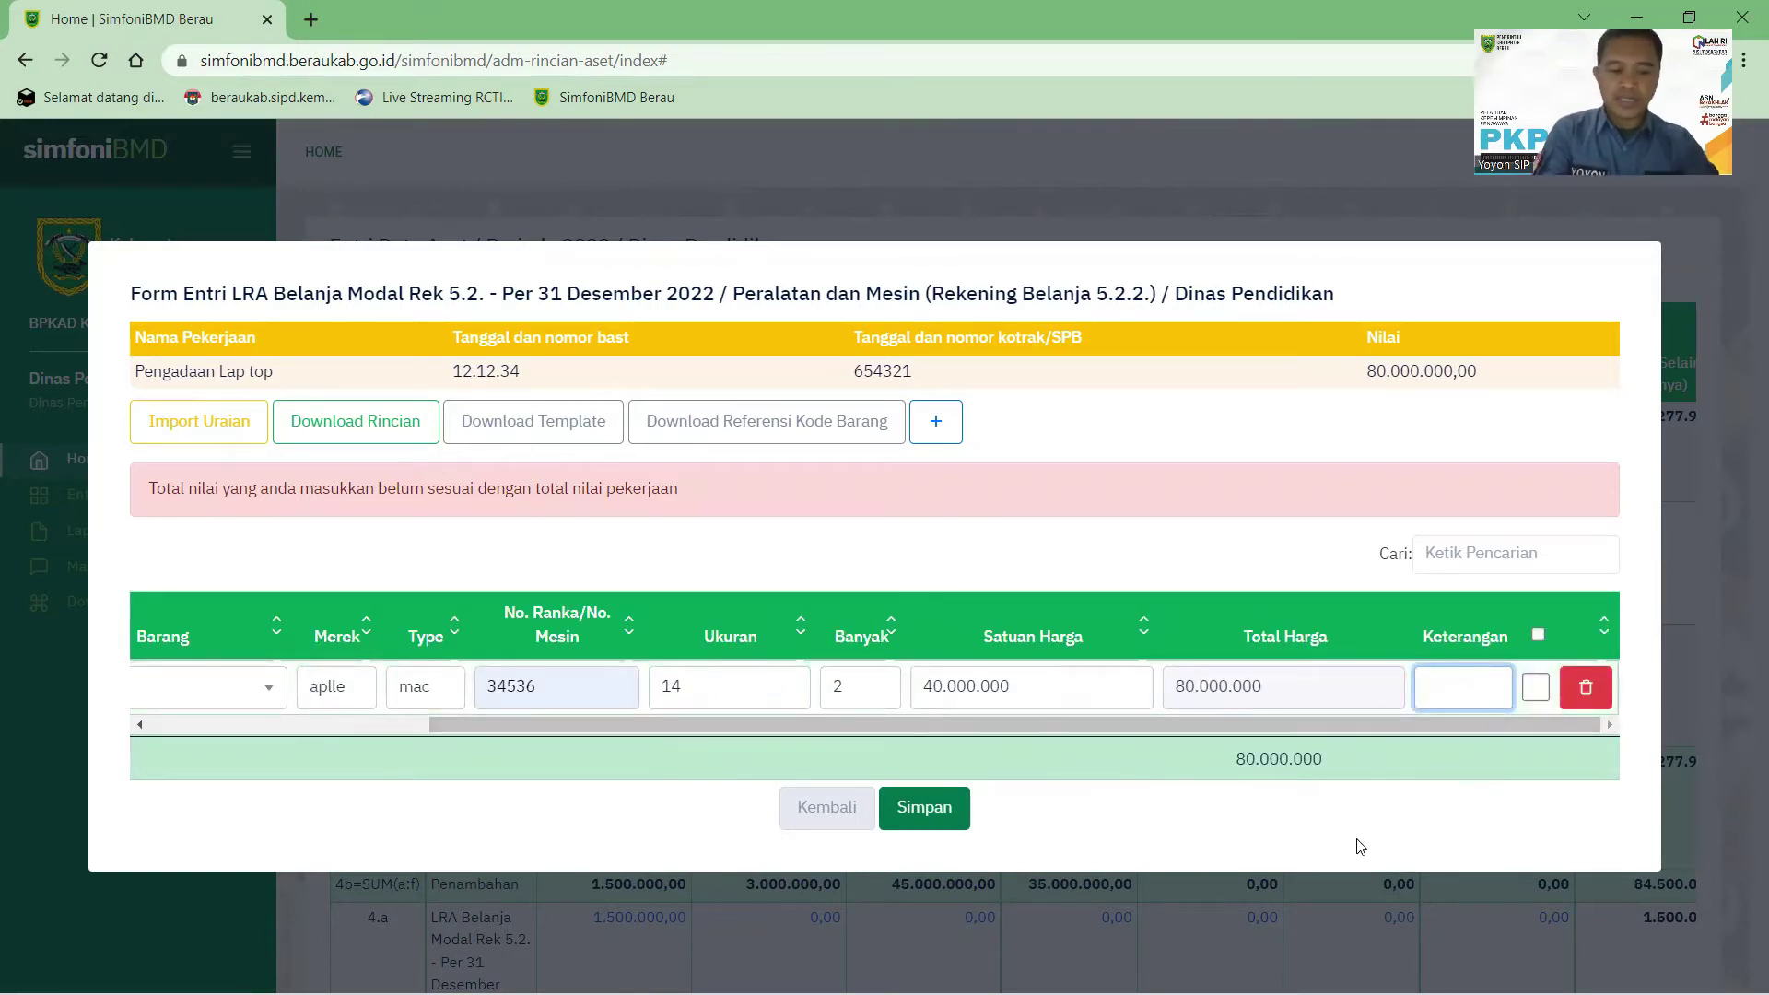
- Enter "digunakan kadis dan sekretaris" as the laptop row's Keterangan
type("digunakan kad")
type("is dan sek")
type("retaris")
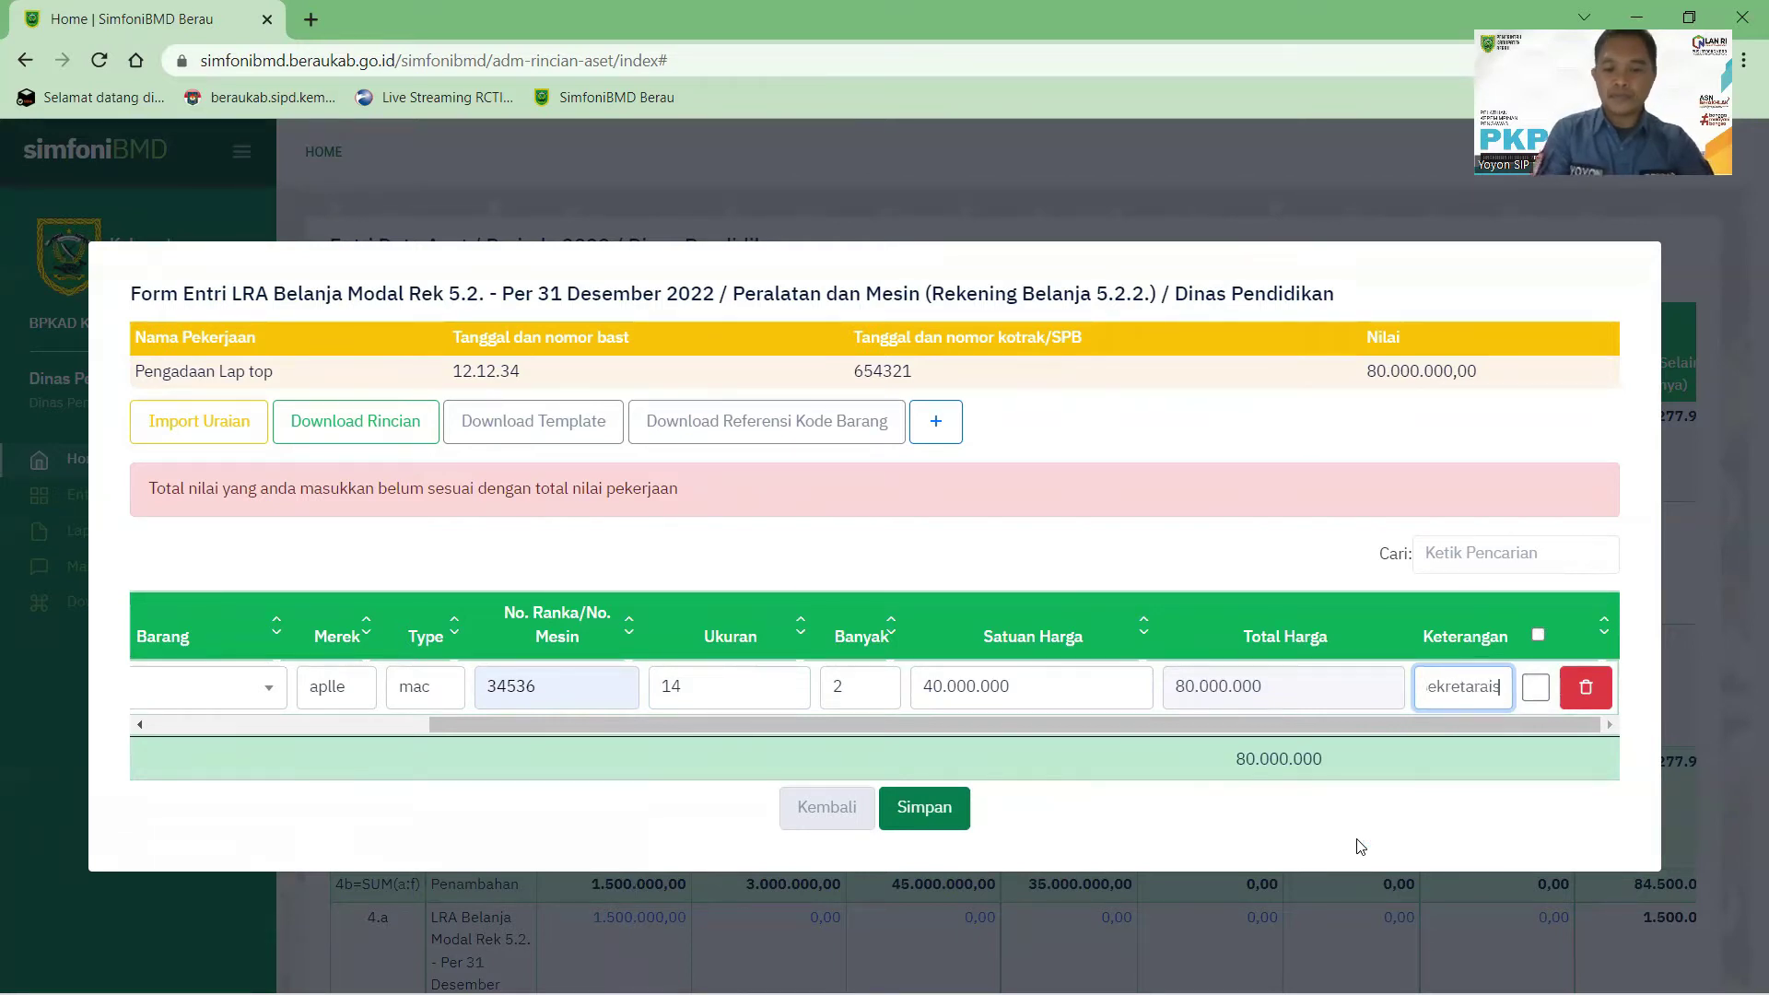
key("BackSpace")
key("BackSpace")
key("BackSpace")
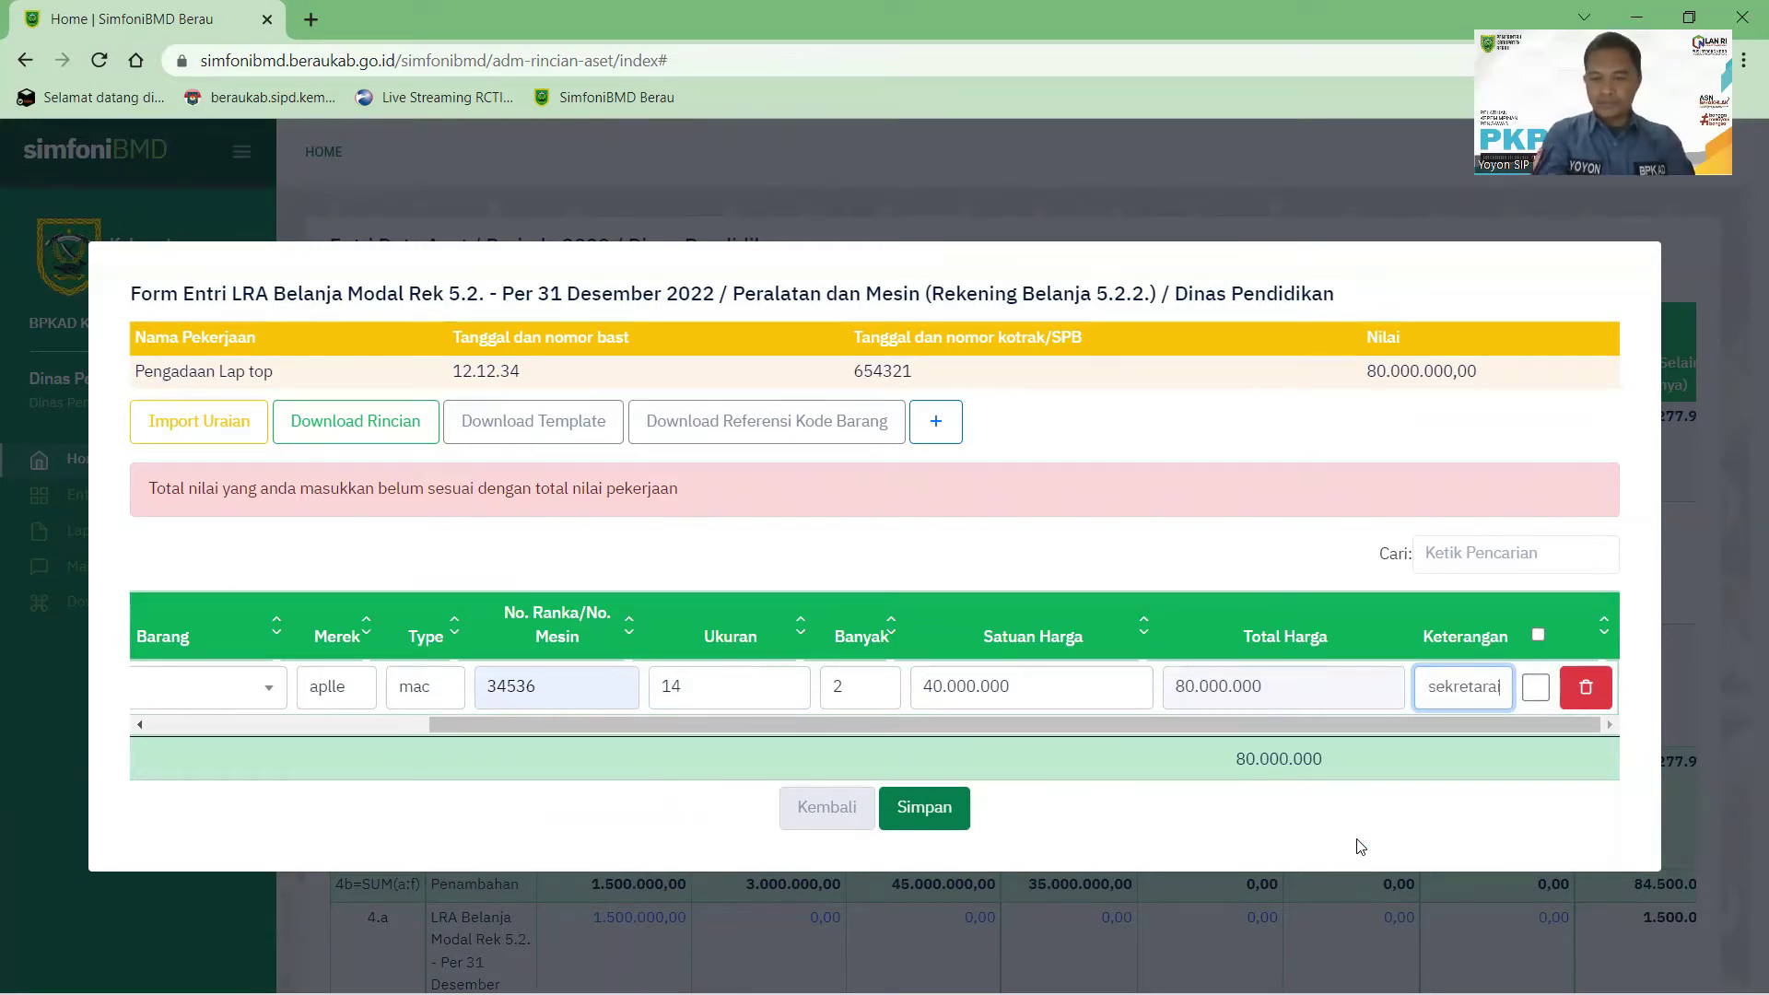
type("is")
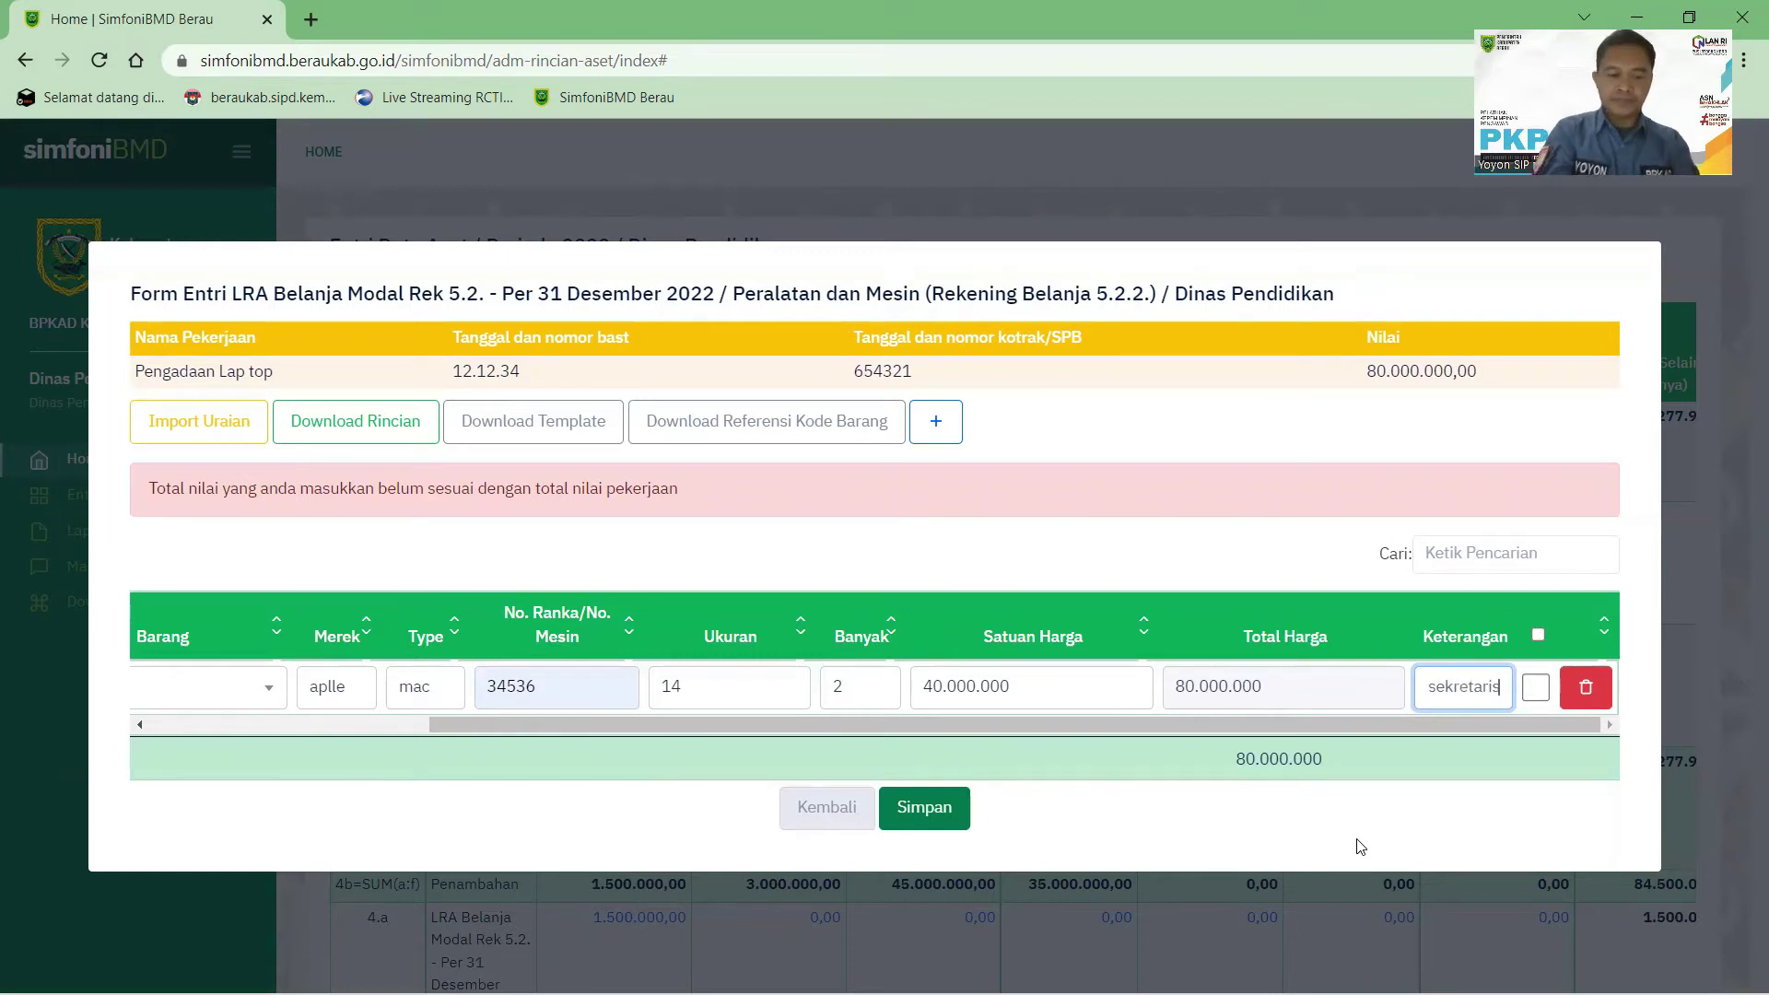
- Save the item details and the job list, and check the Peralatan dan Mesin amount in row 4.a of the asset table
left_click(905, 820)
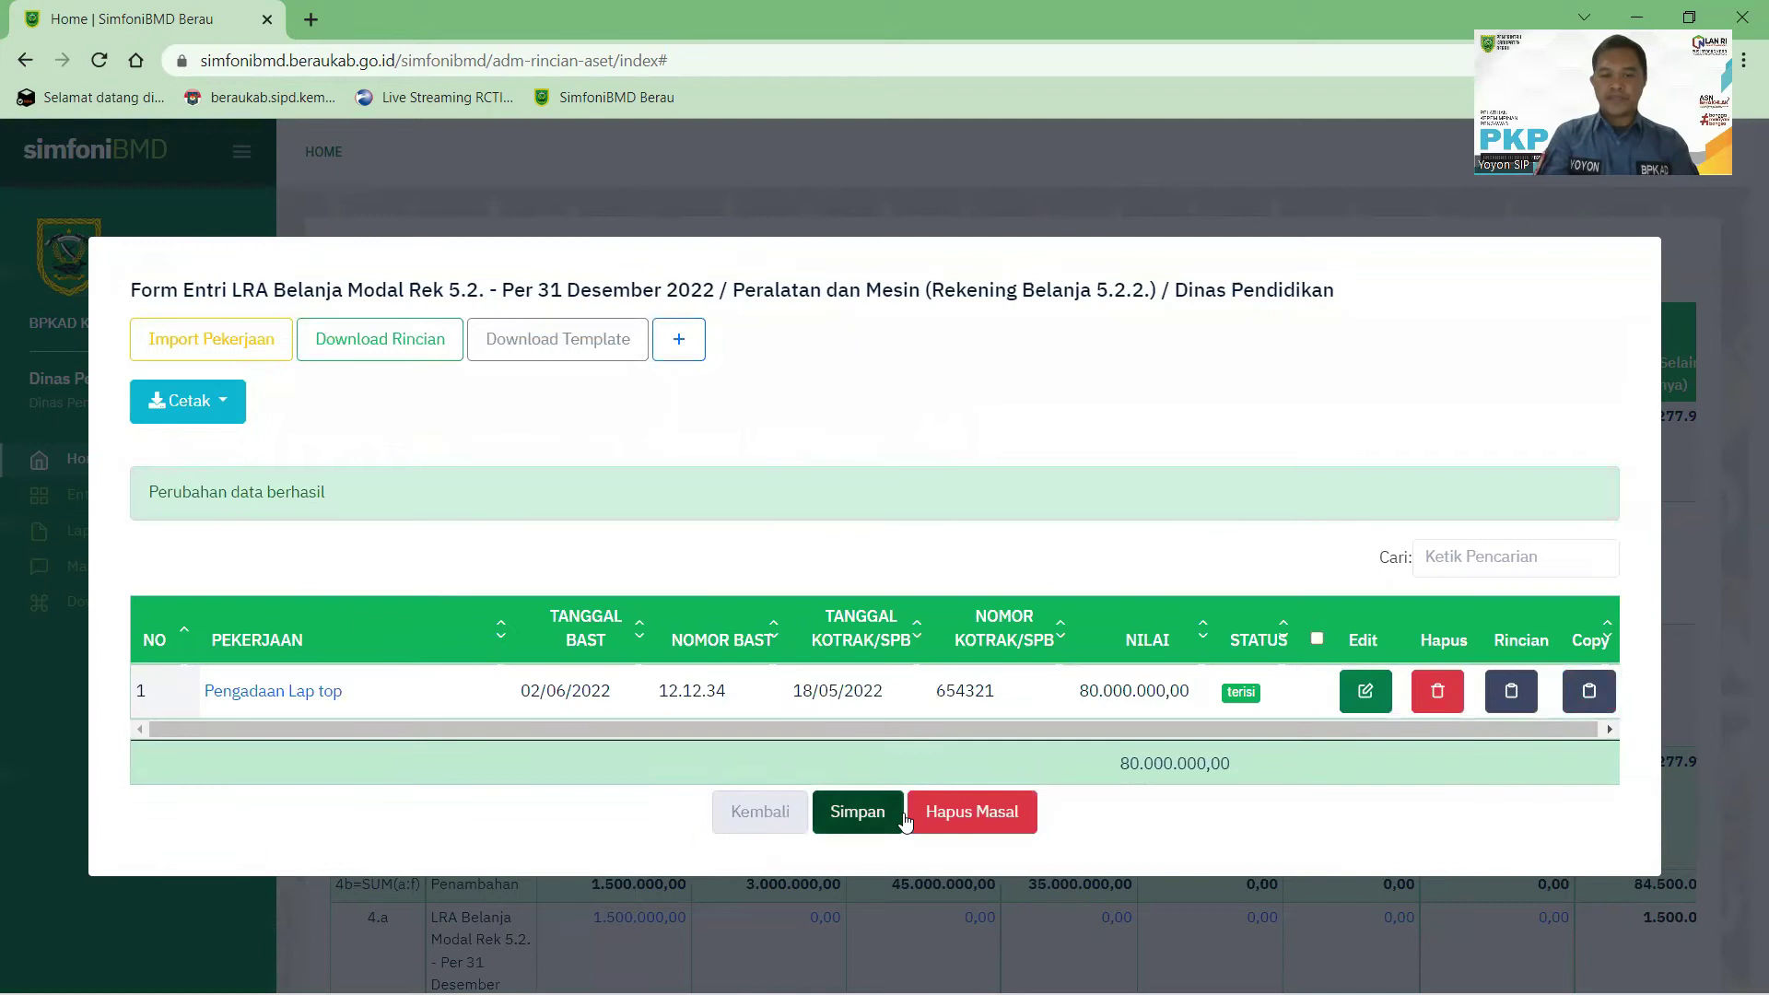
left_click(854, 816)
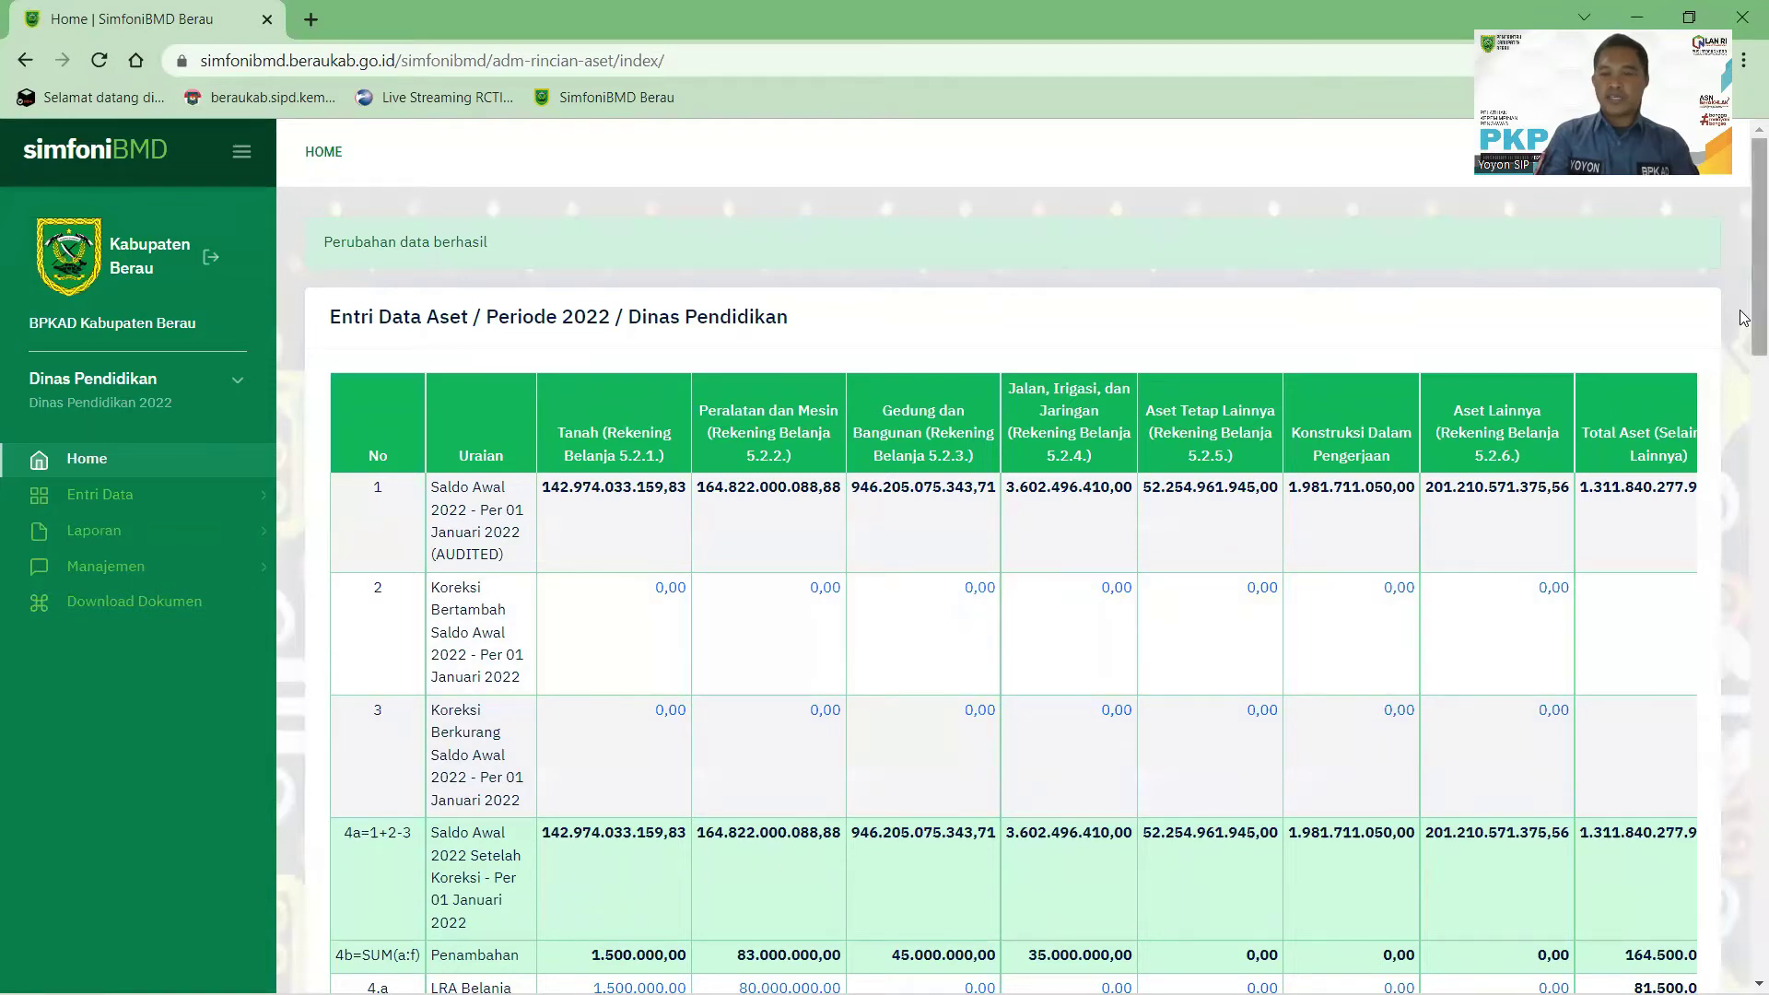
left_click_drag(1744, 309, 1744, 430)
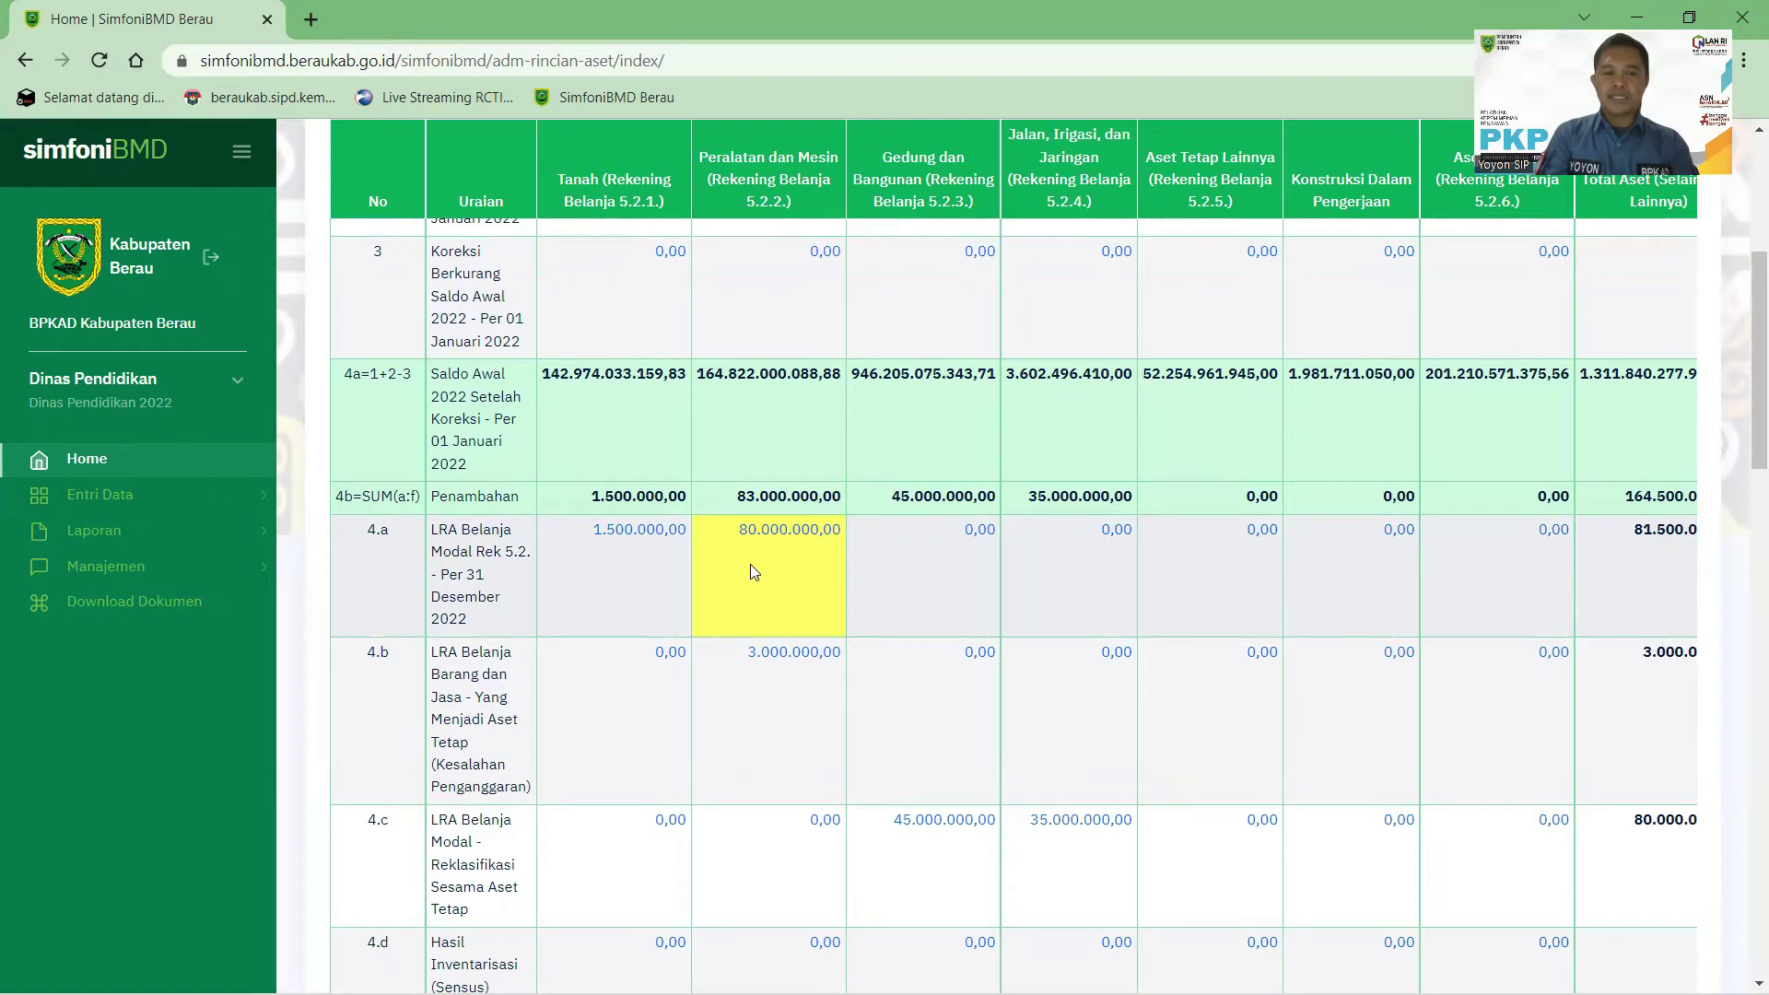
mouse_move(750, 564)
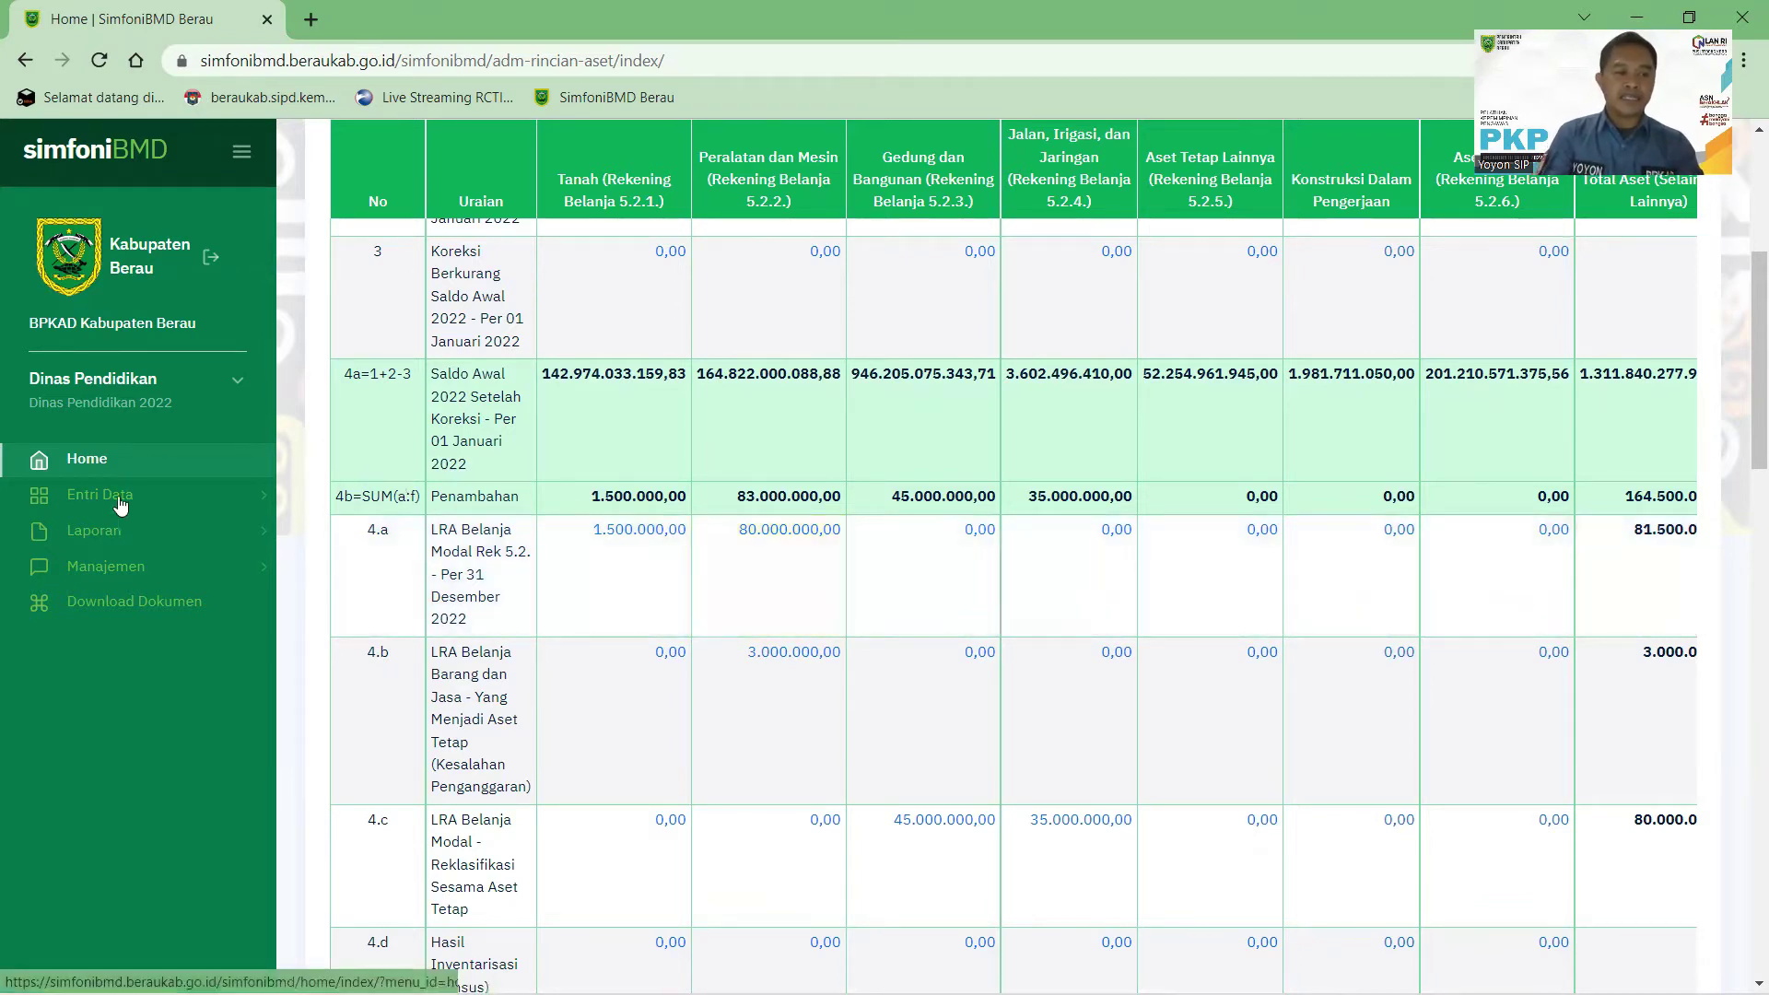
- Generate the Belanja Modal & Surat Rekom report for Dinas Pendidikan, year 2022
left_click(98, 539)
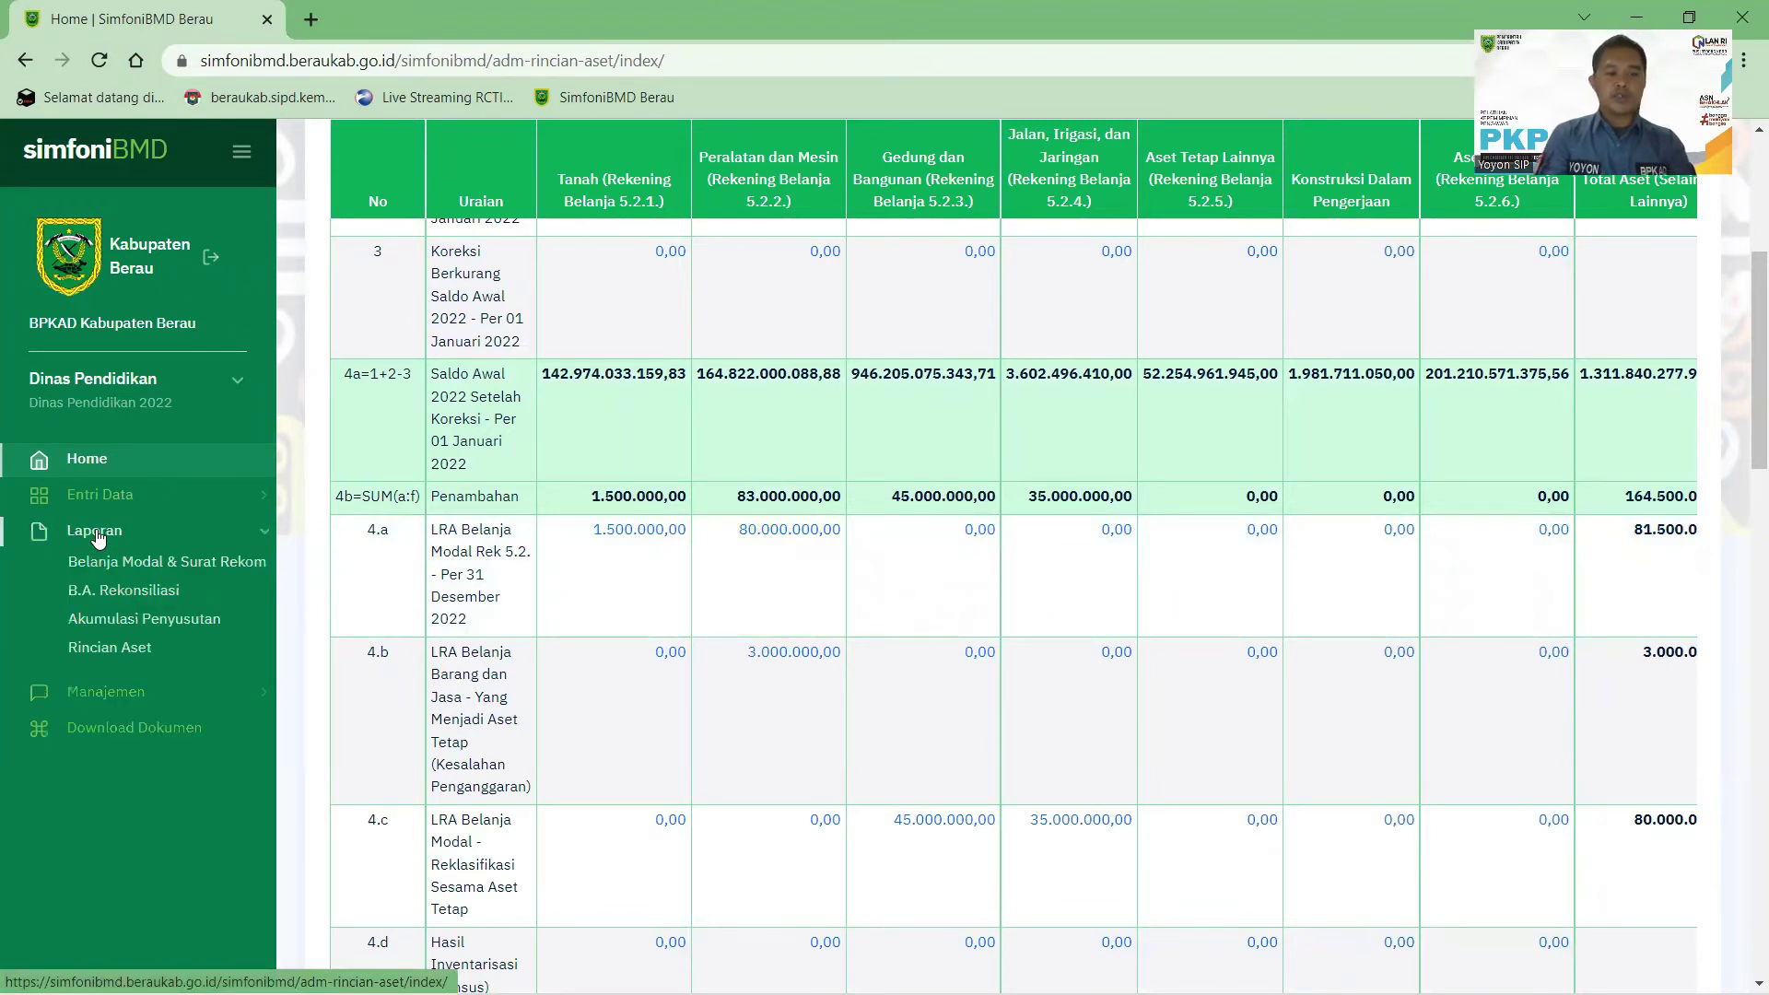
left_click(157, 562)
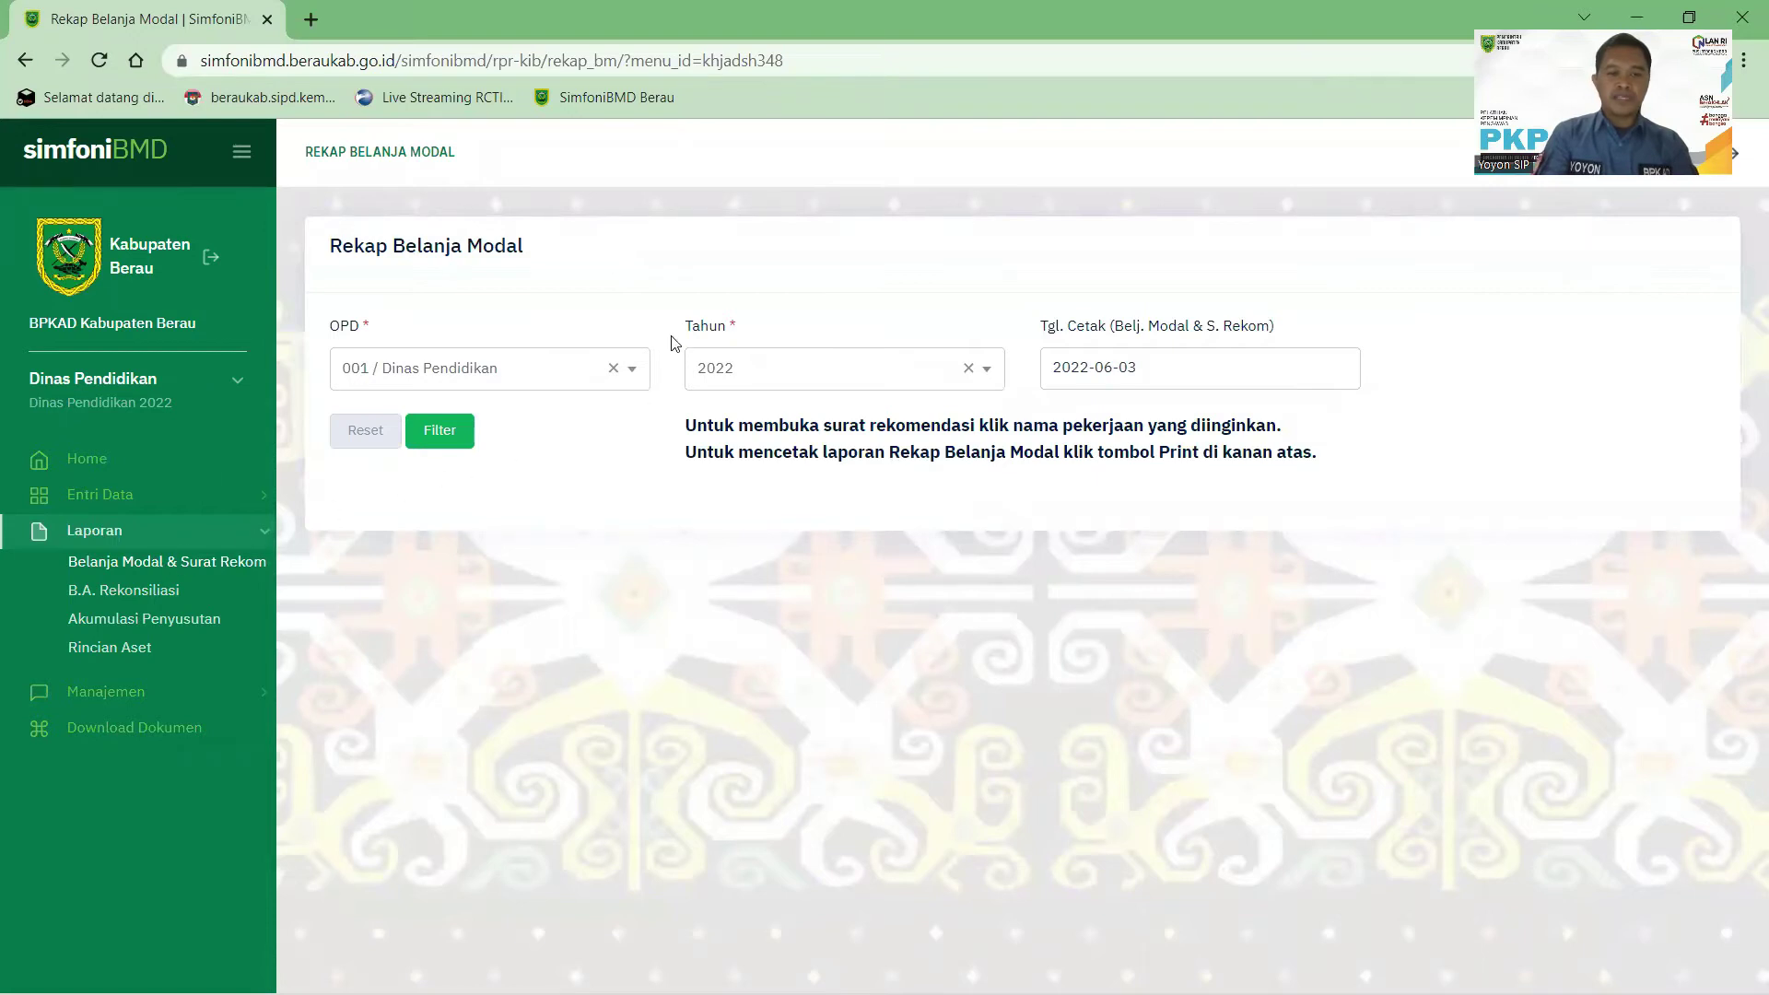
left_click(441, 432)
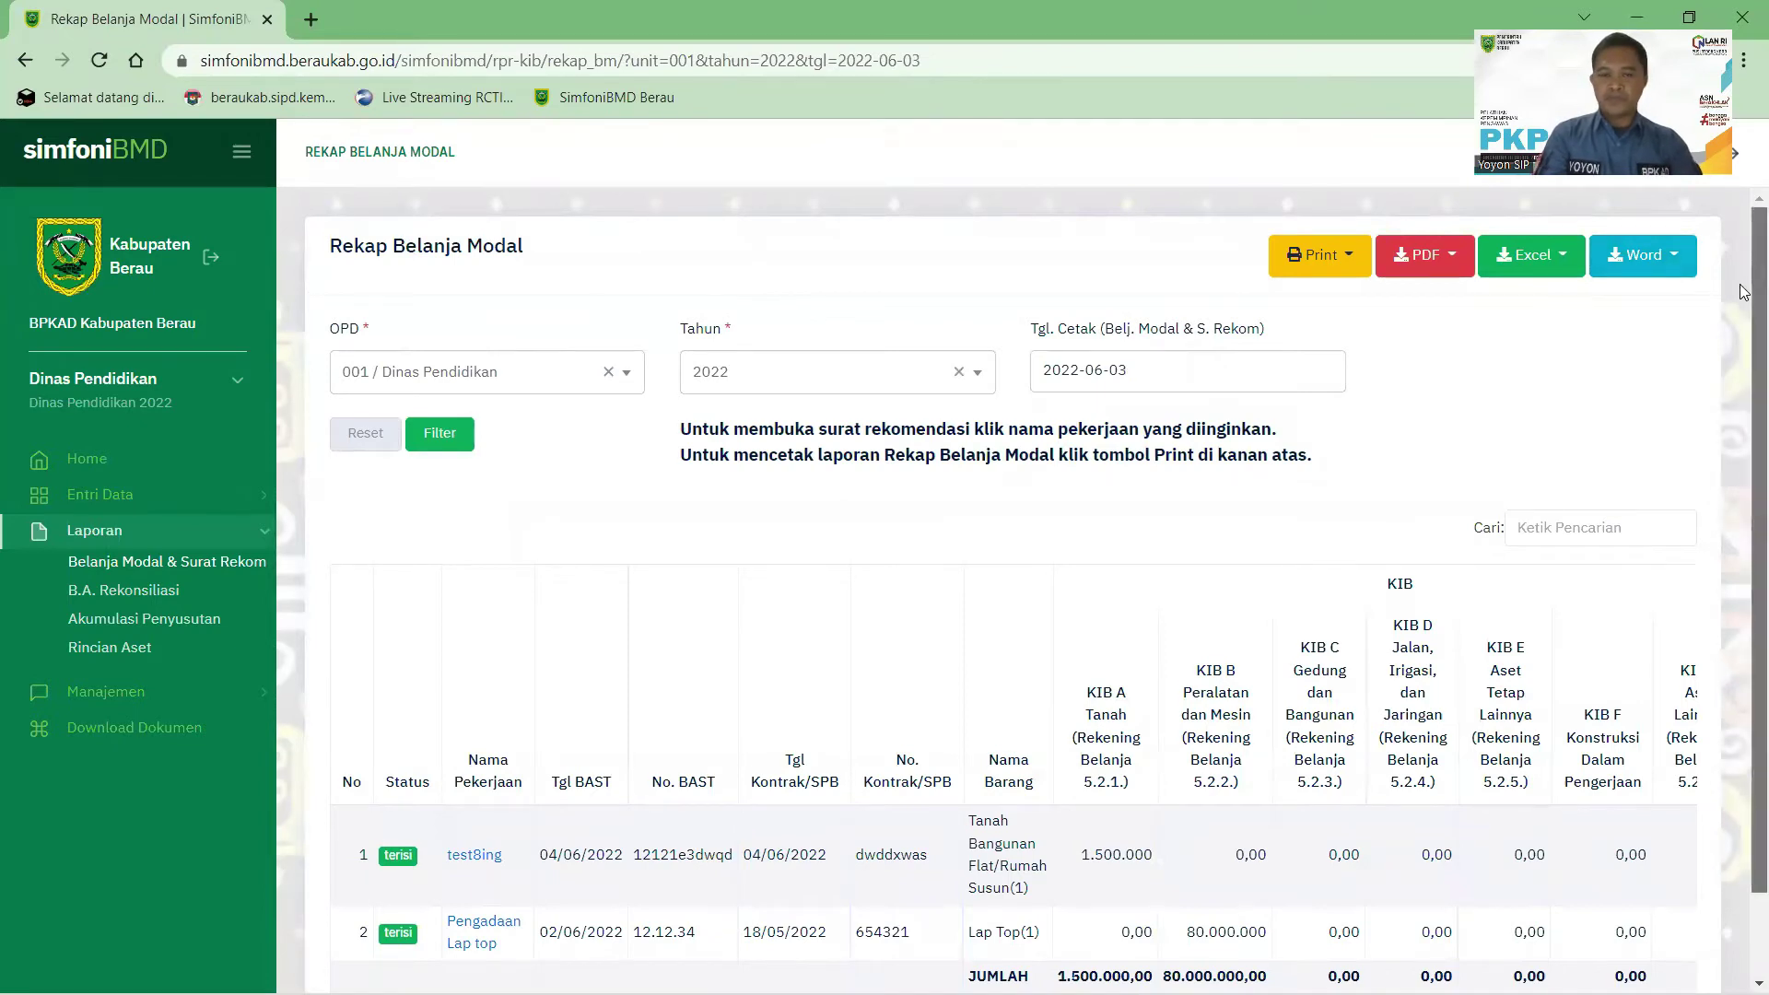
- Open the Surat Rekomendasi of the Pengadaan Lap top job and display its printable version
scroll(1744, 326, "down", 1)
scroll(1744, 327, "down", 1)
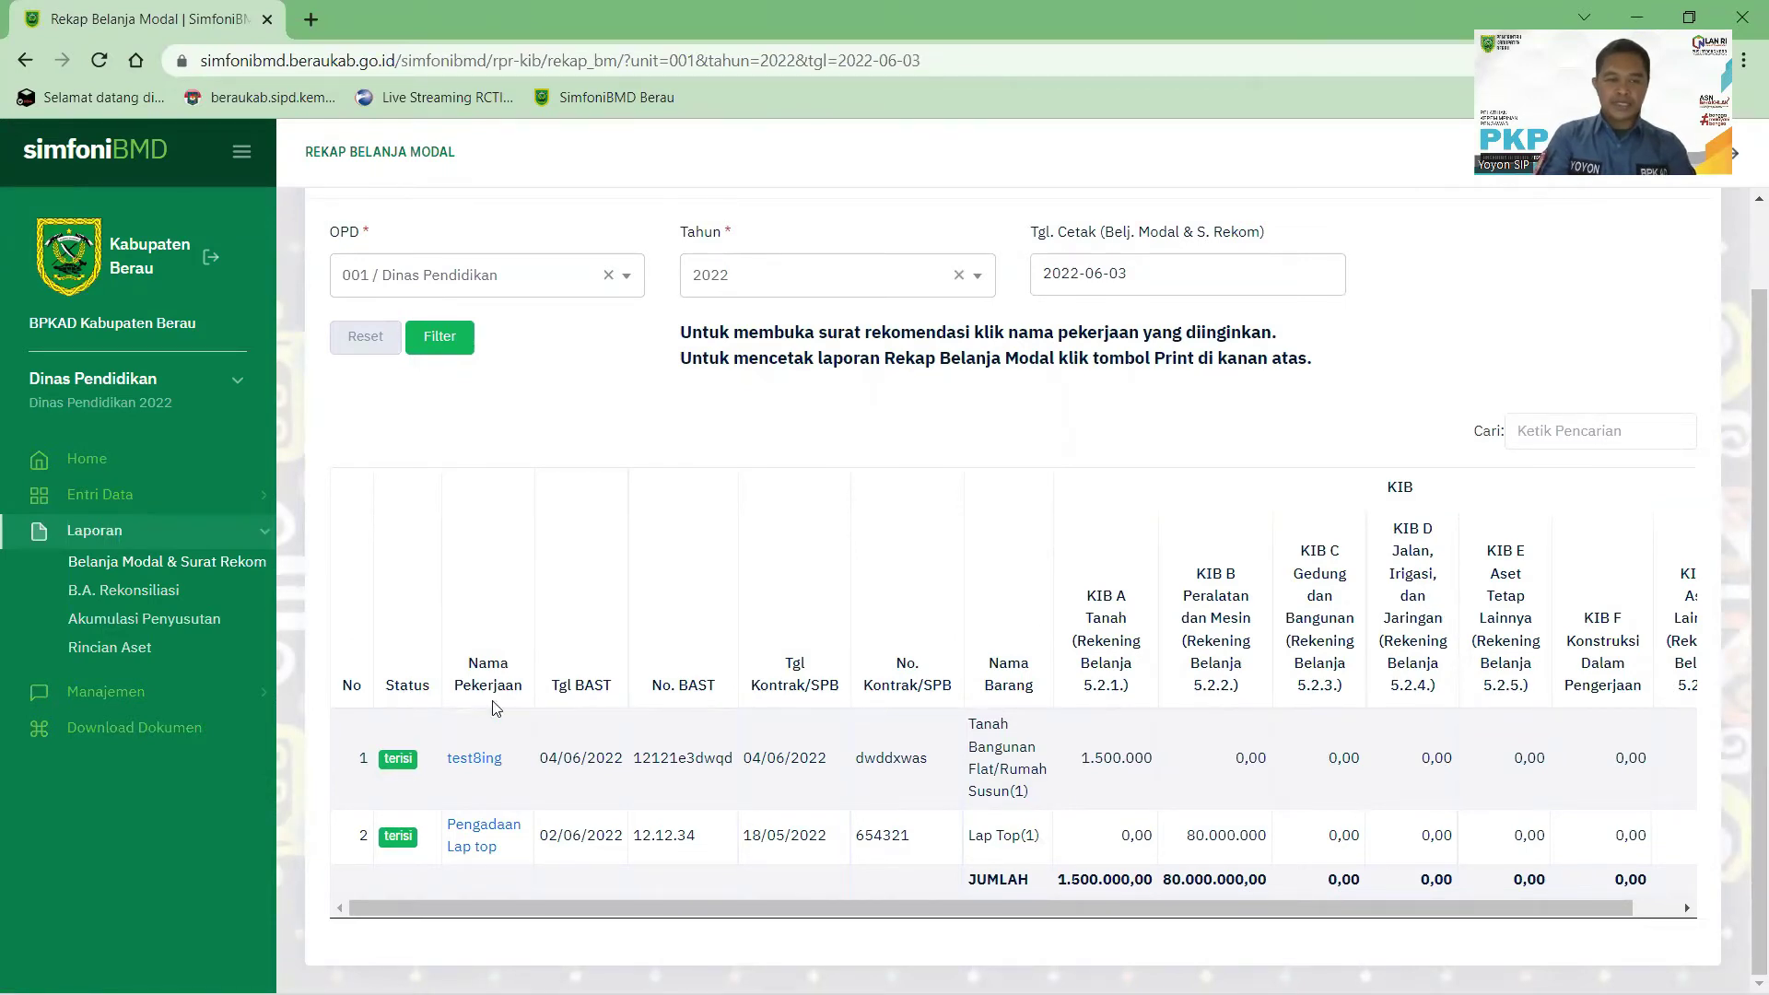
left_click(466, 832)
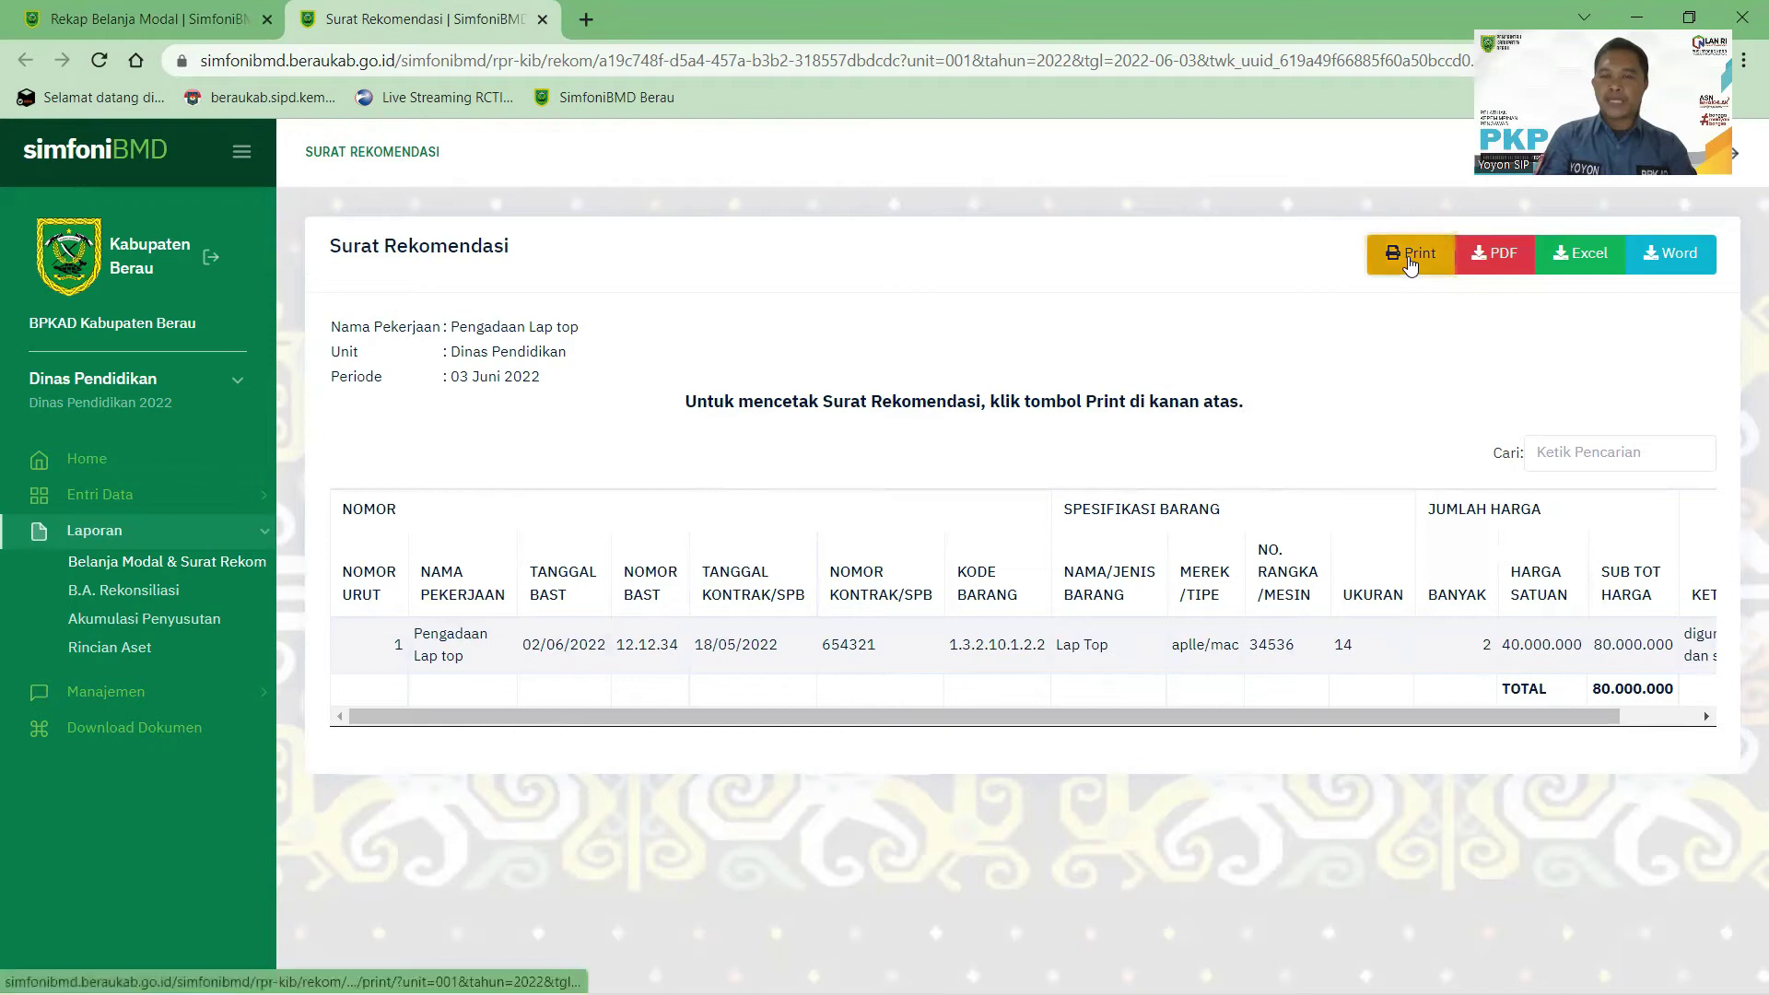
left_click(1408, 258)
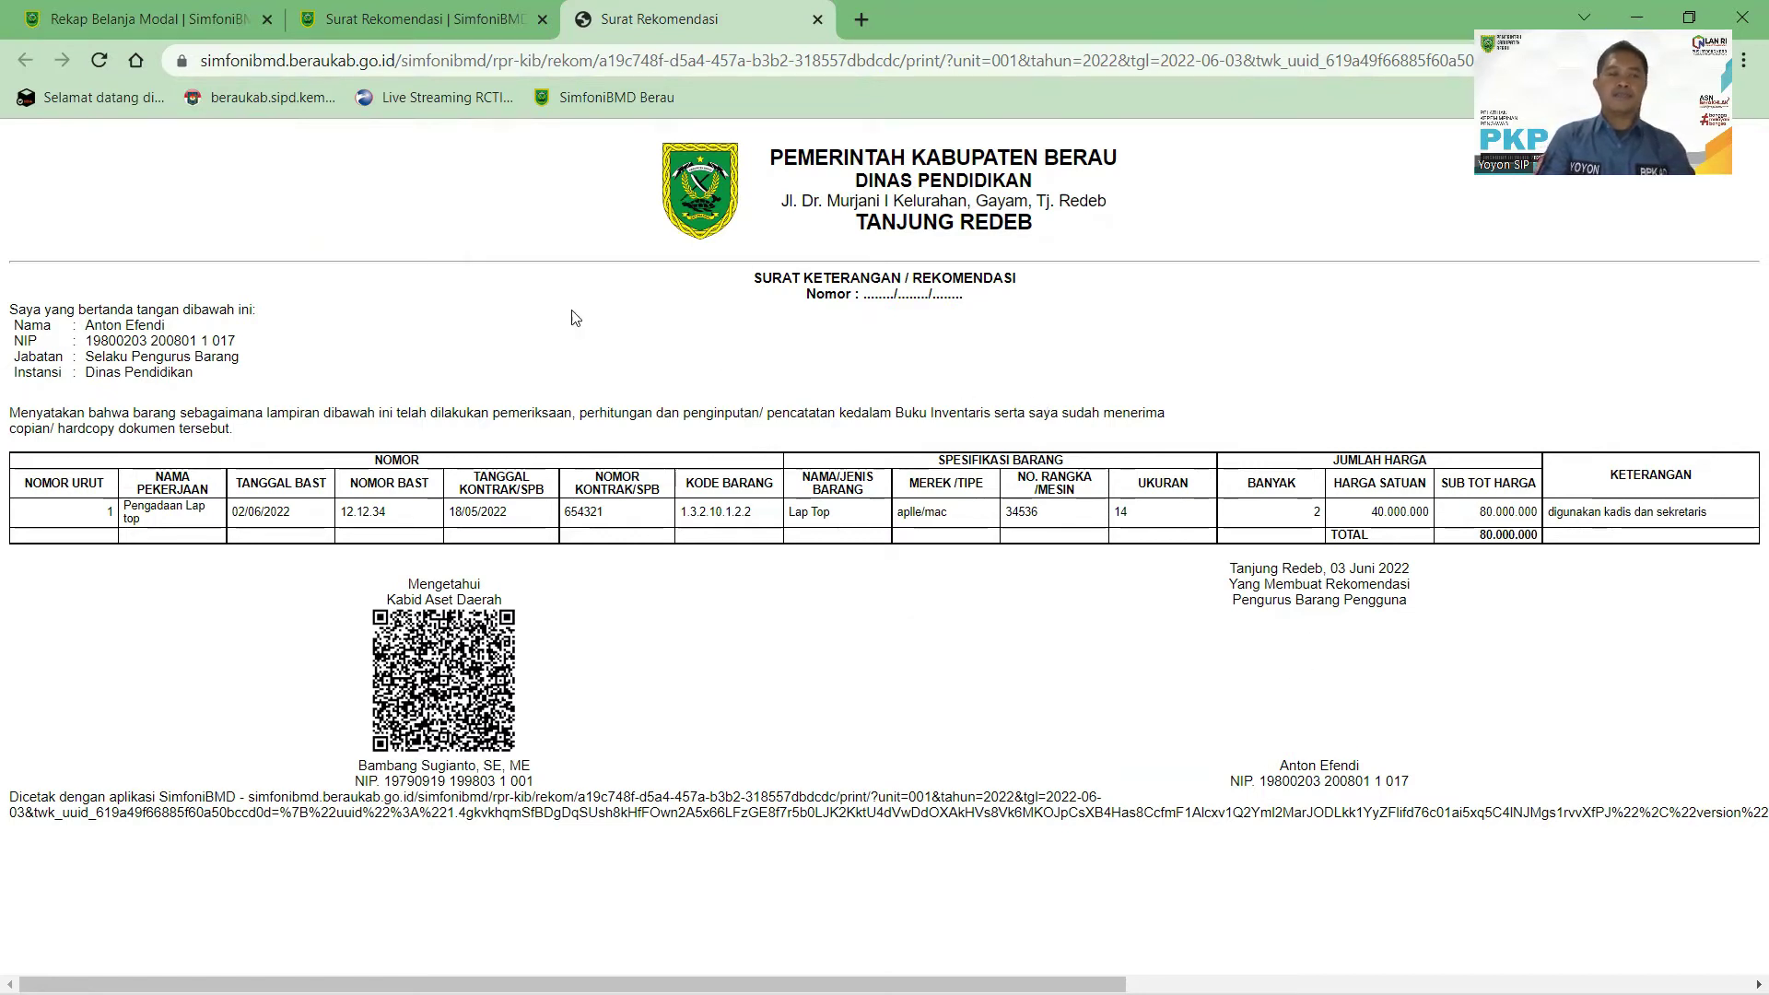
- Return from the printable letter to the application and open the B.A. Rekonsiliasi report
left_click(385, 22)
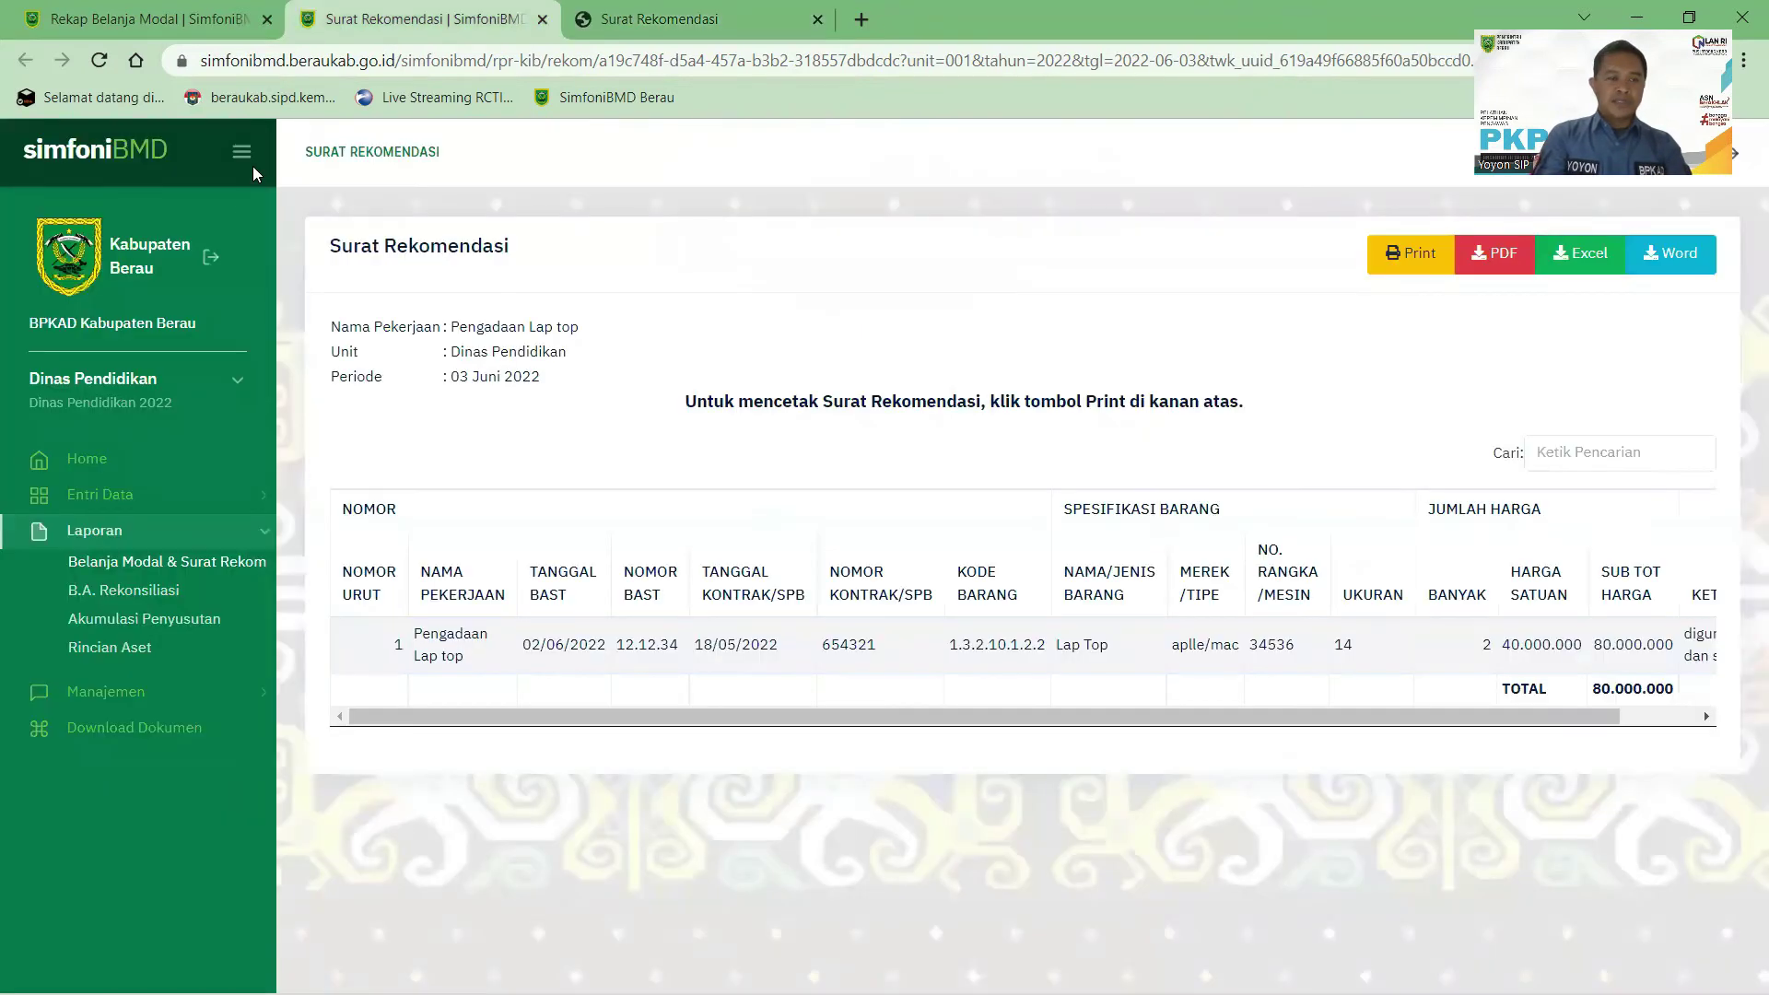
left_click(89, 461)
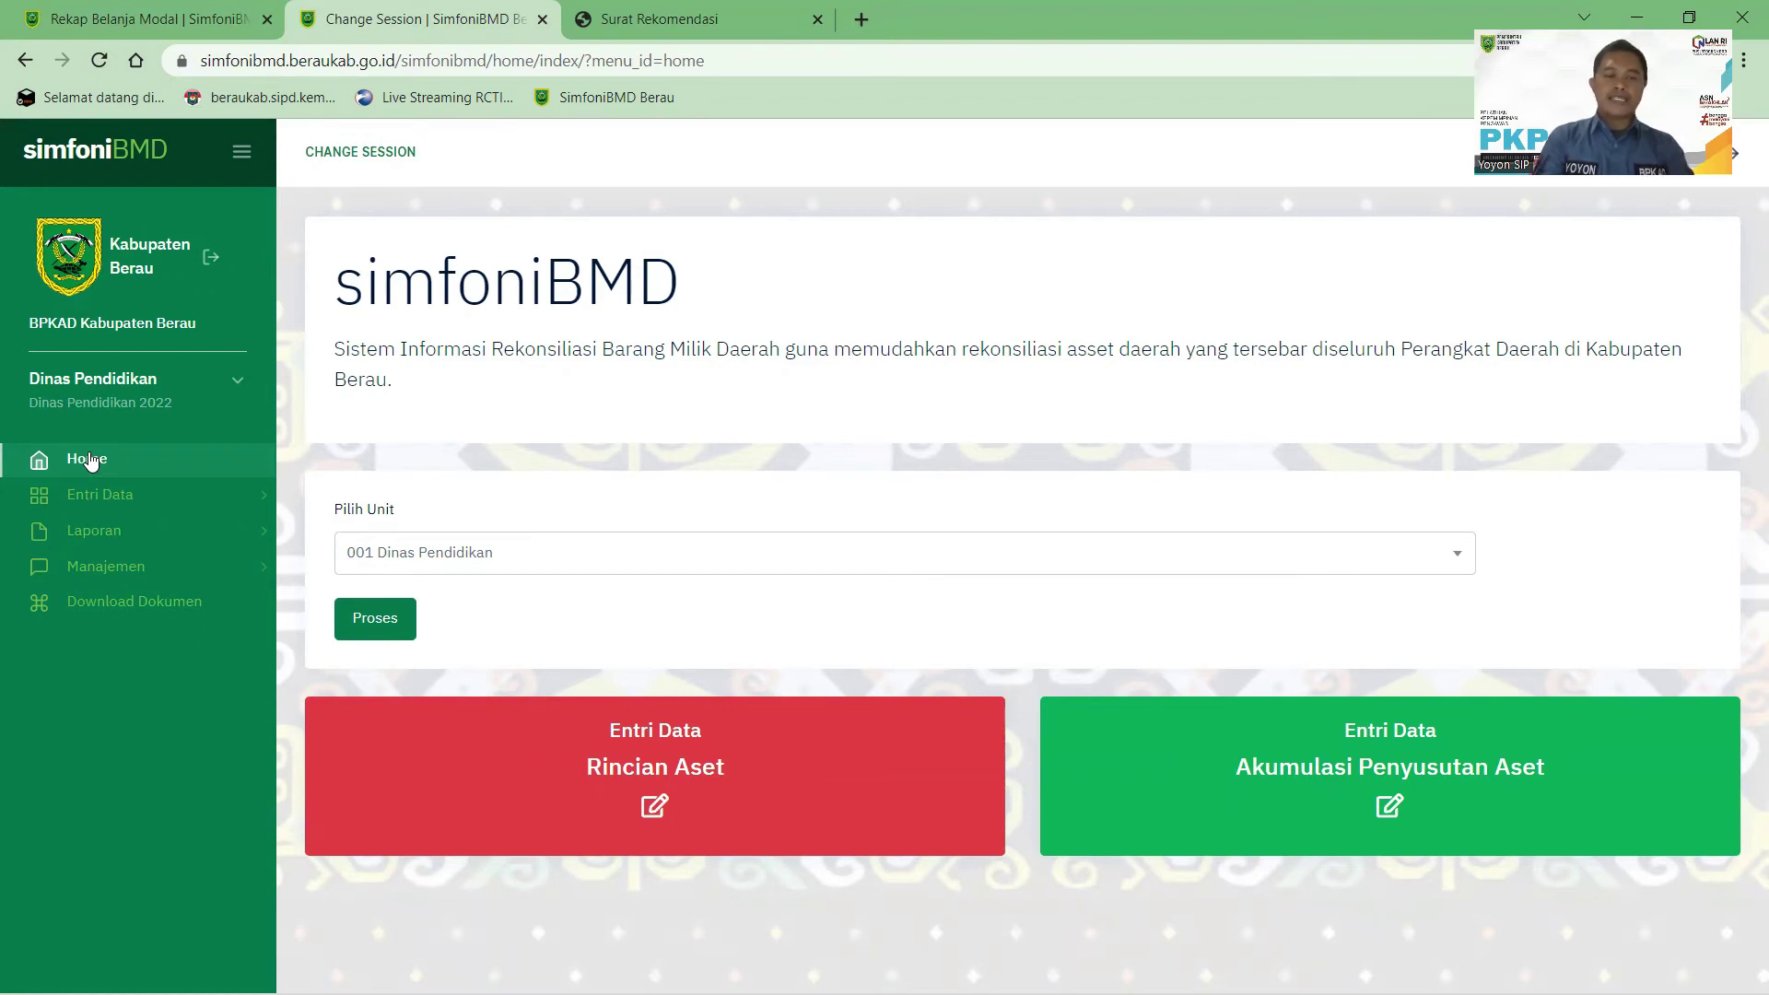
left_click(99, 536)
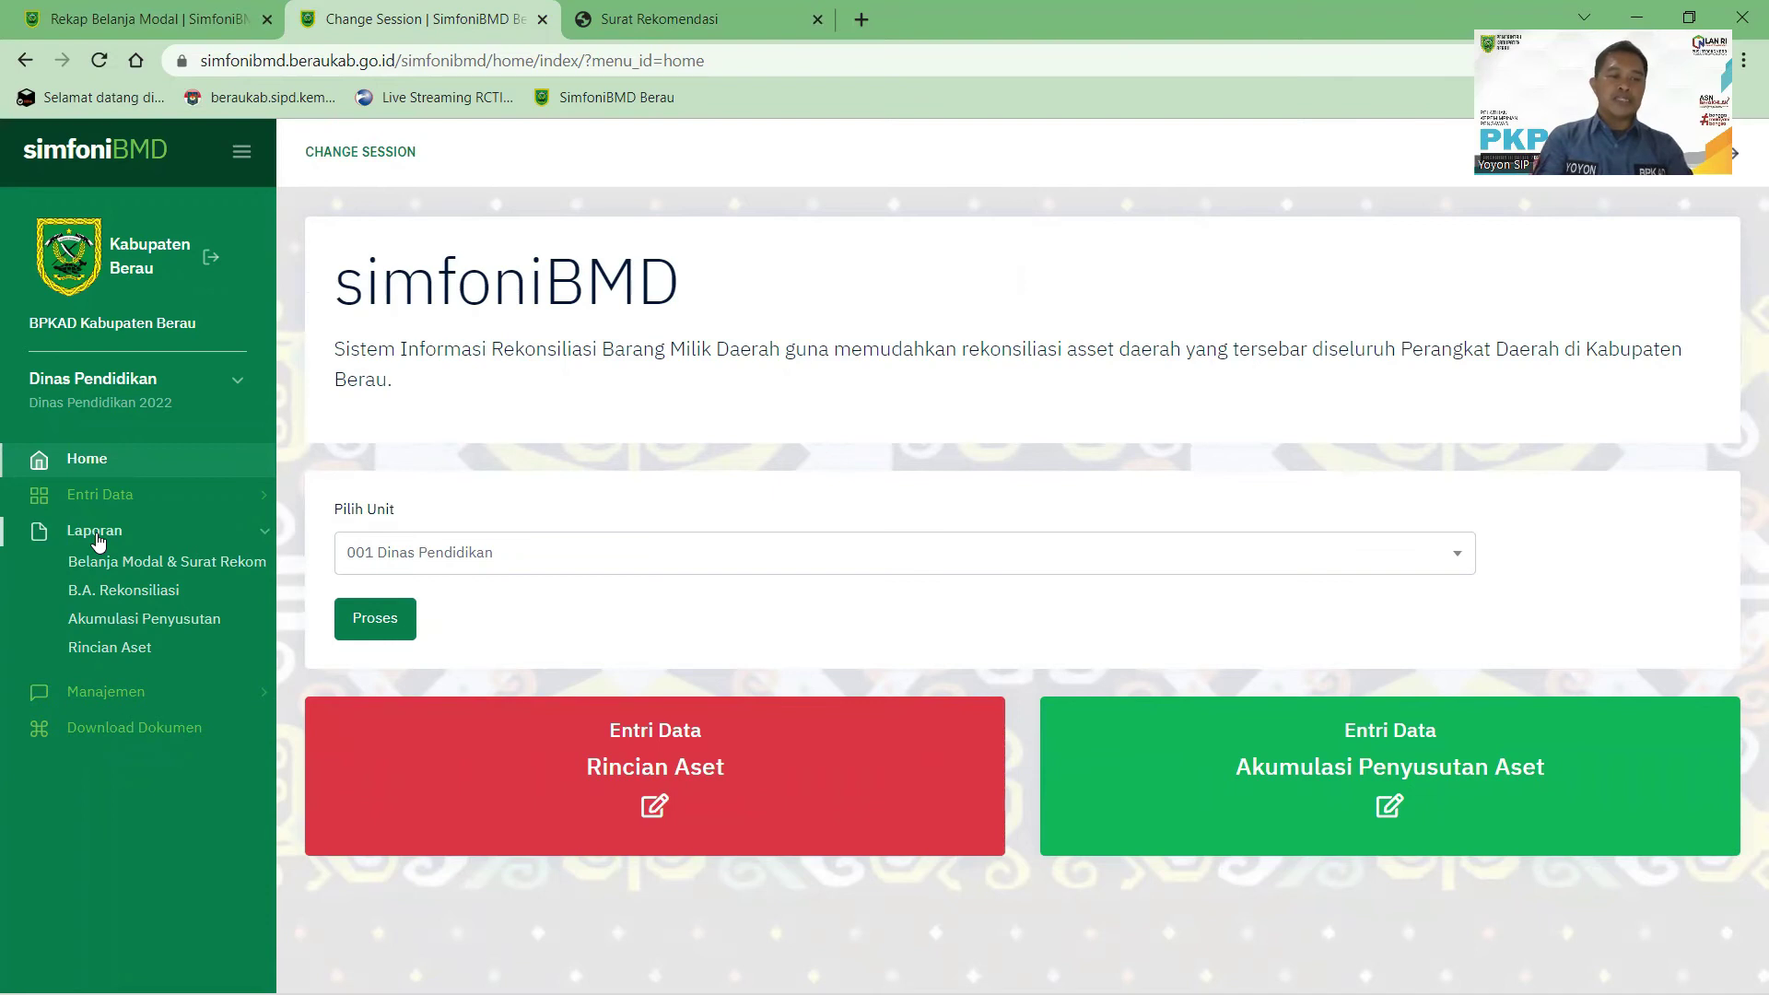
left_click(98, 591)
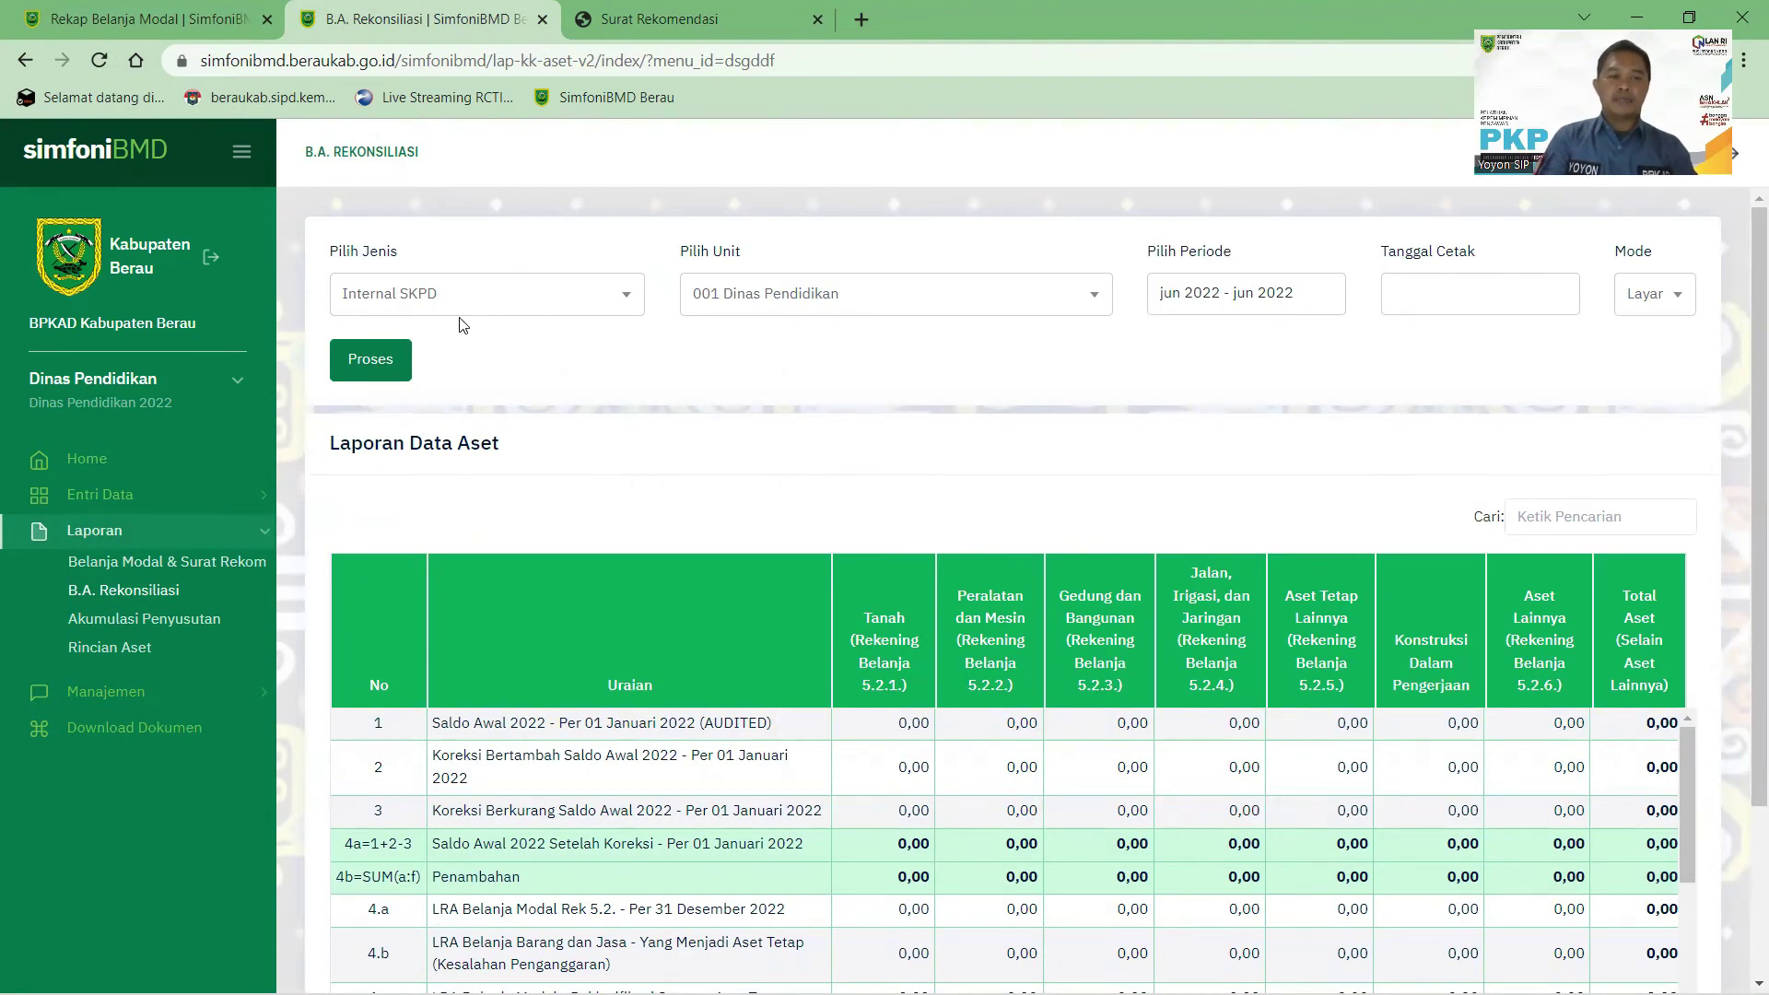
- Choose Internal SKPD as the reconciliation report's Jenis and set its Periode to jan 2022 - jun 2022
left_click(628, 302)
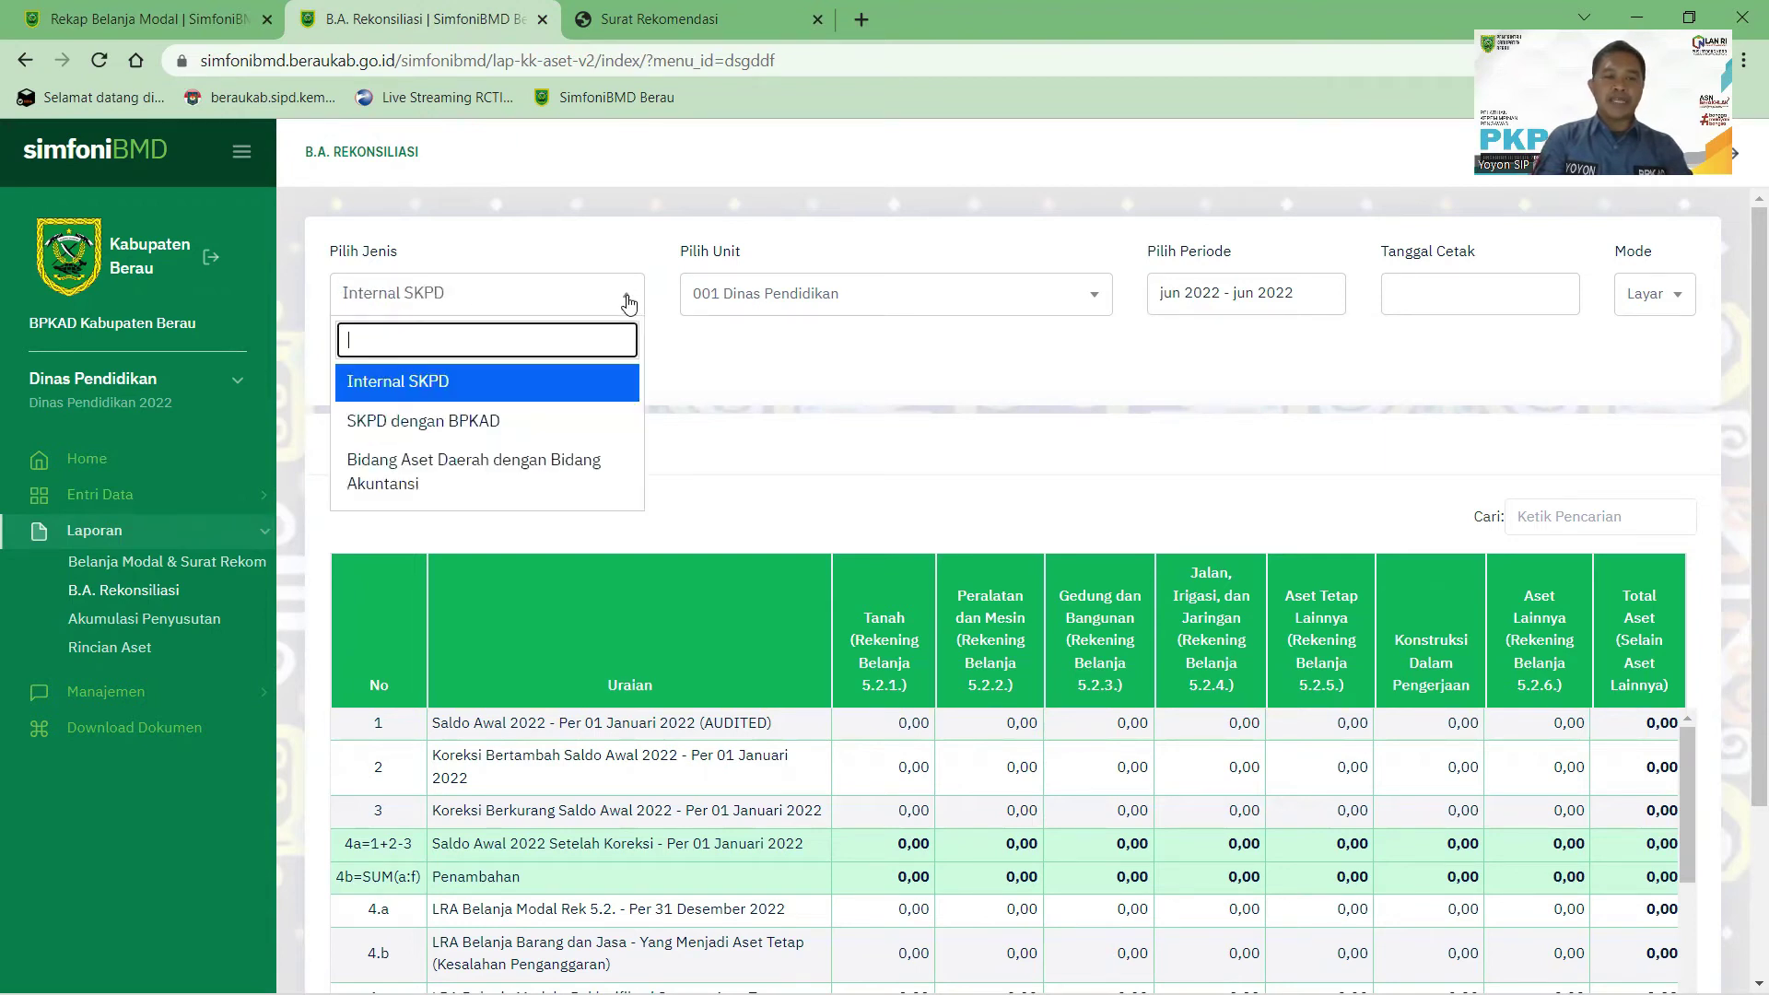
left_click(461, 394)
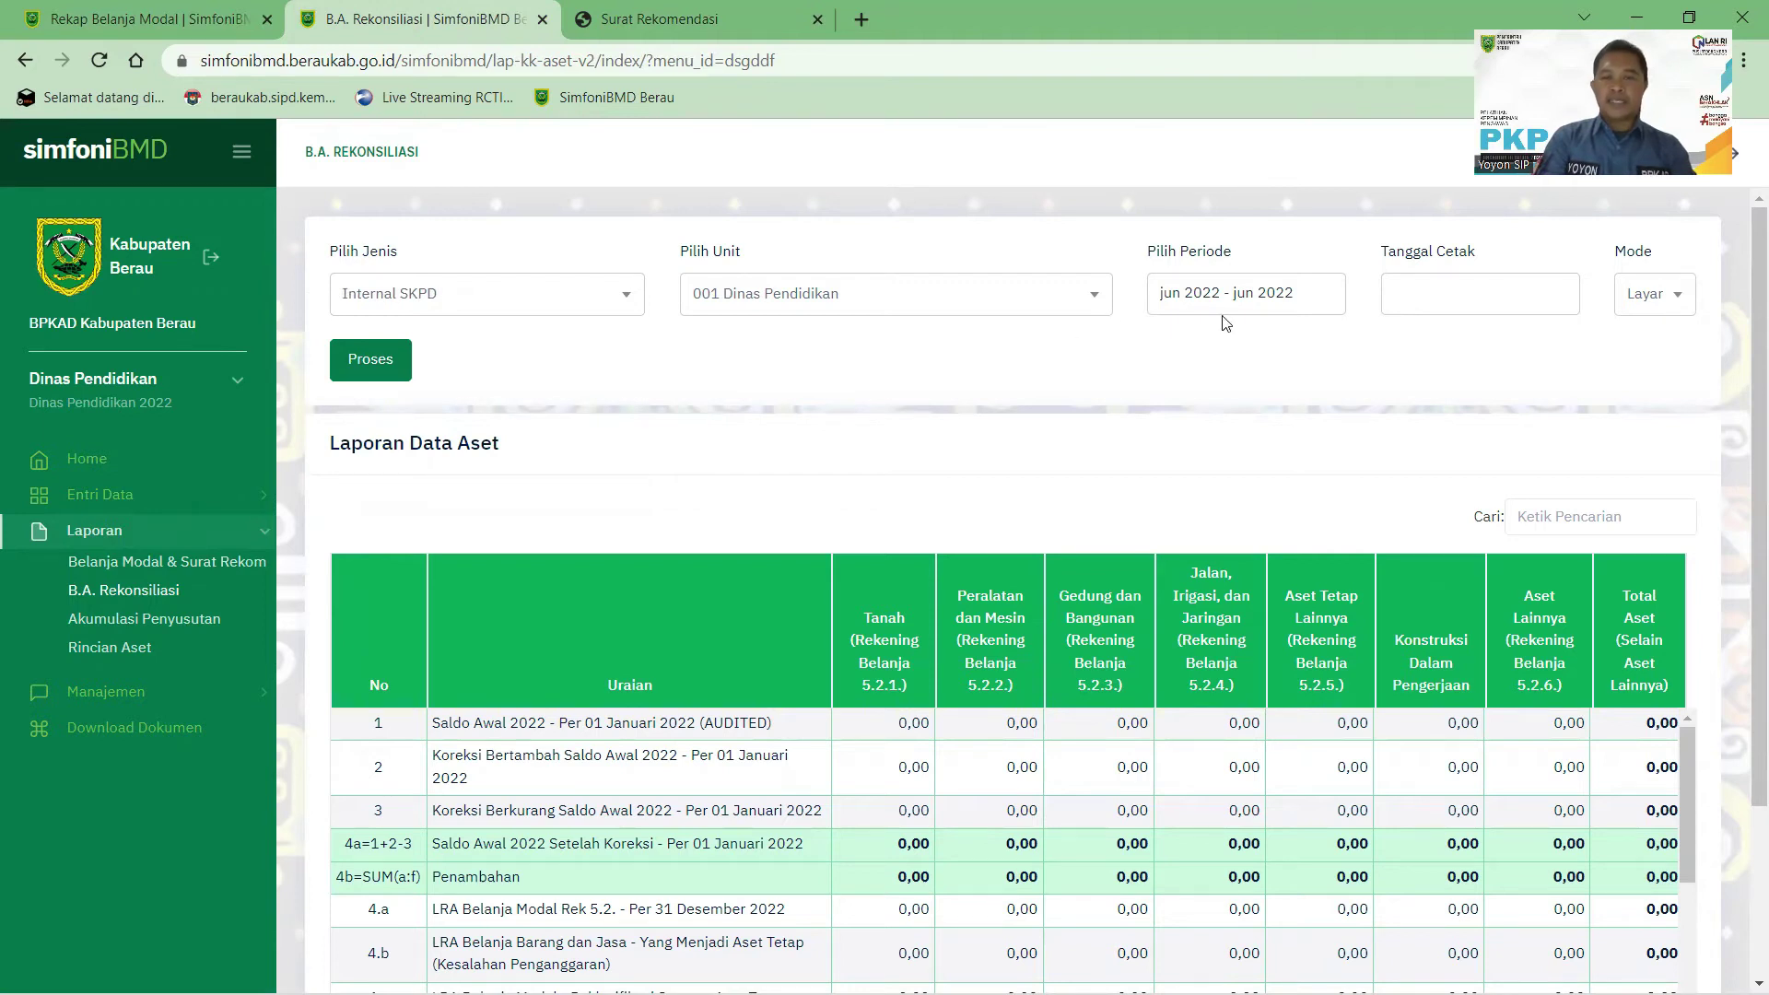
left_click(1203, 293)
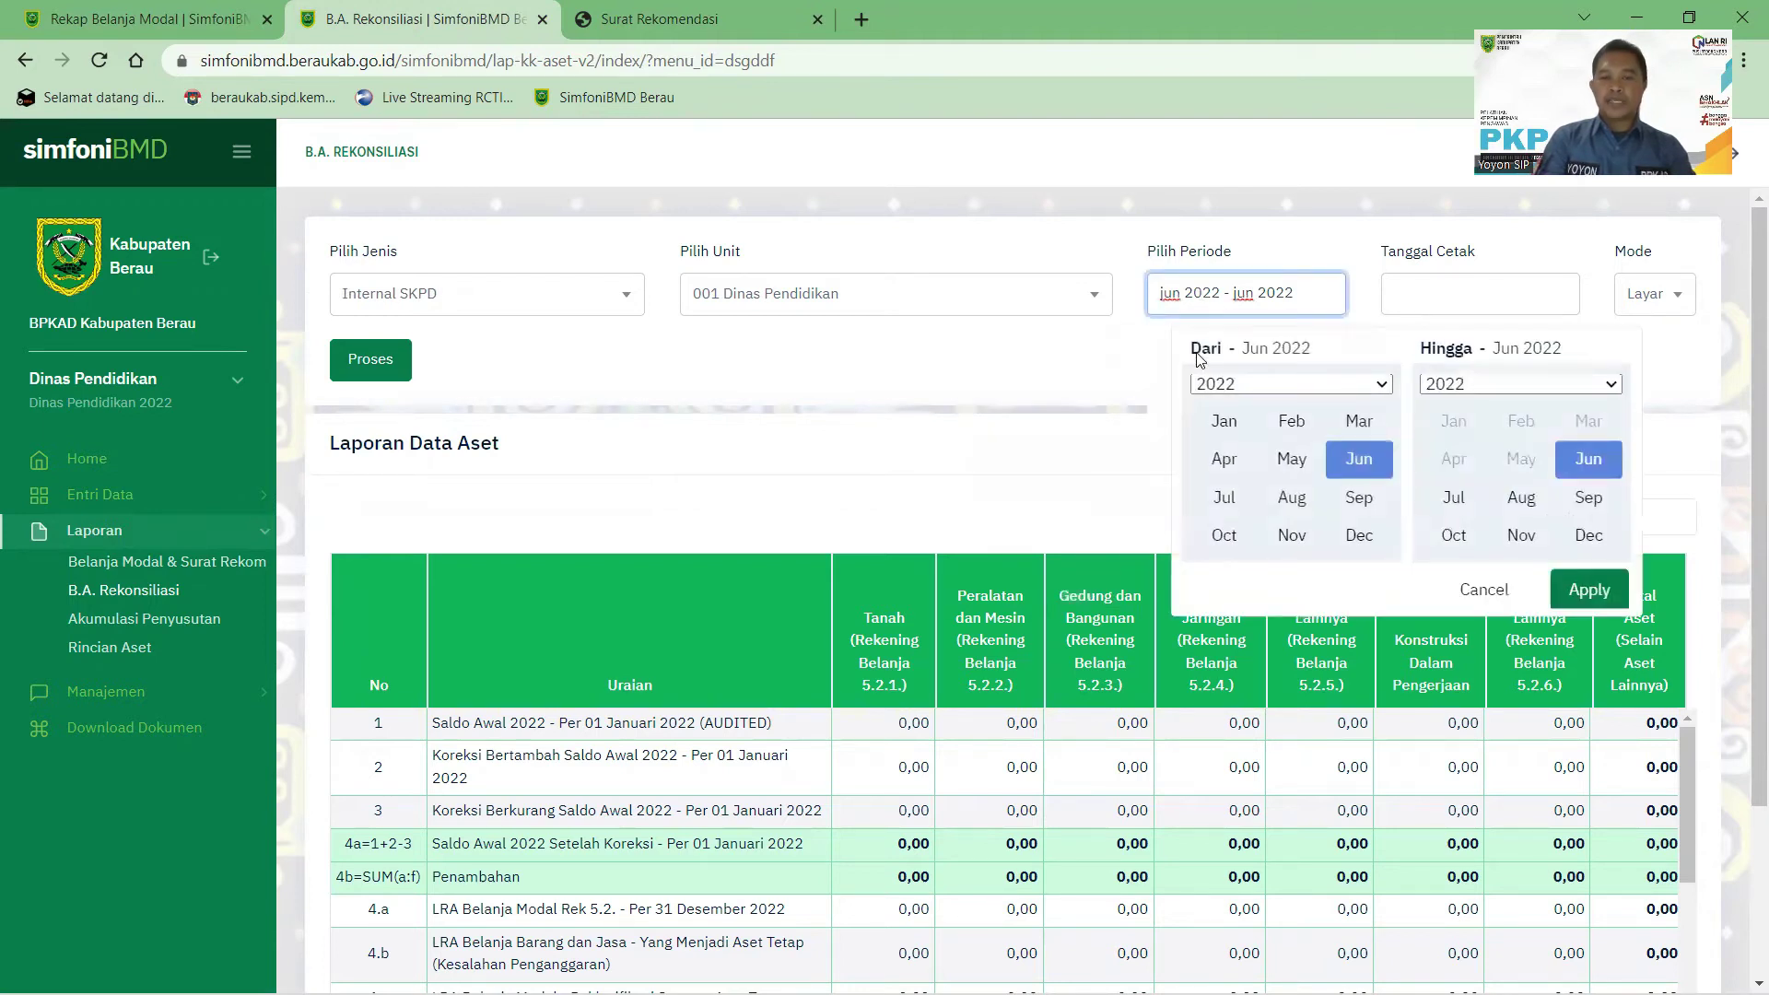
left_click(1224, 422)
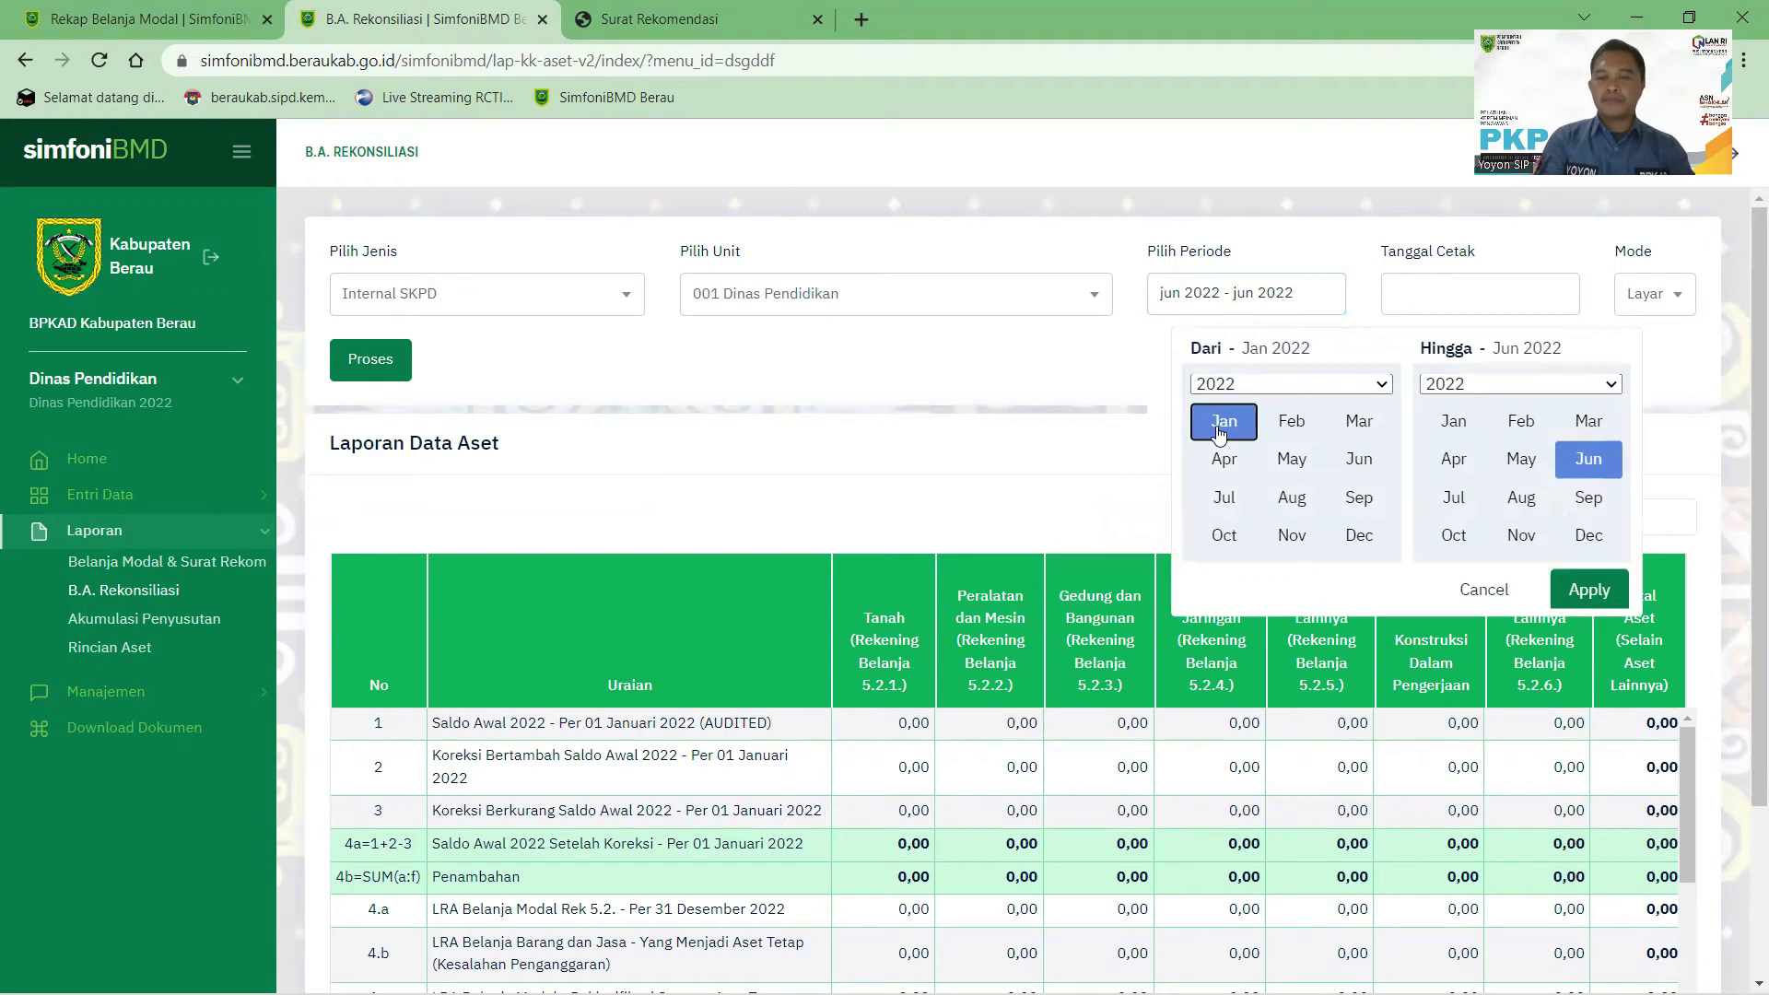
left_click(1595, 462)
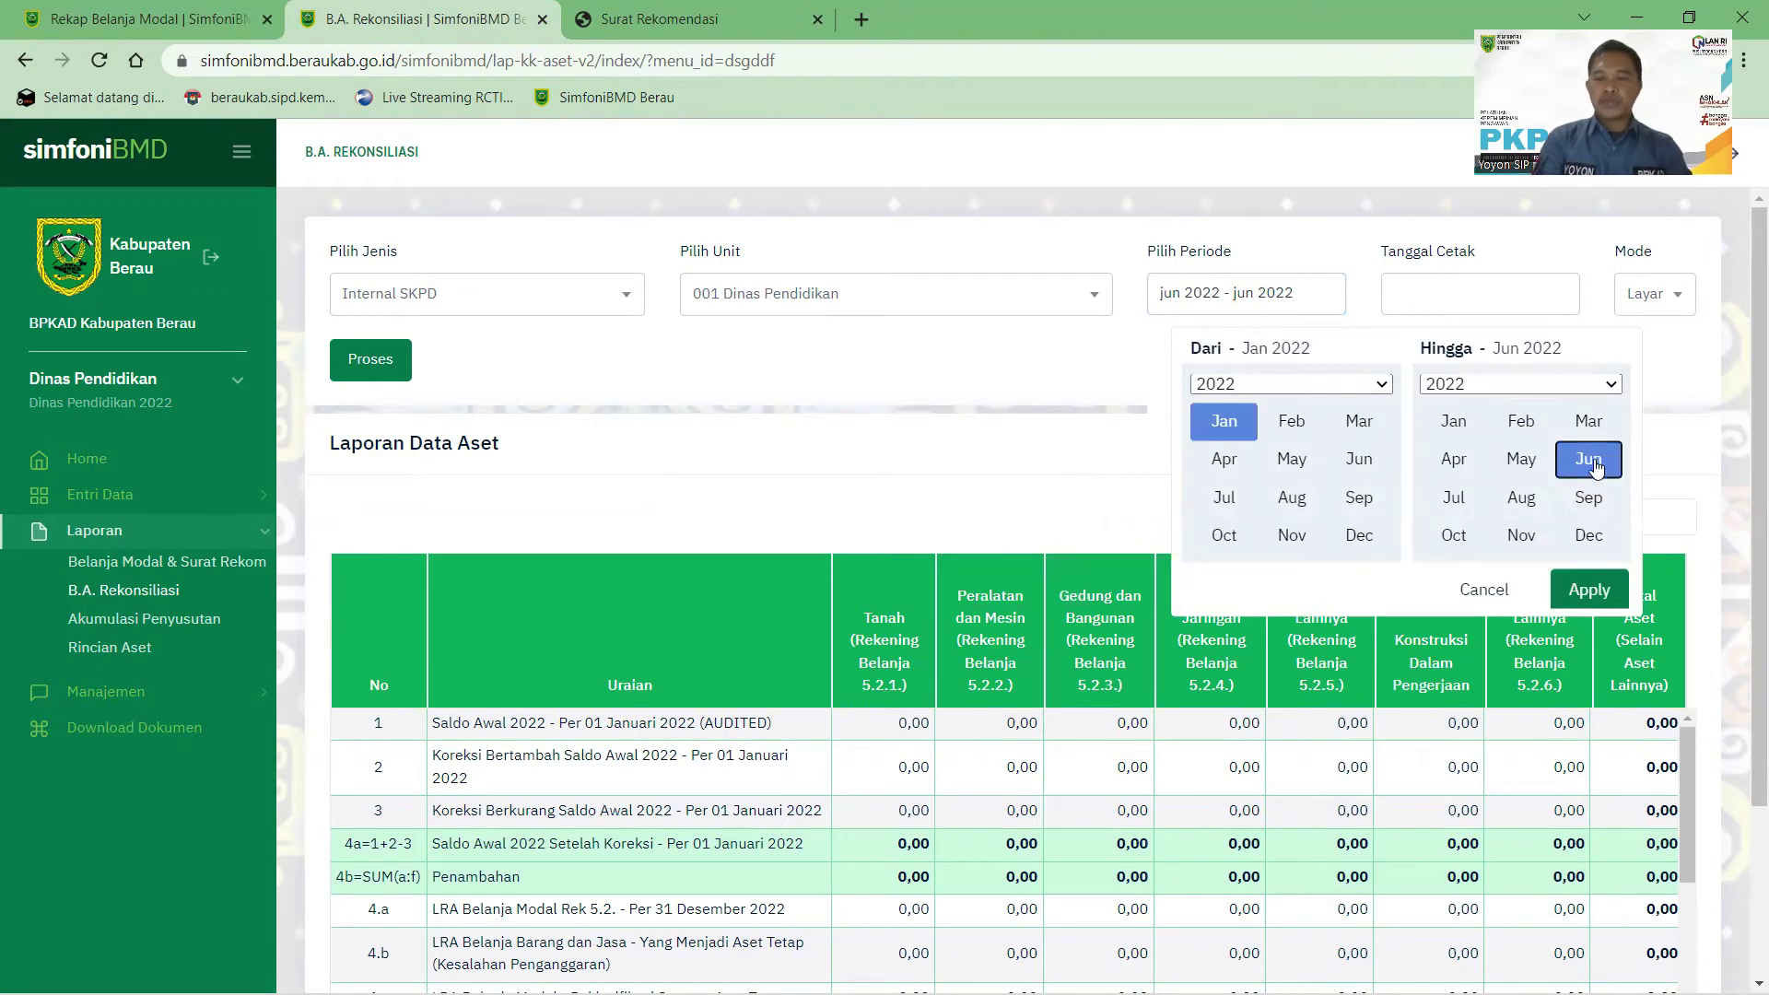
left_click(1584, 599)
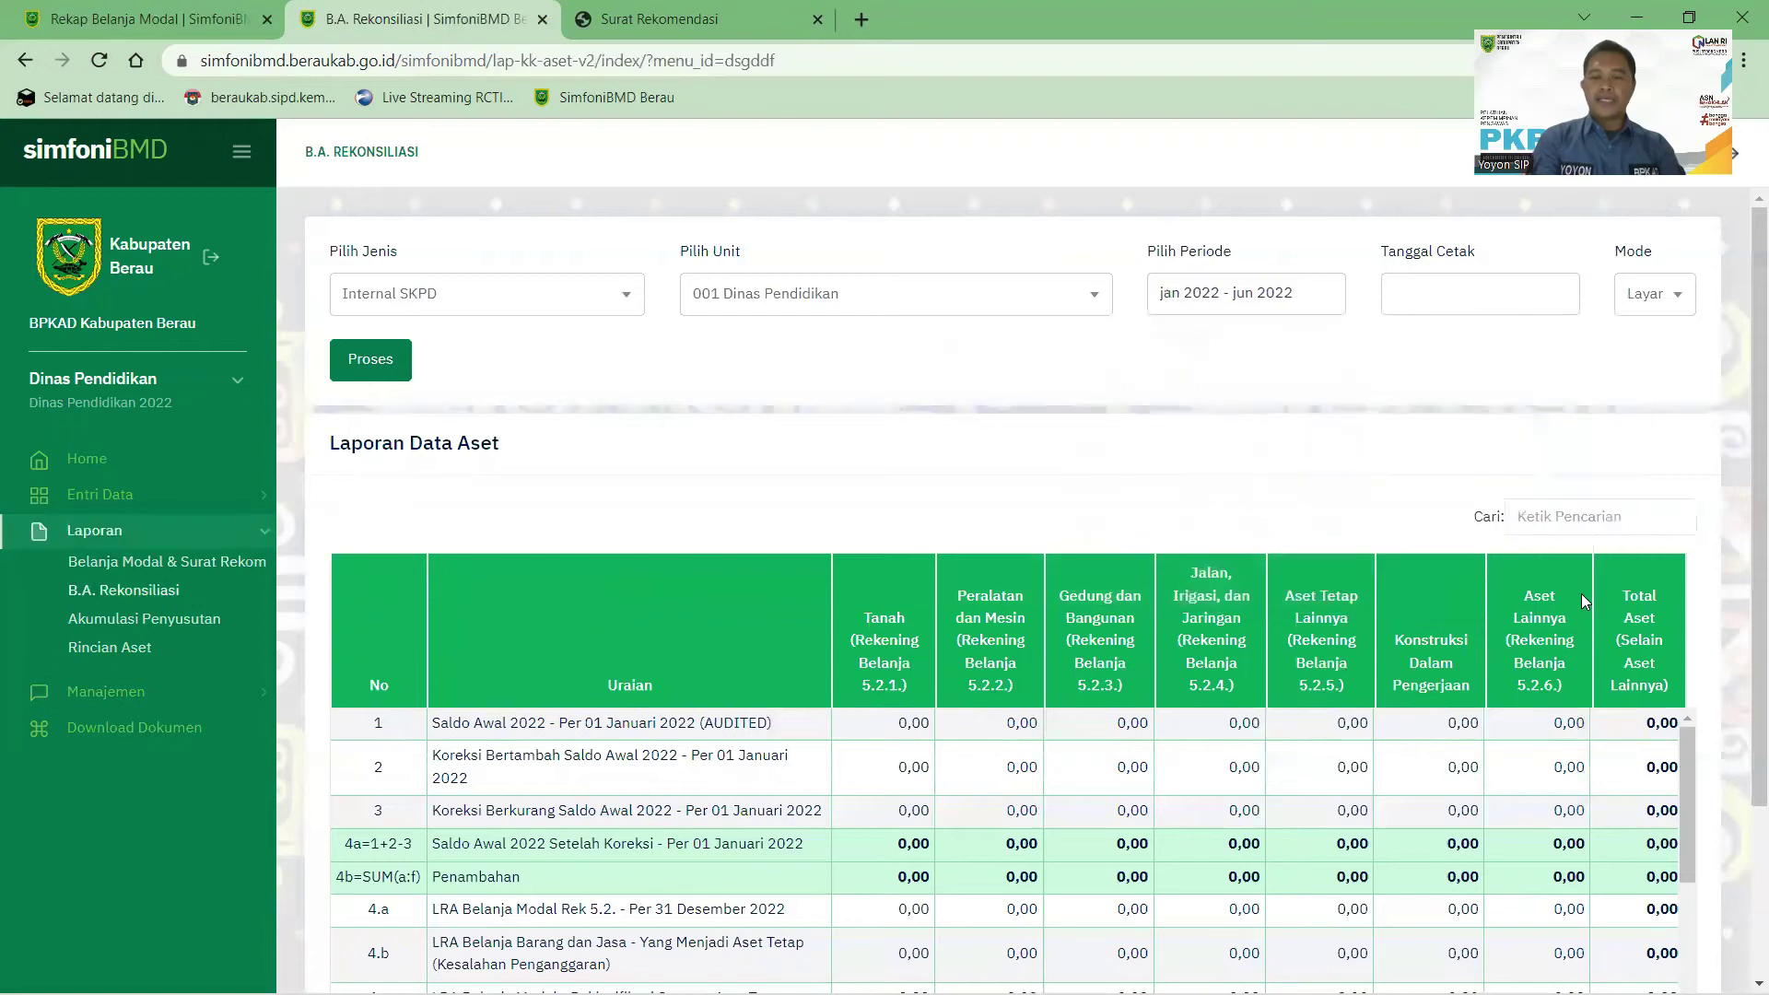
- Set the Tanggal Cetak to 2022-06-03 and the Mode to Cetak, and generate the Internal SKPD reconciliation report
left_click(1422, 291)
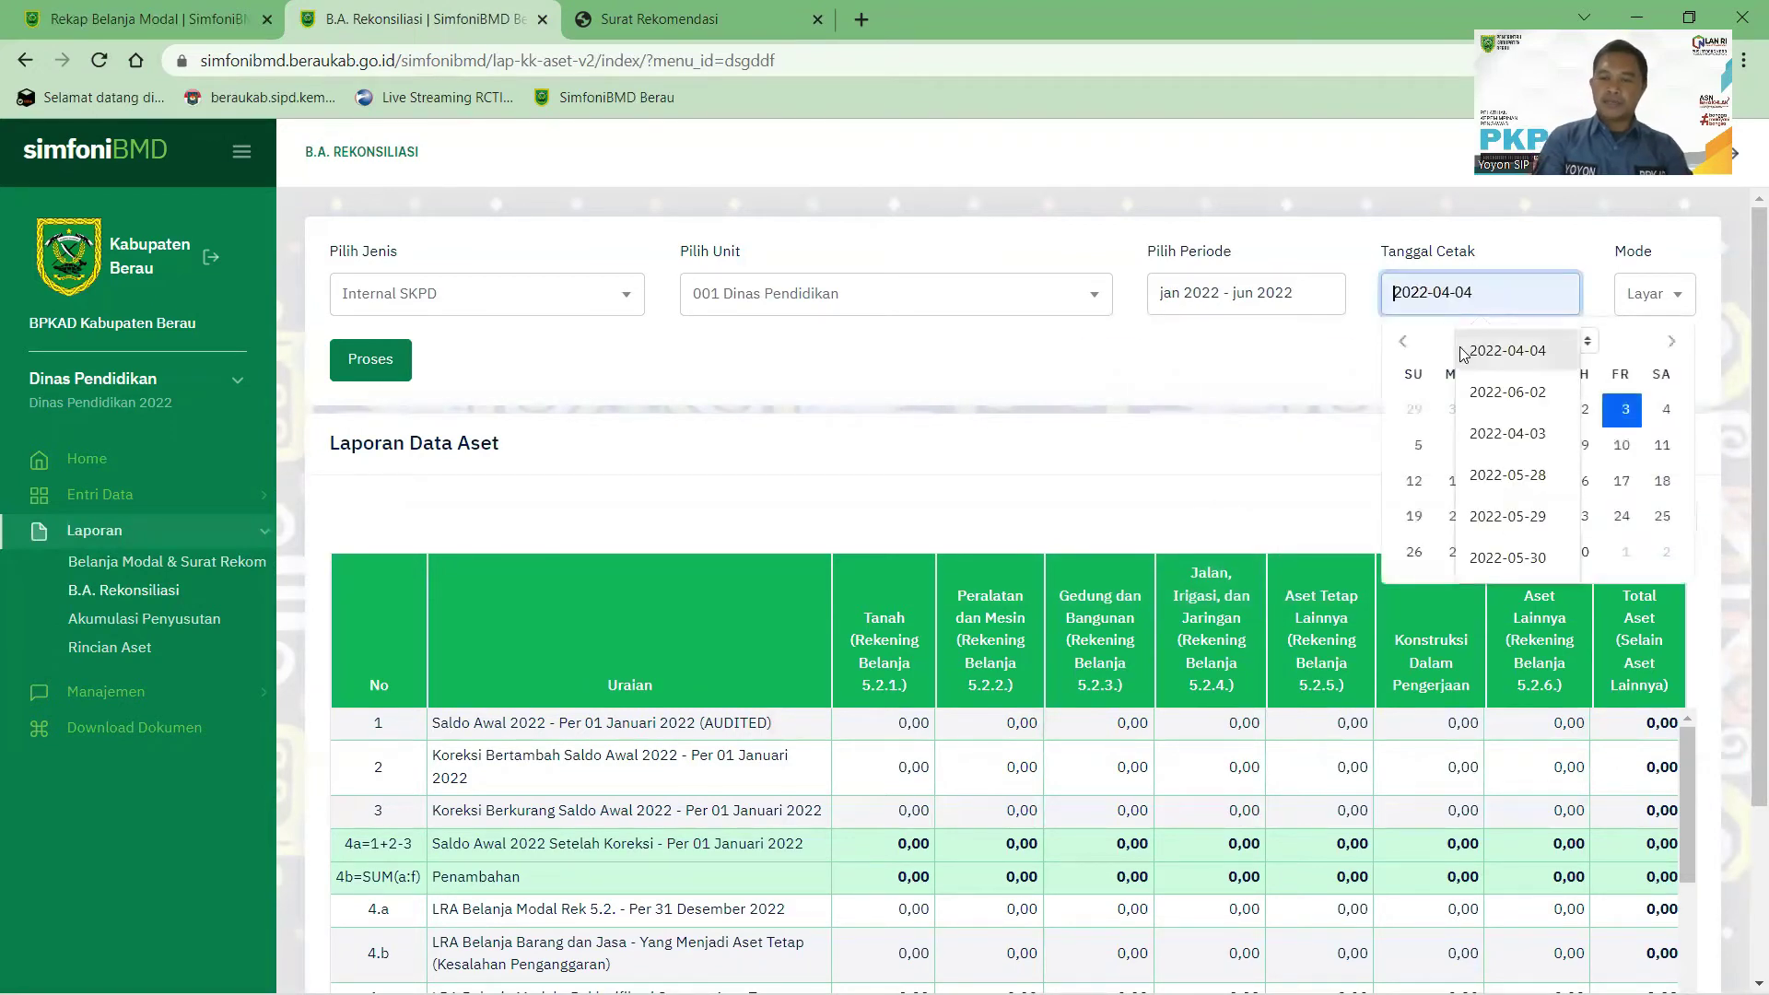
left_click(1626, 412)
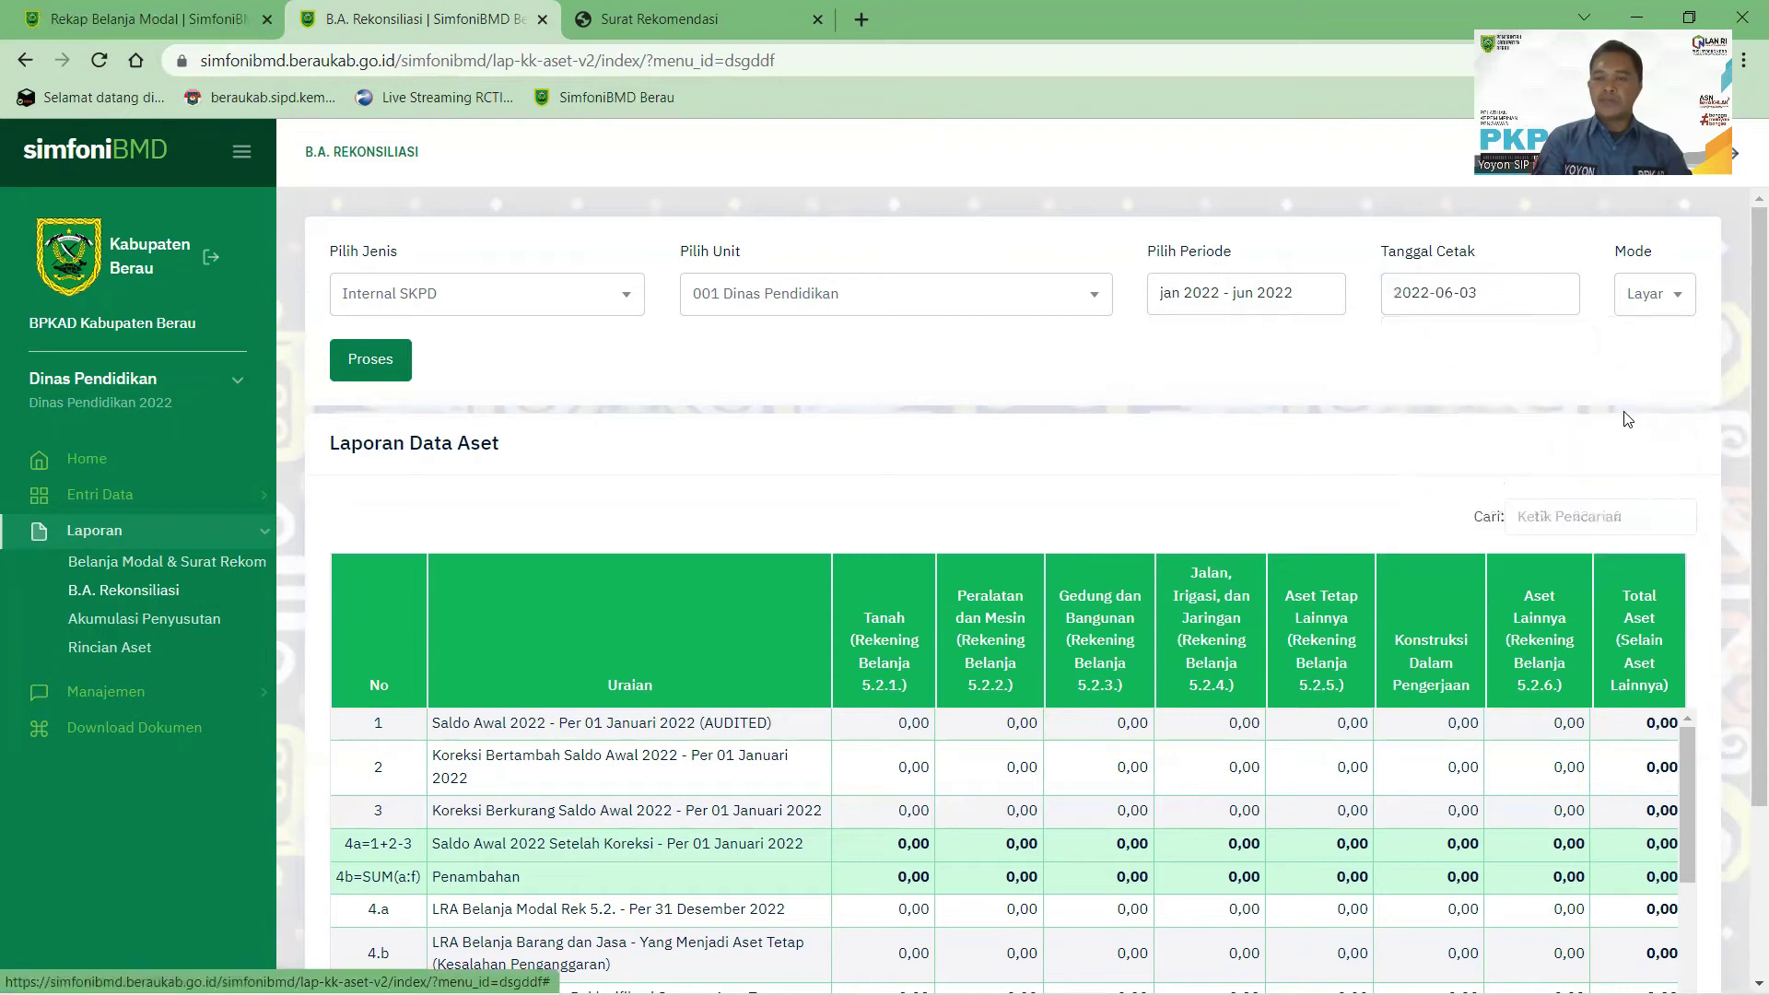
left_click(1679, 302)
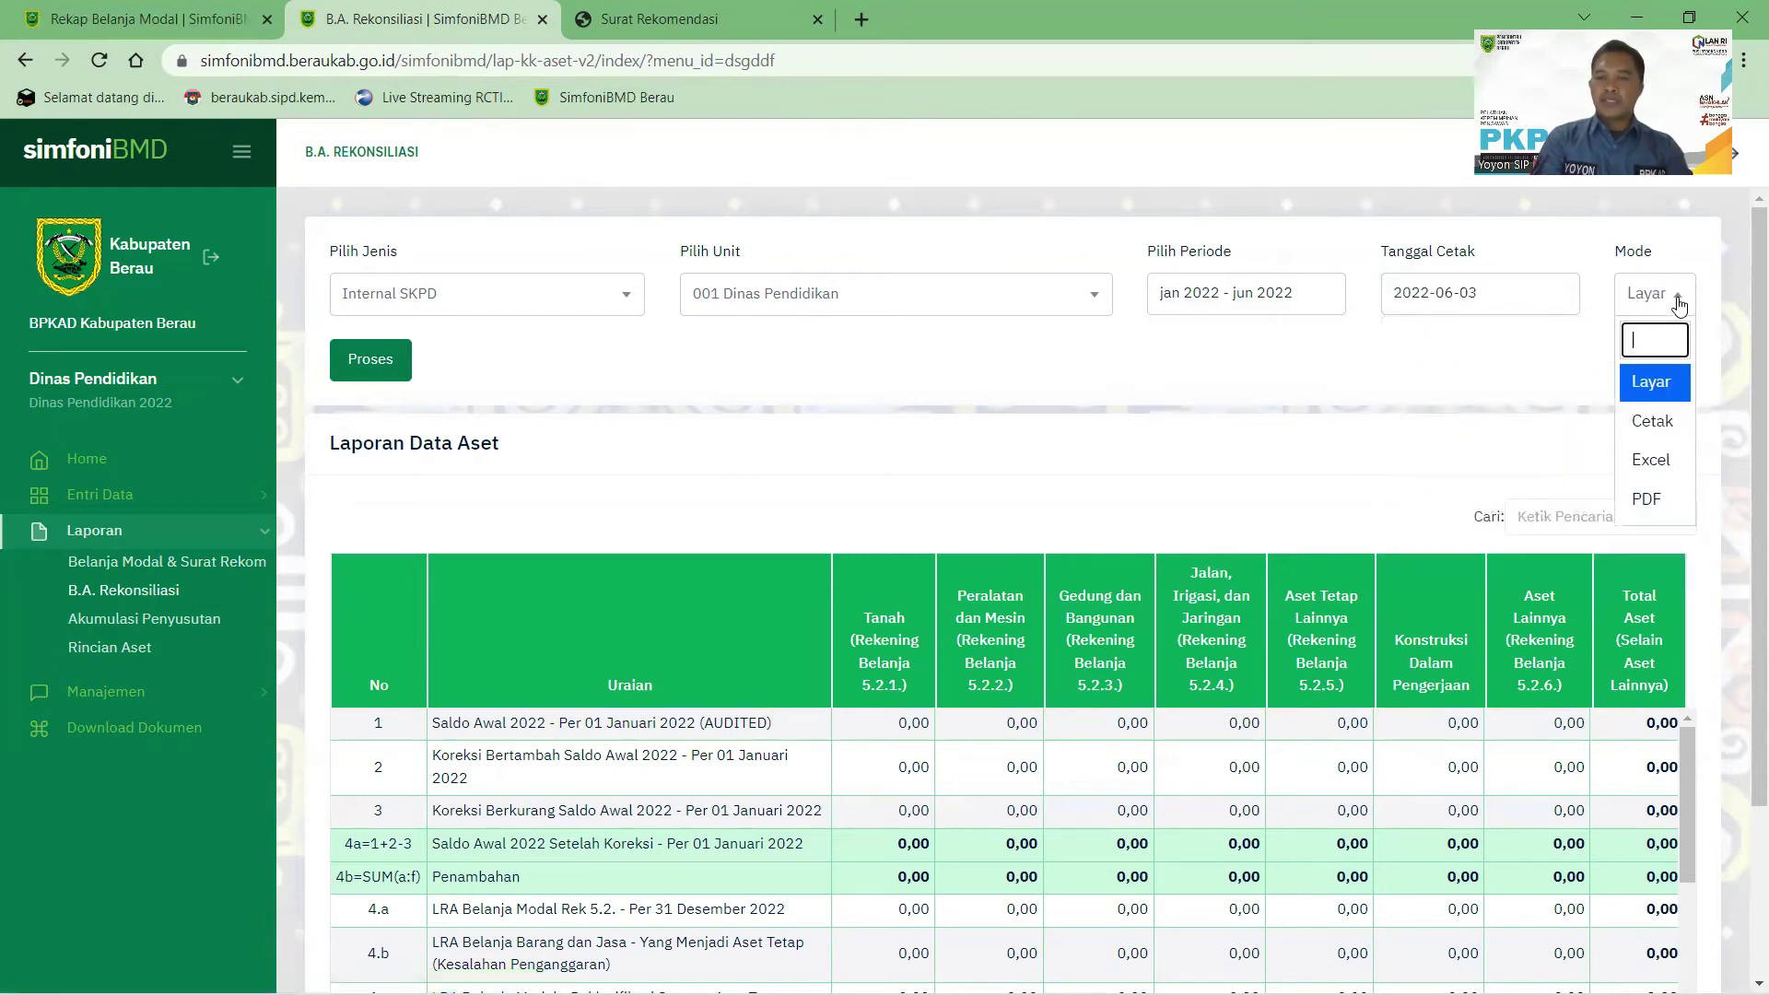
left_click(1650, 424)
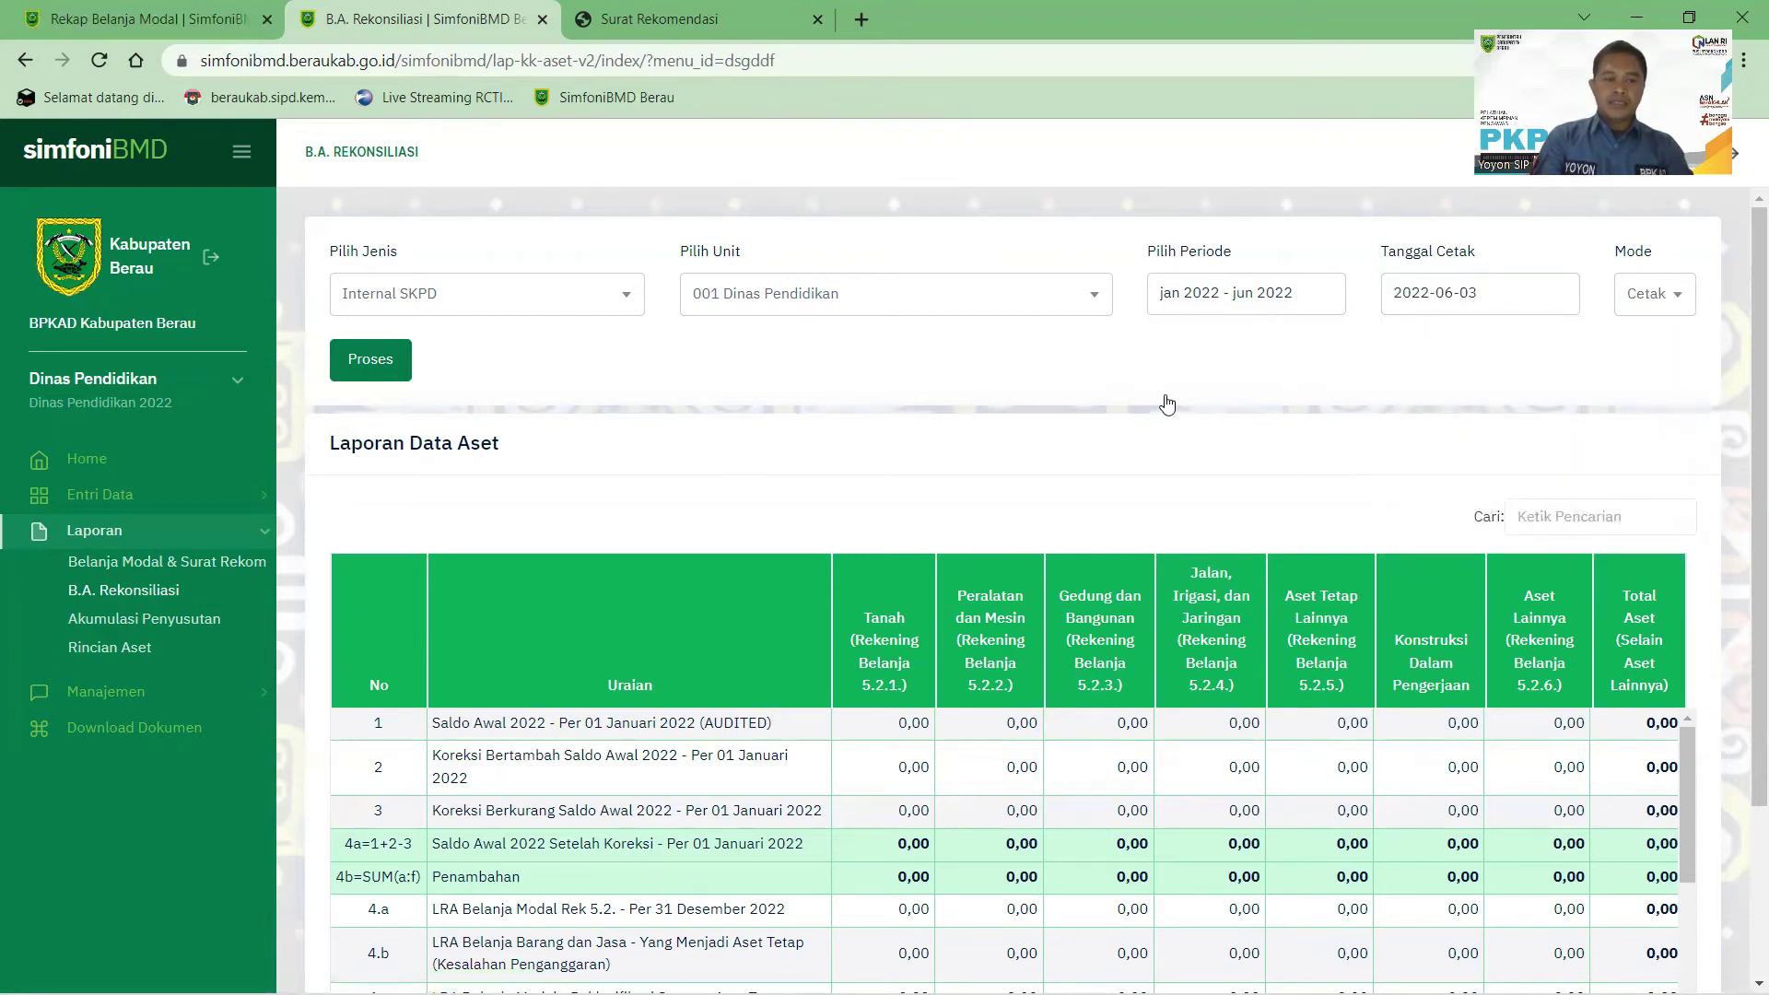
left_click(373, 362)
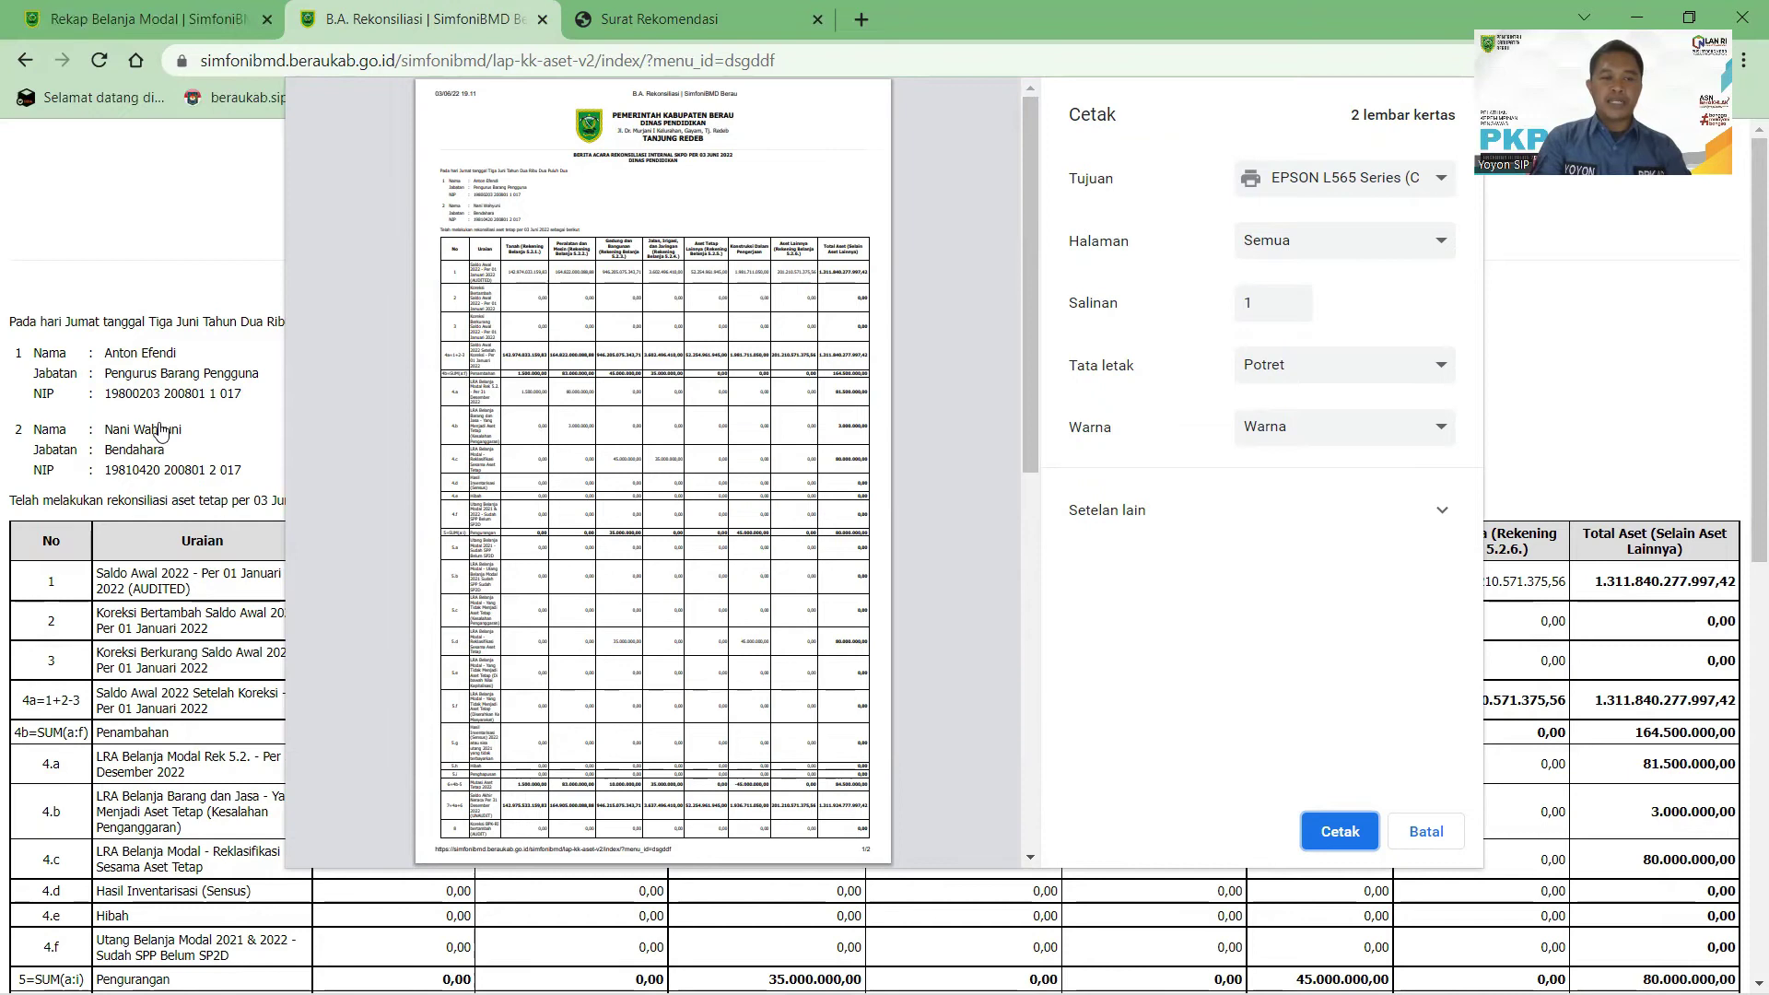
- Check the print preview of the Internal SKPD report, cancel printing, and read the report from its heading to the signatures
left_click_drag(1028, 223, 1025, 406)
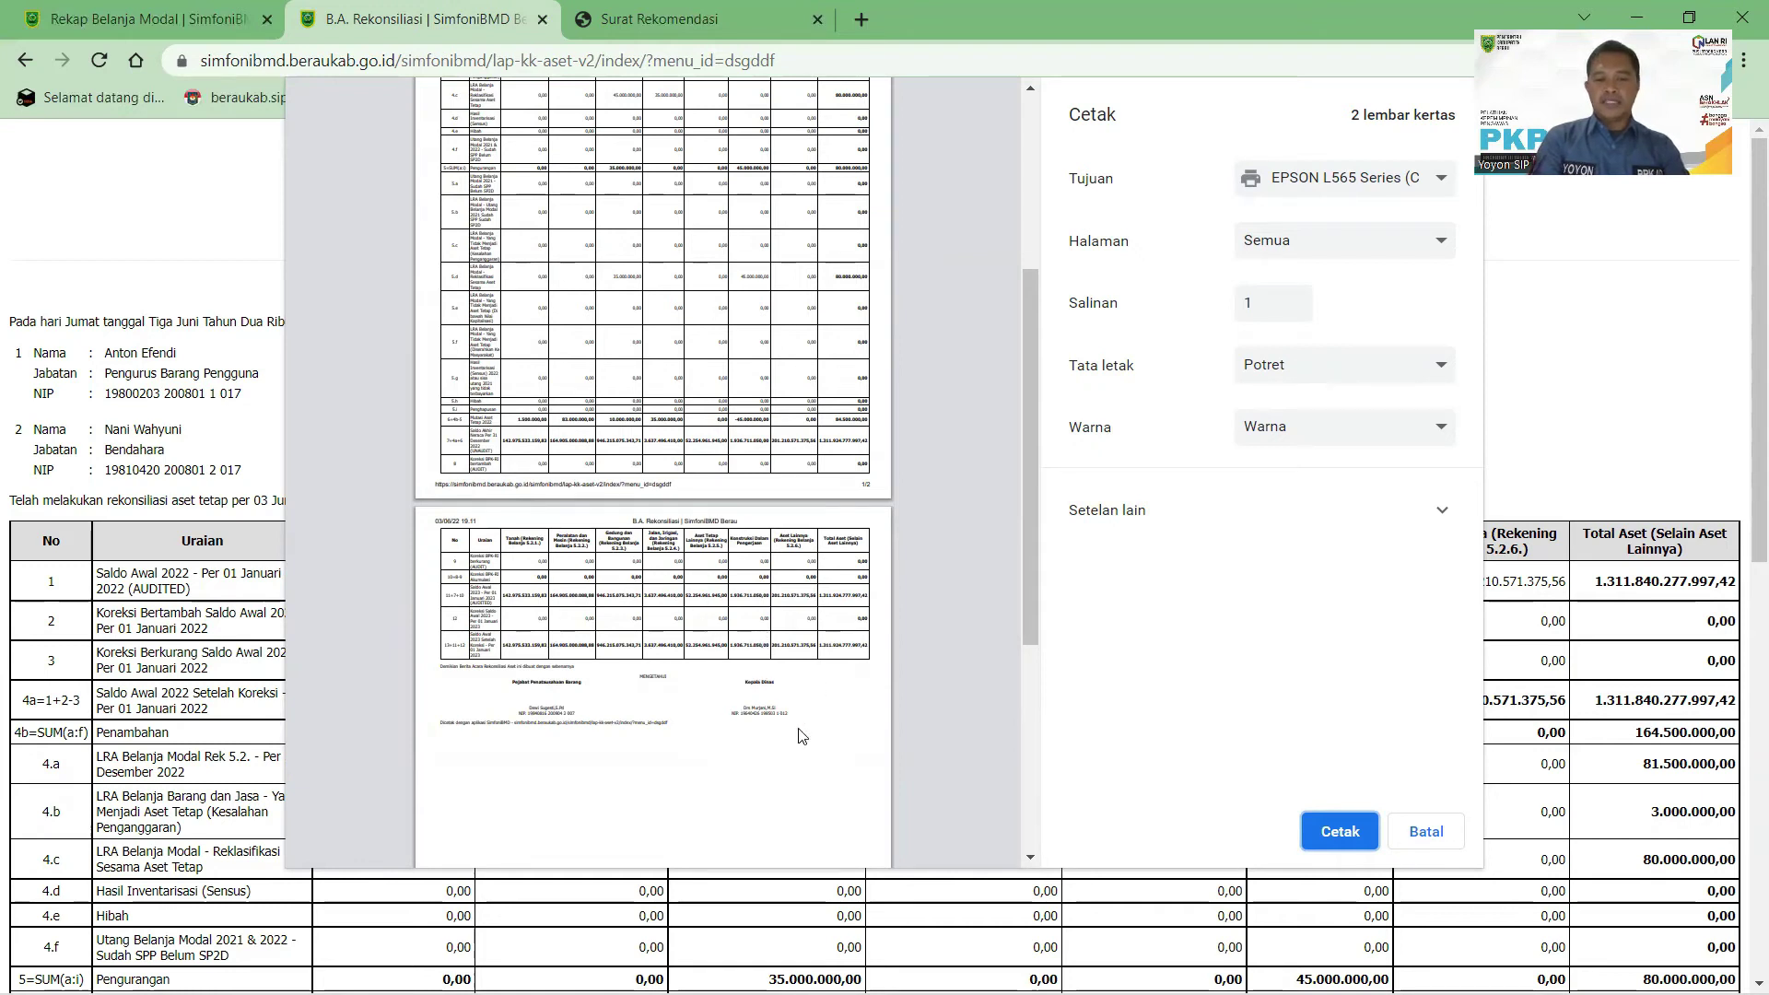
left_click(1428, 832)
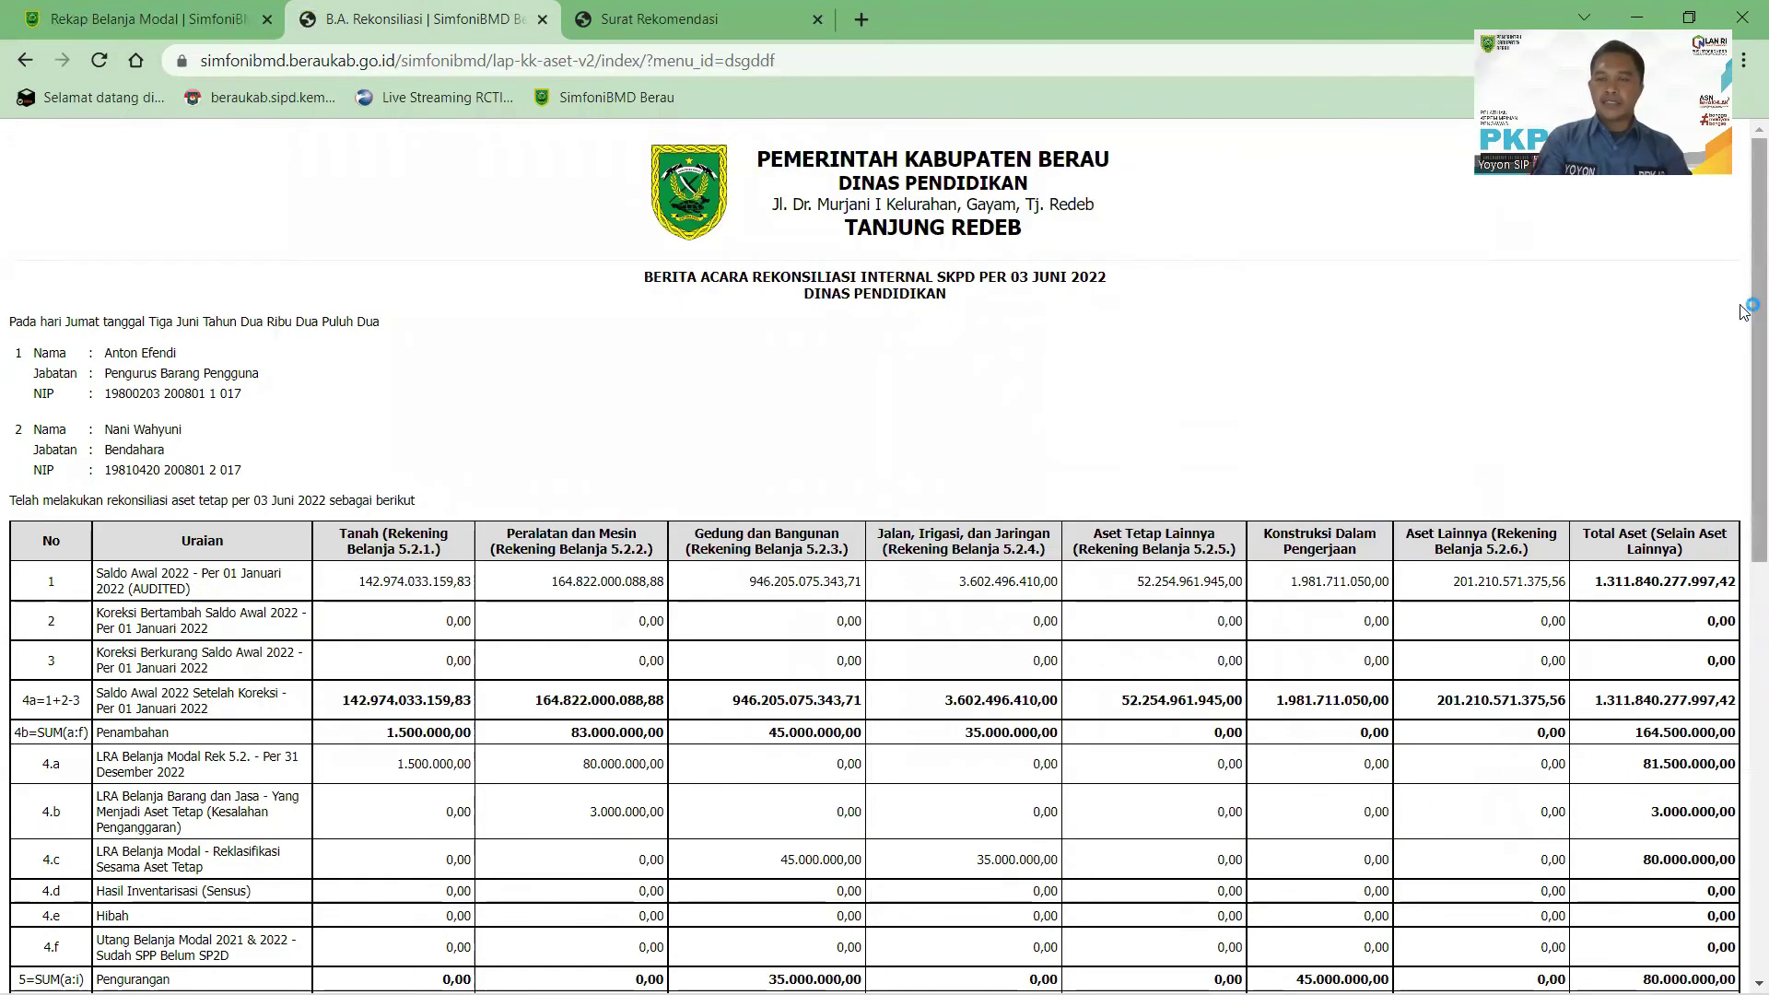
scroll(1744, 332, "down", 1)
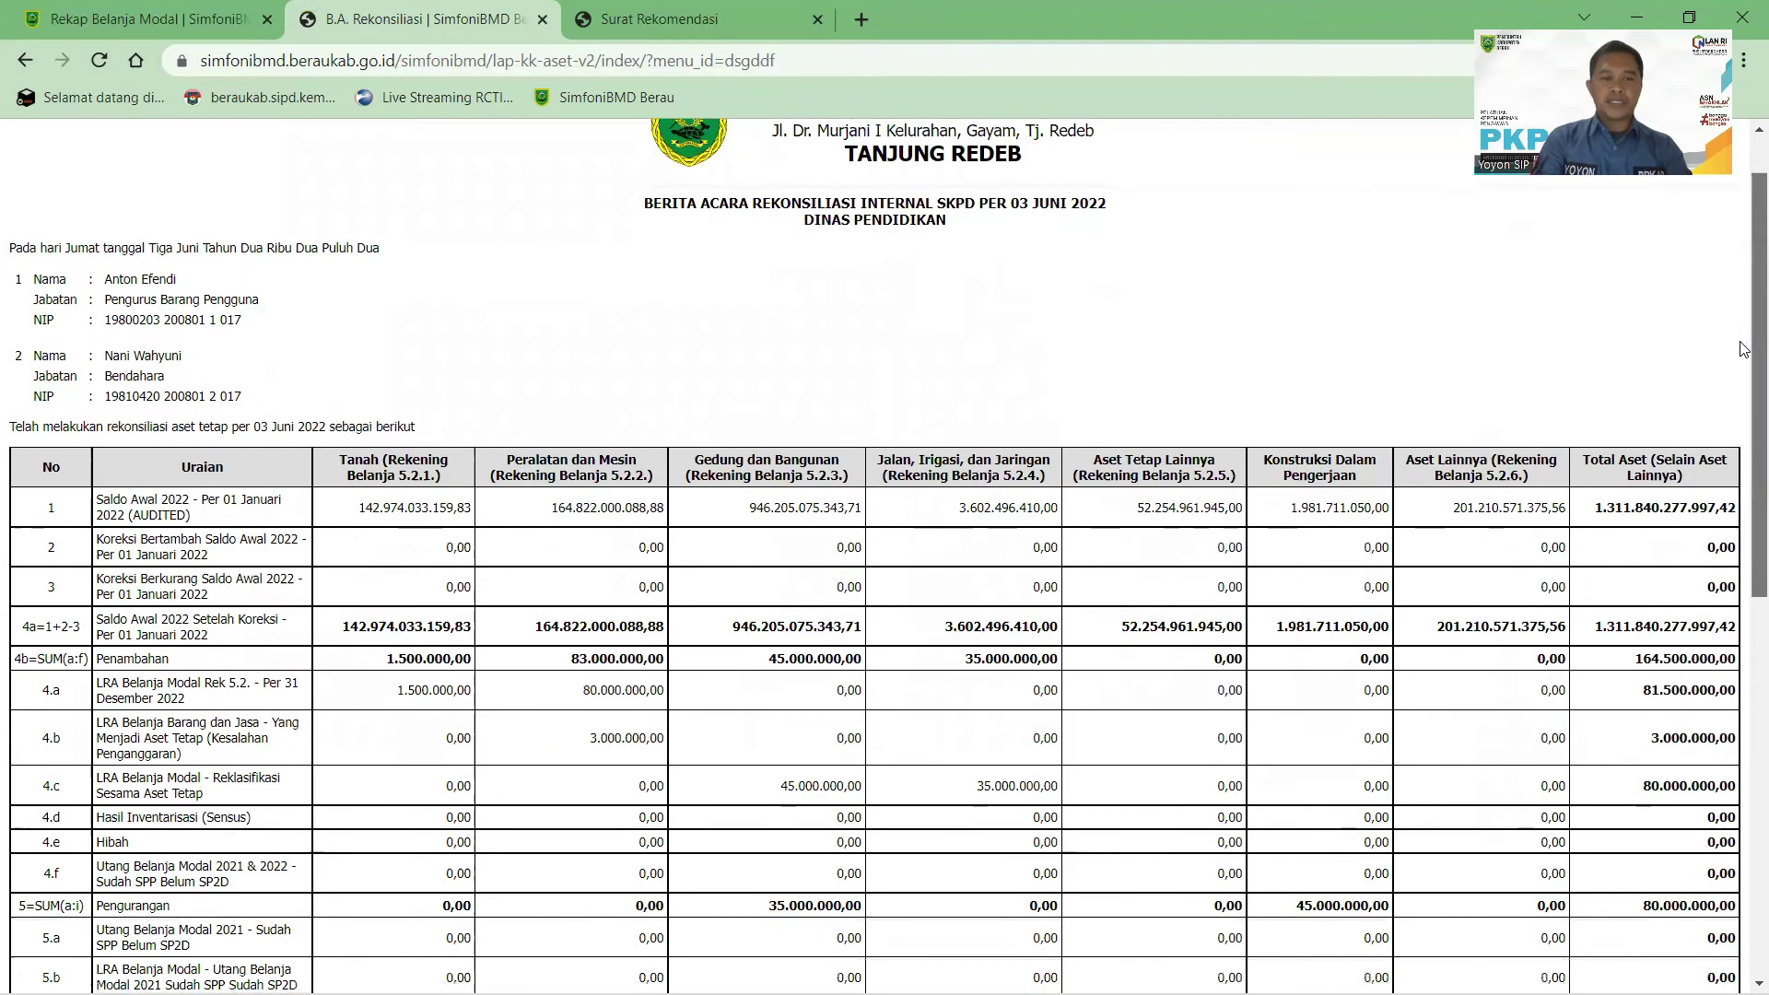
scroll(1744, 341, "up", 1)
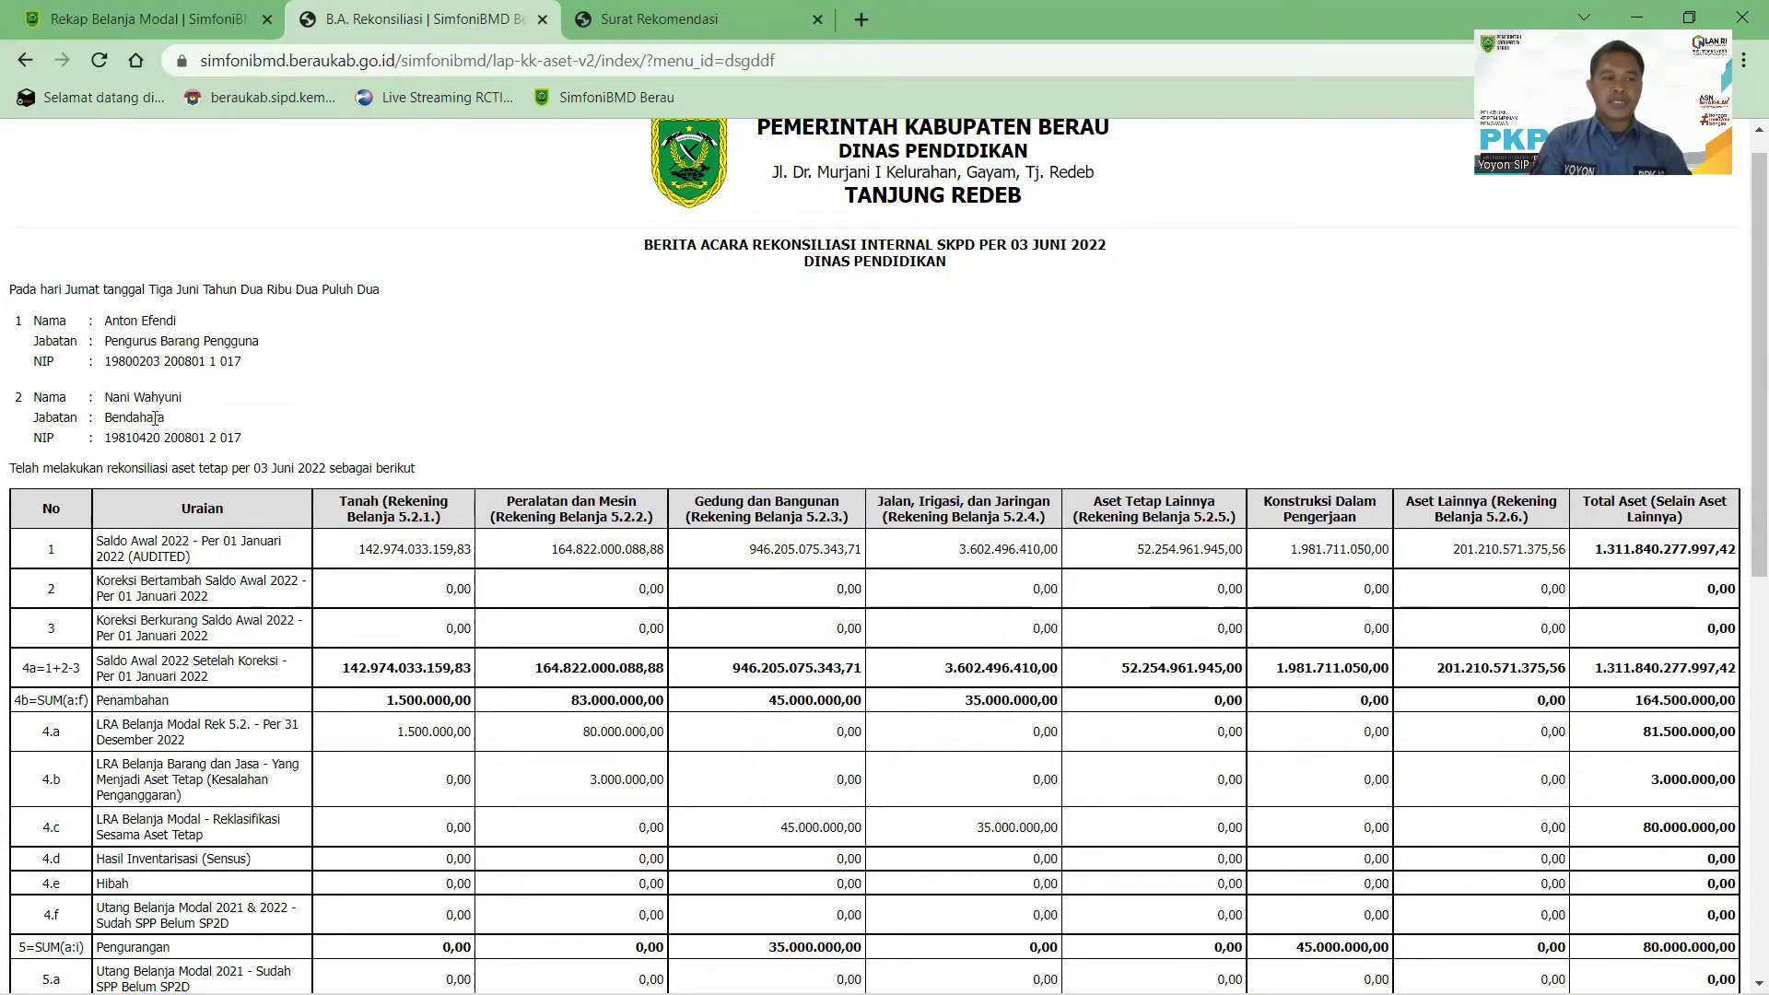
scroll(1531, 250, "down", 9)
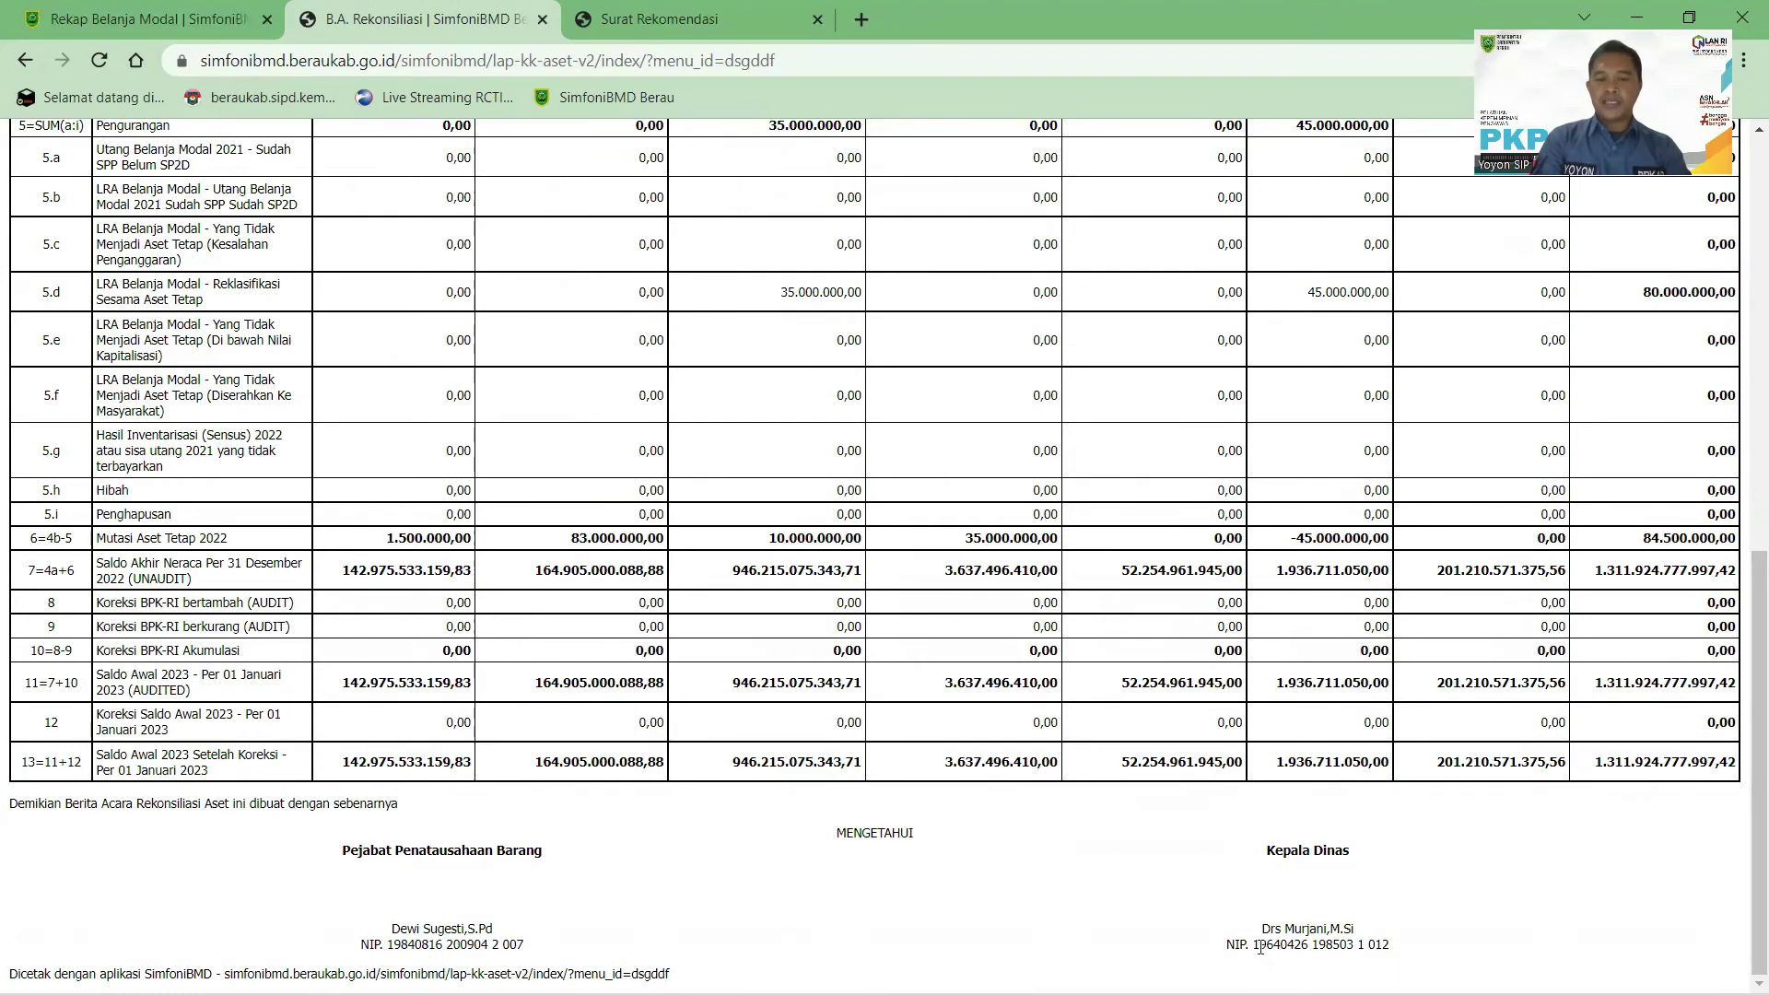
scroll(284, 311, "up", 9)
scroll(284, 311, "down", 10)
- Return to the B.A. Rekonsiliasi form and choose SKPD dengan BPKAD as the Jenis
left_click(22, 61)
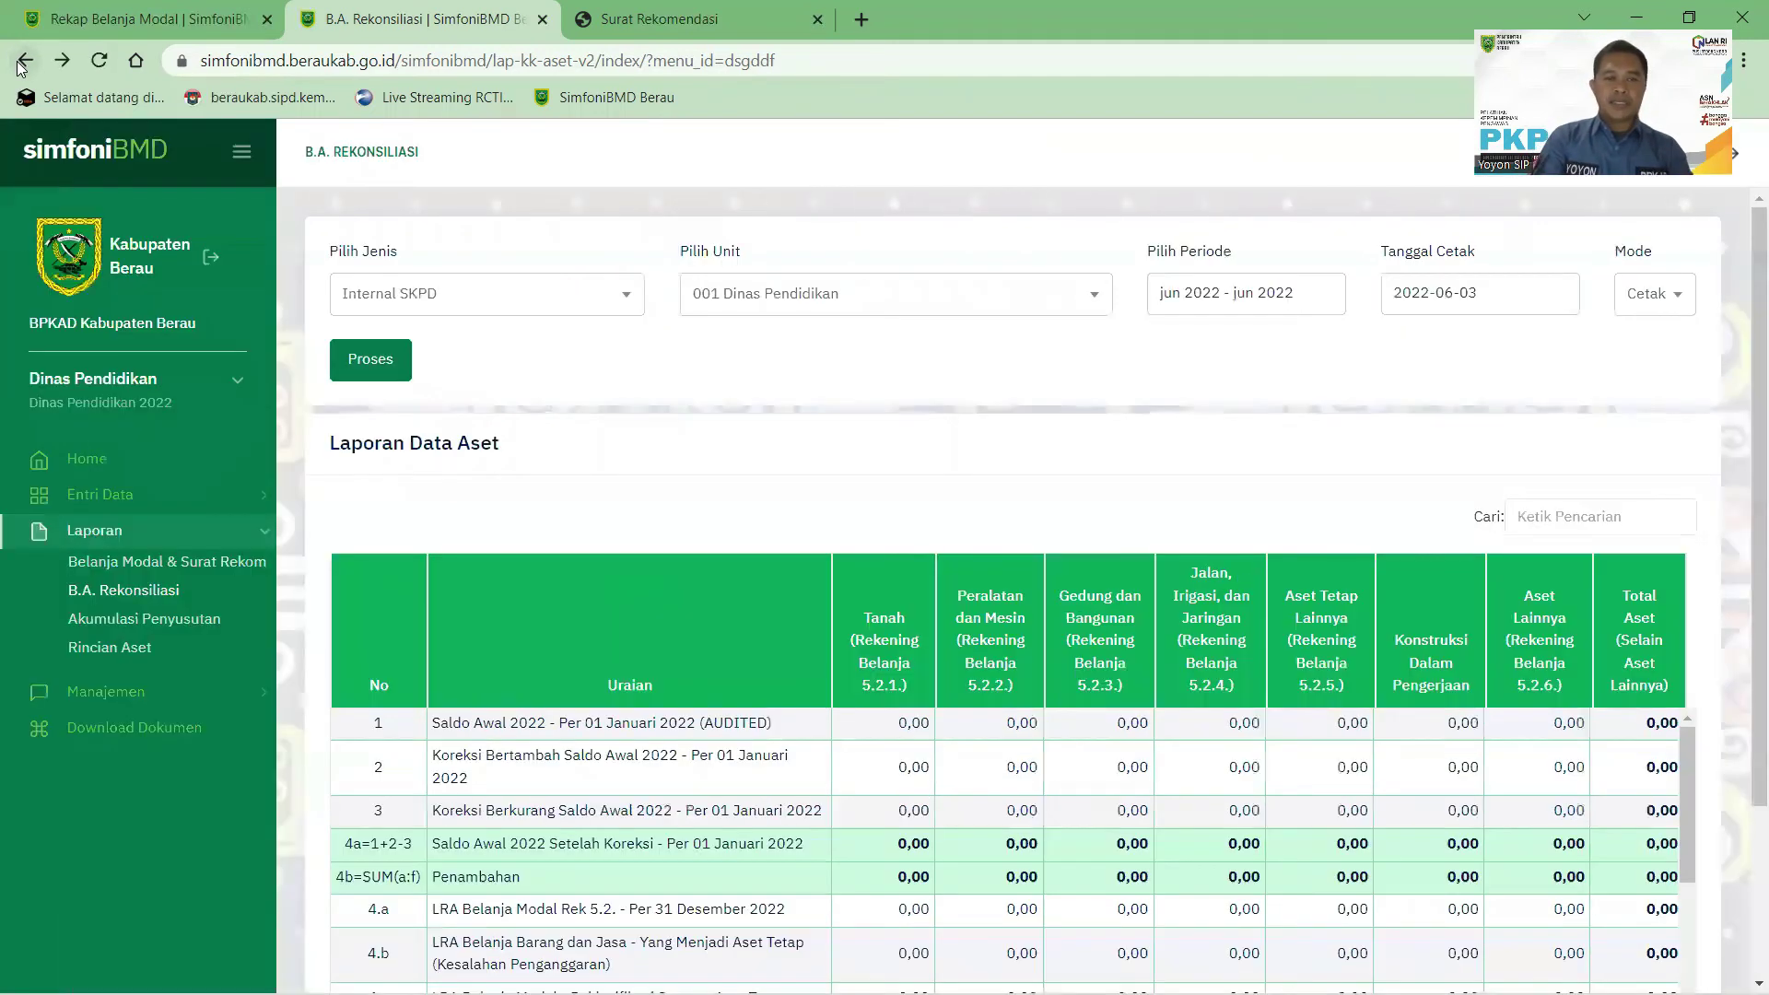
left_click(629, 304)
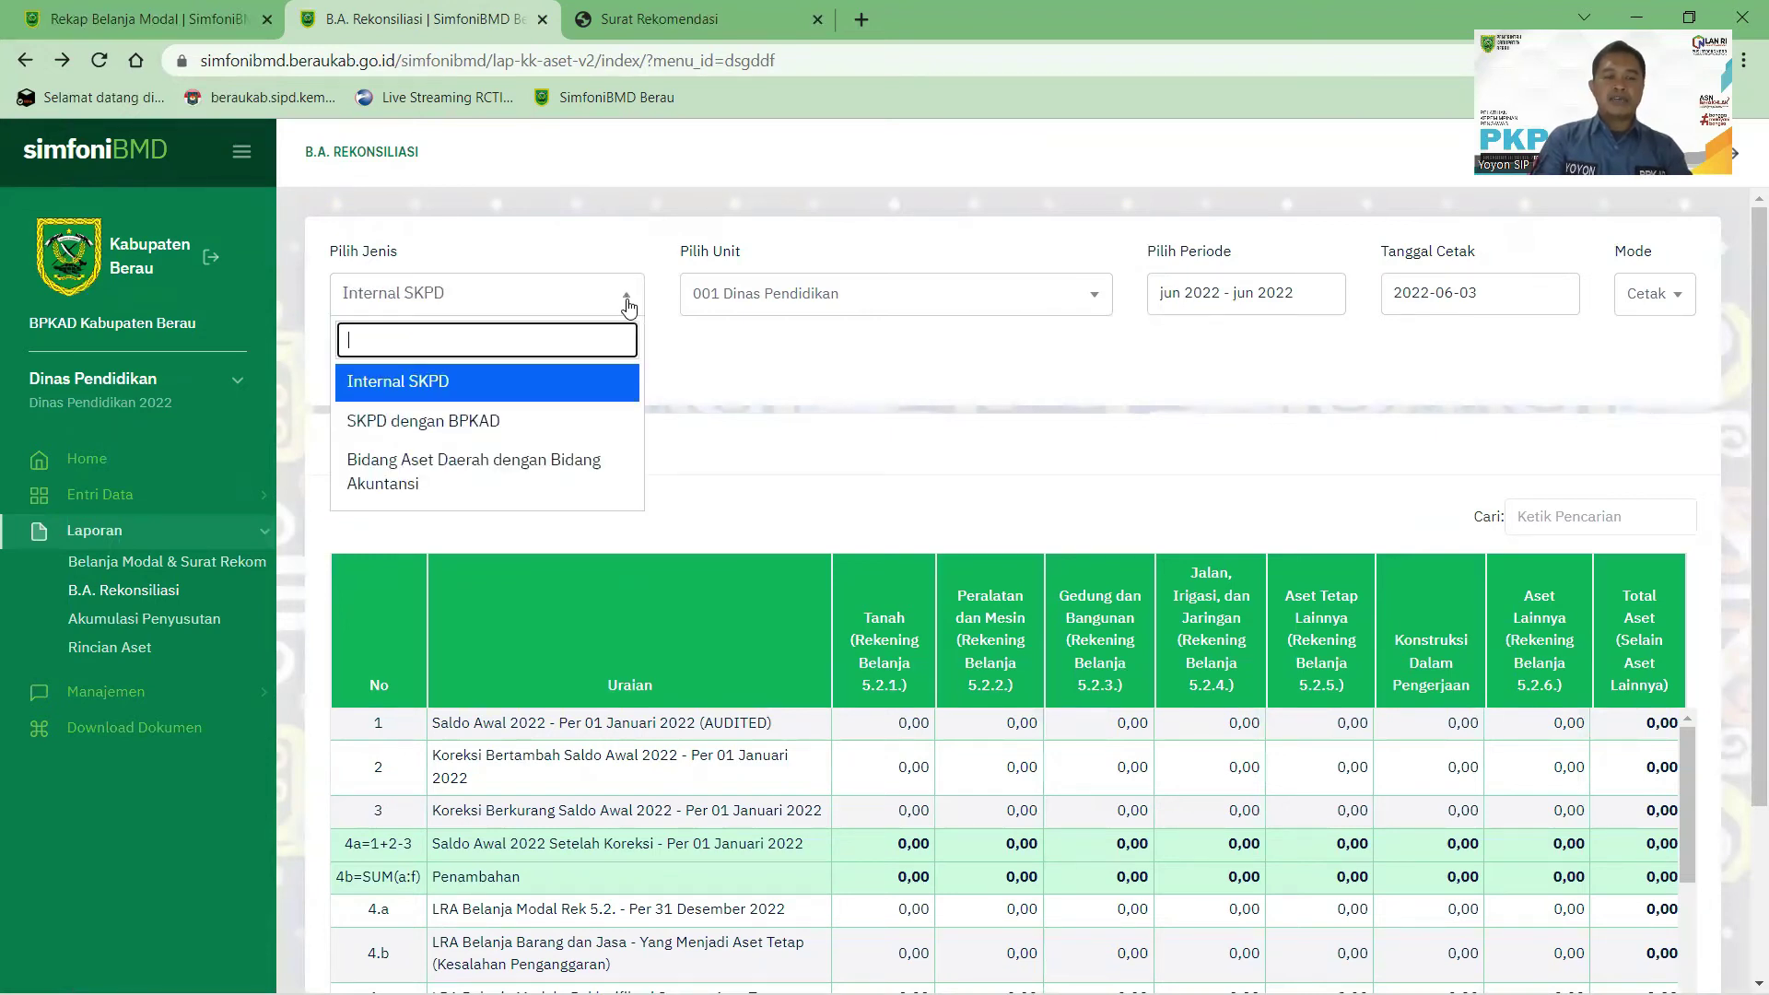
left_click(471, 425)
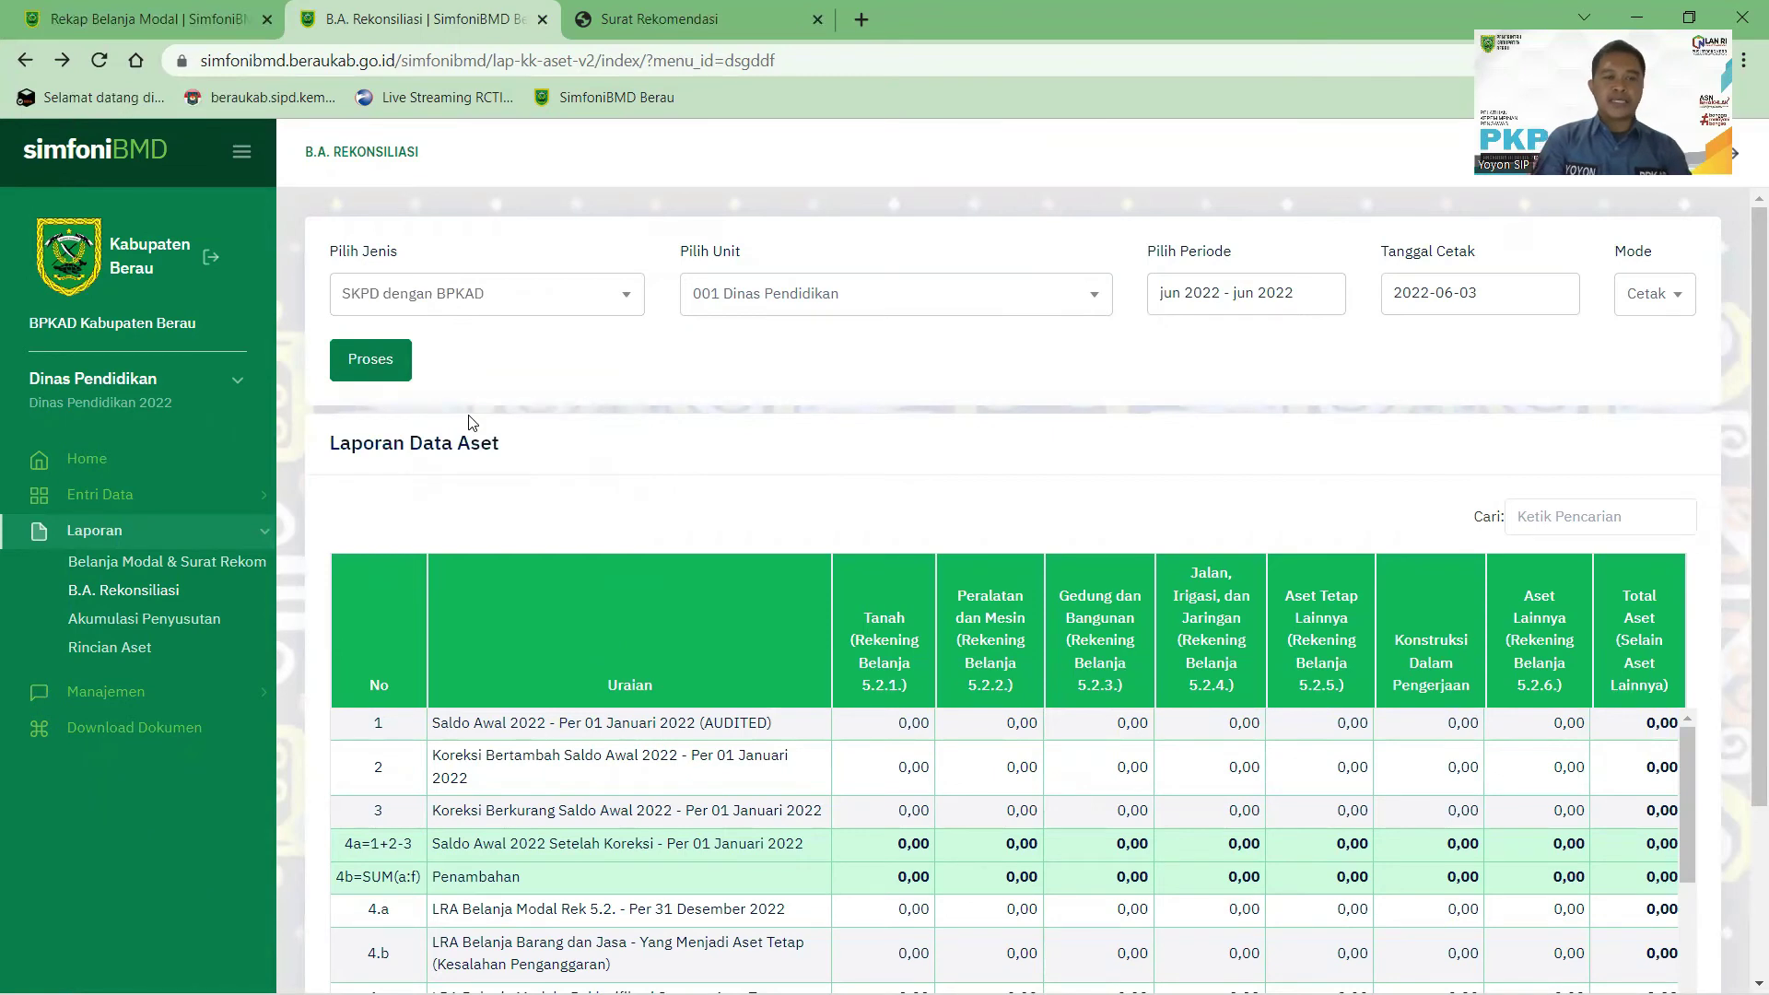
- Set the Periode to jan 2022 - jun 2022 and generate the printable SKPD dengan BPKAD reconciliation report
left_click(1269, 295)
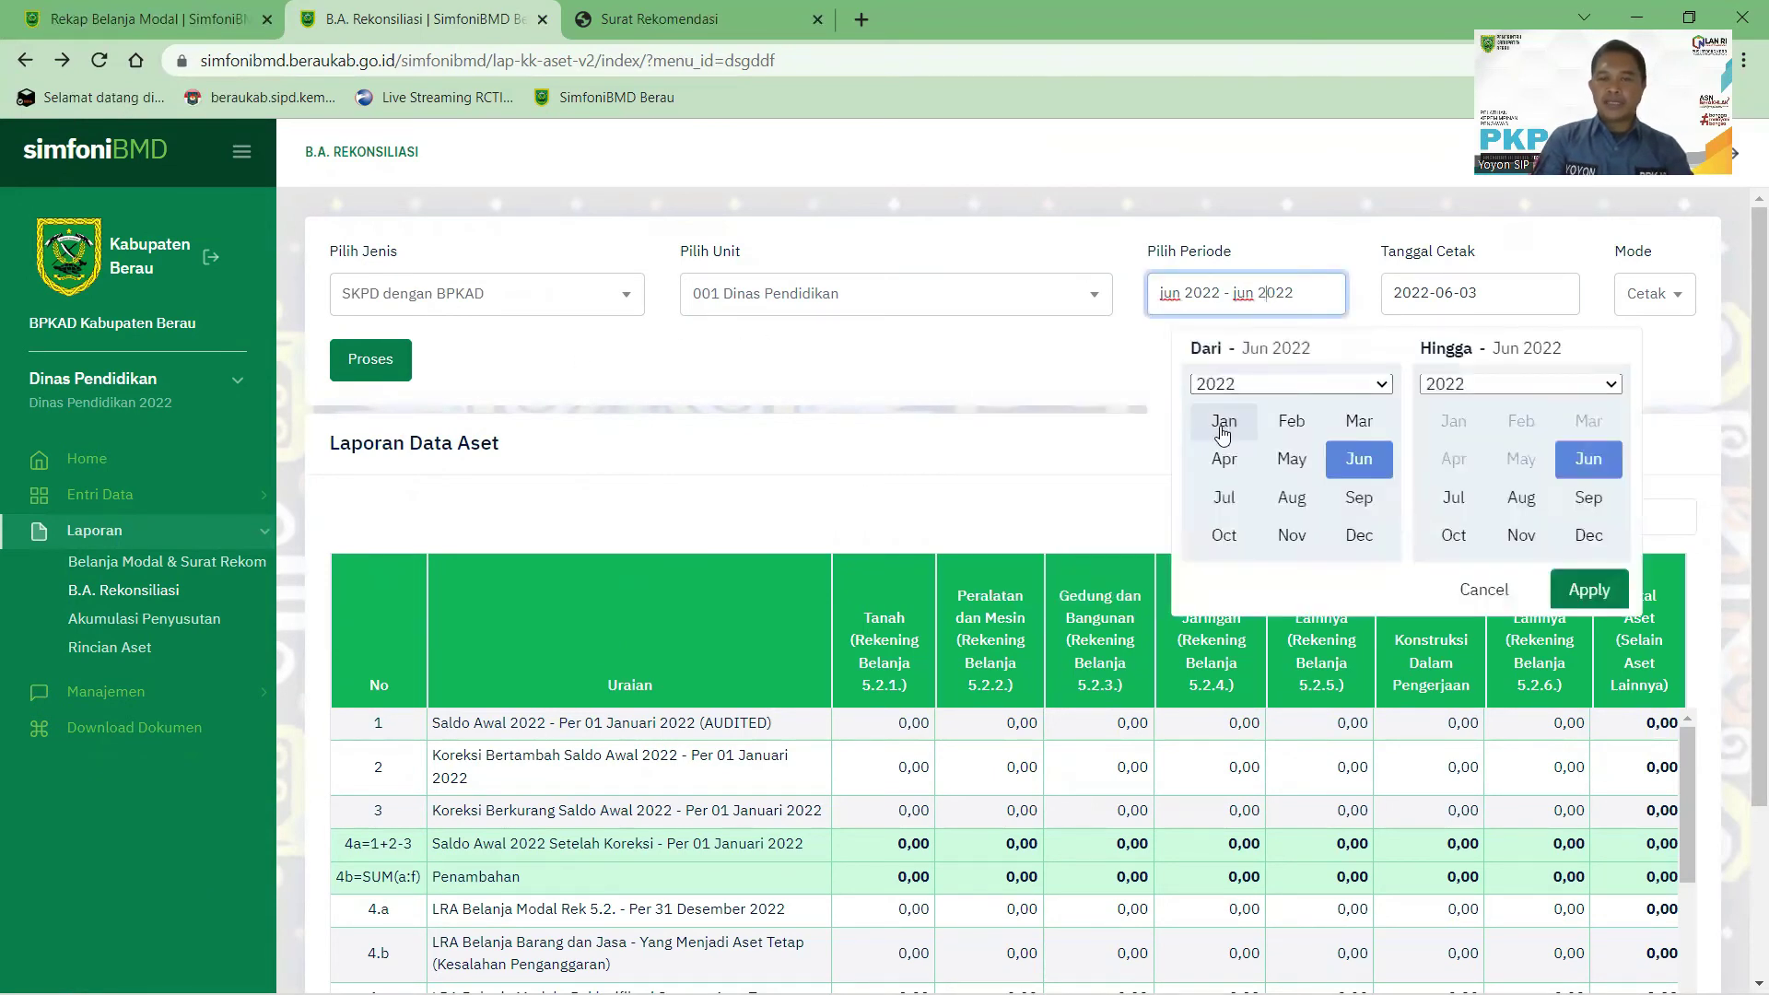
left_click(1223, 429)
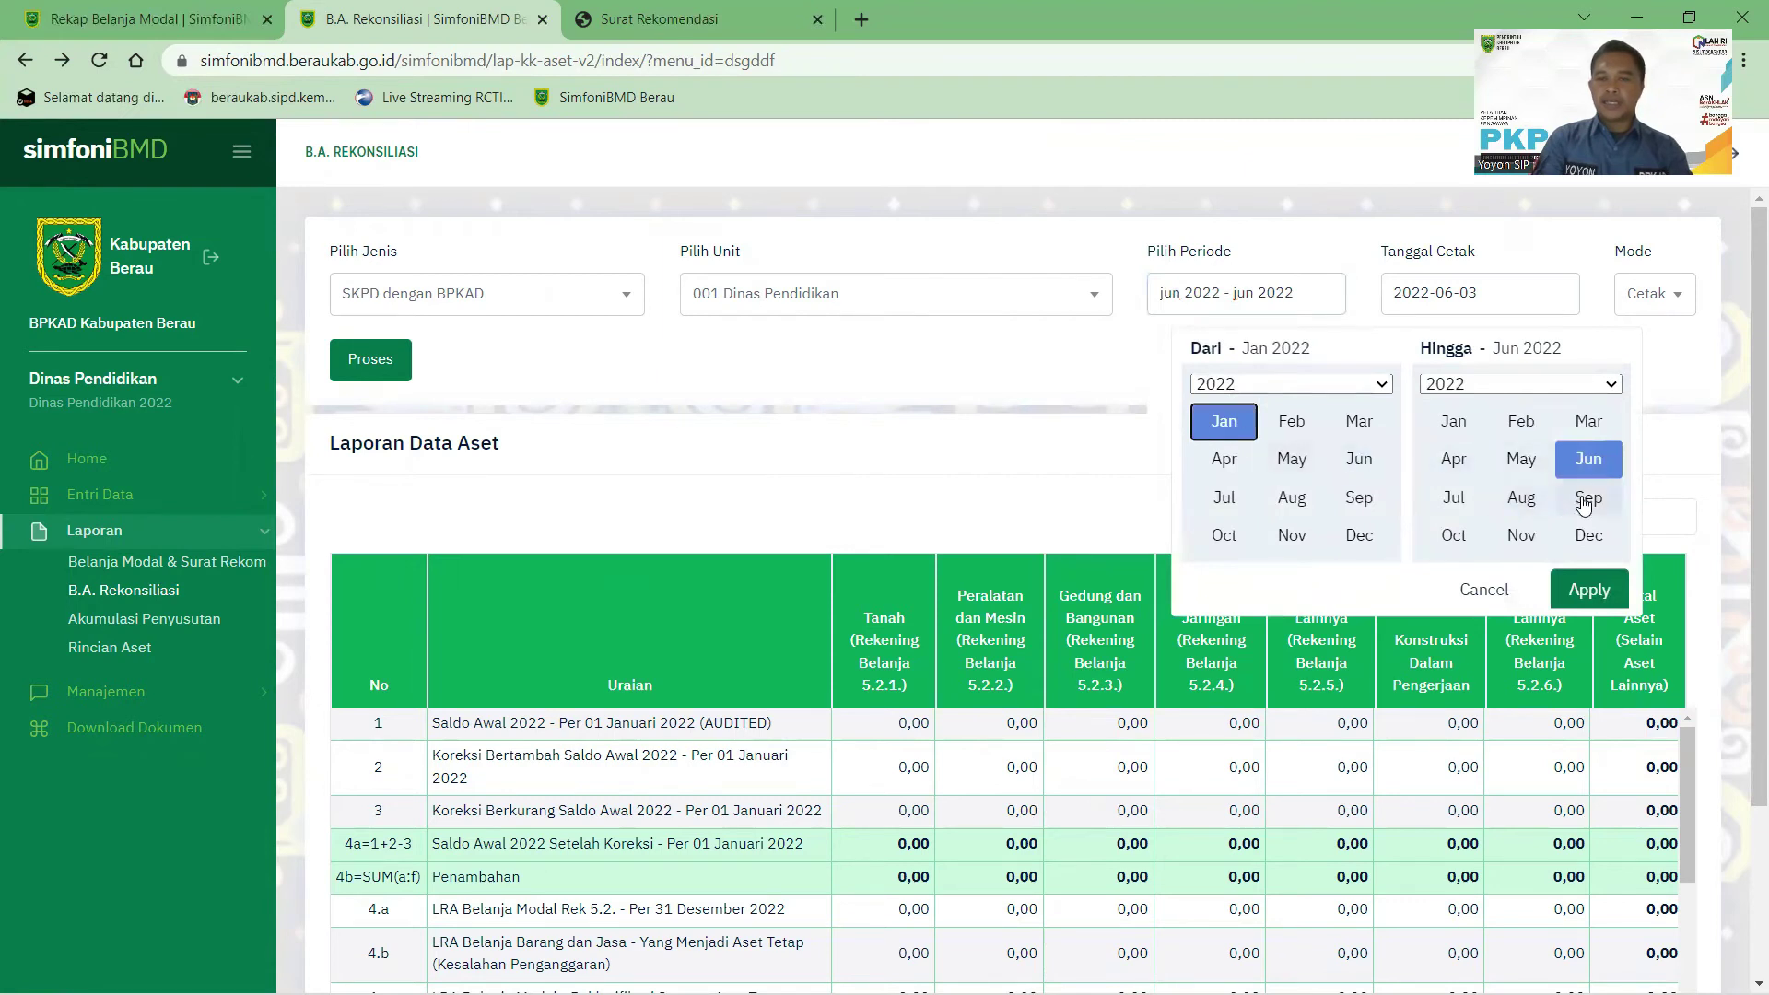
left_click(1590, 467)
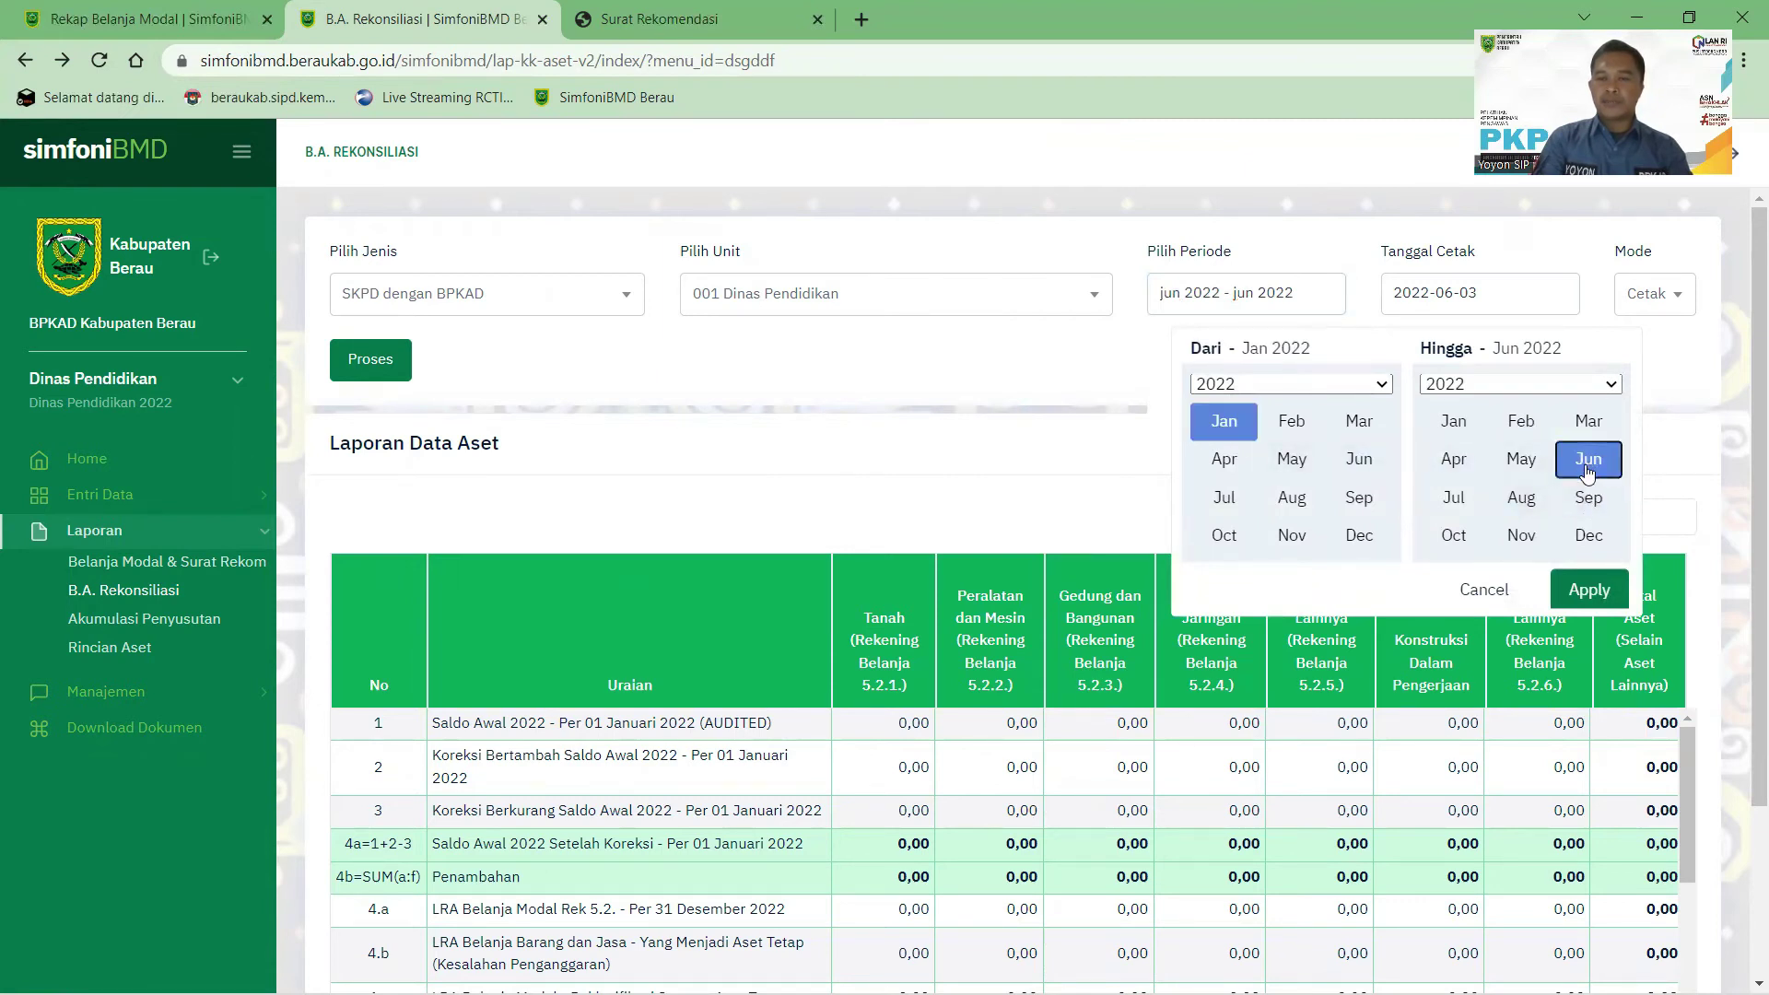
left_click(1589, 590)
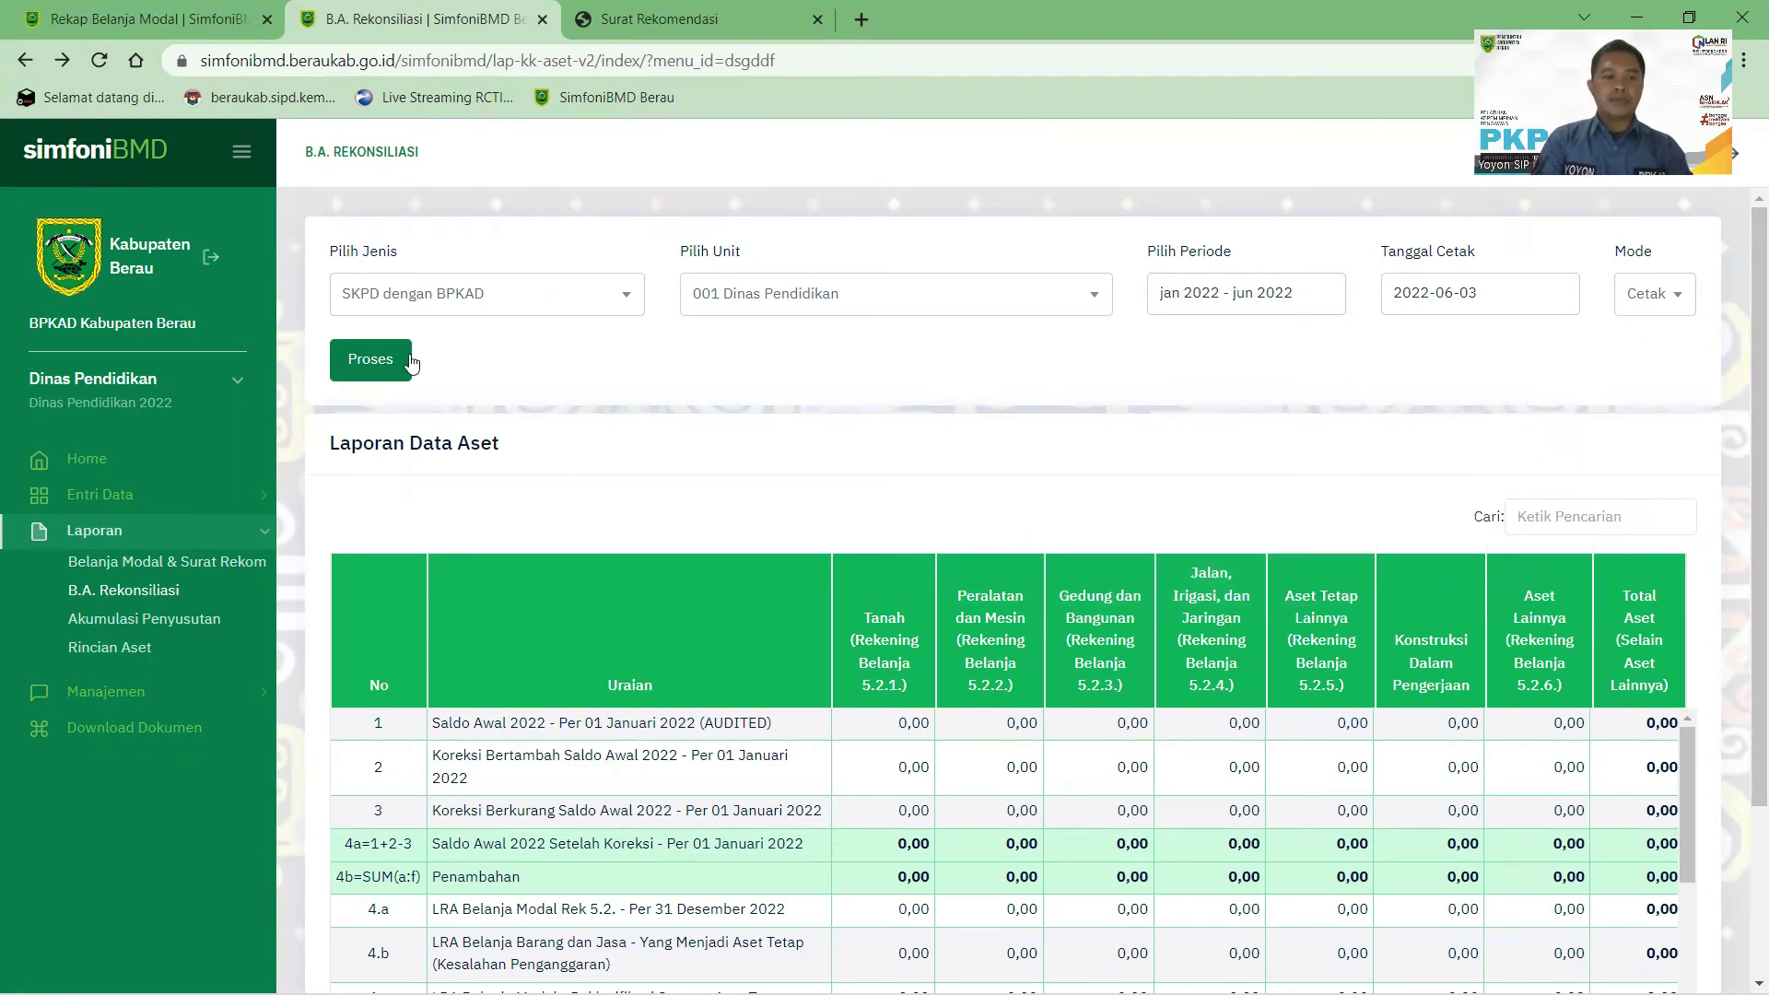
left_click(367, 363)
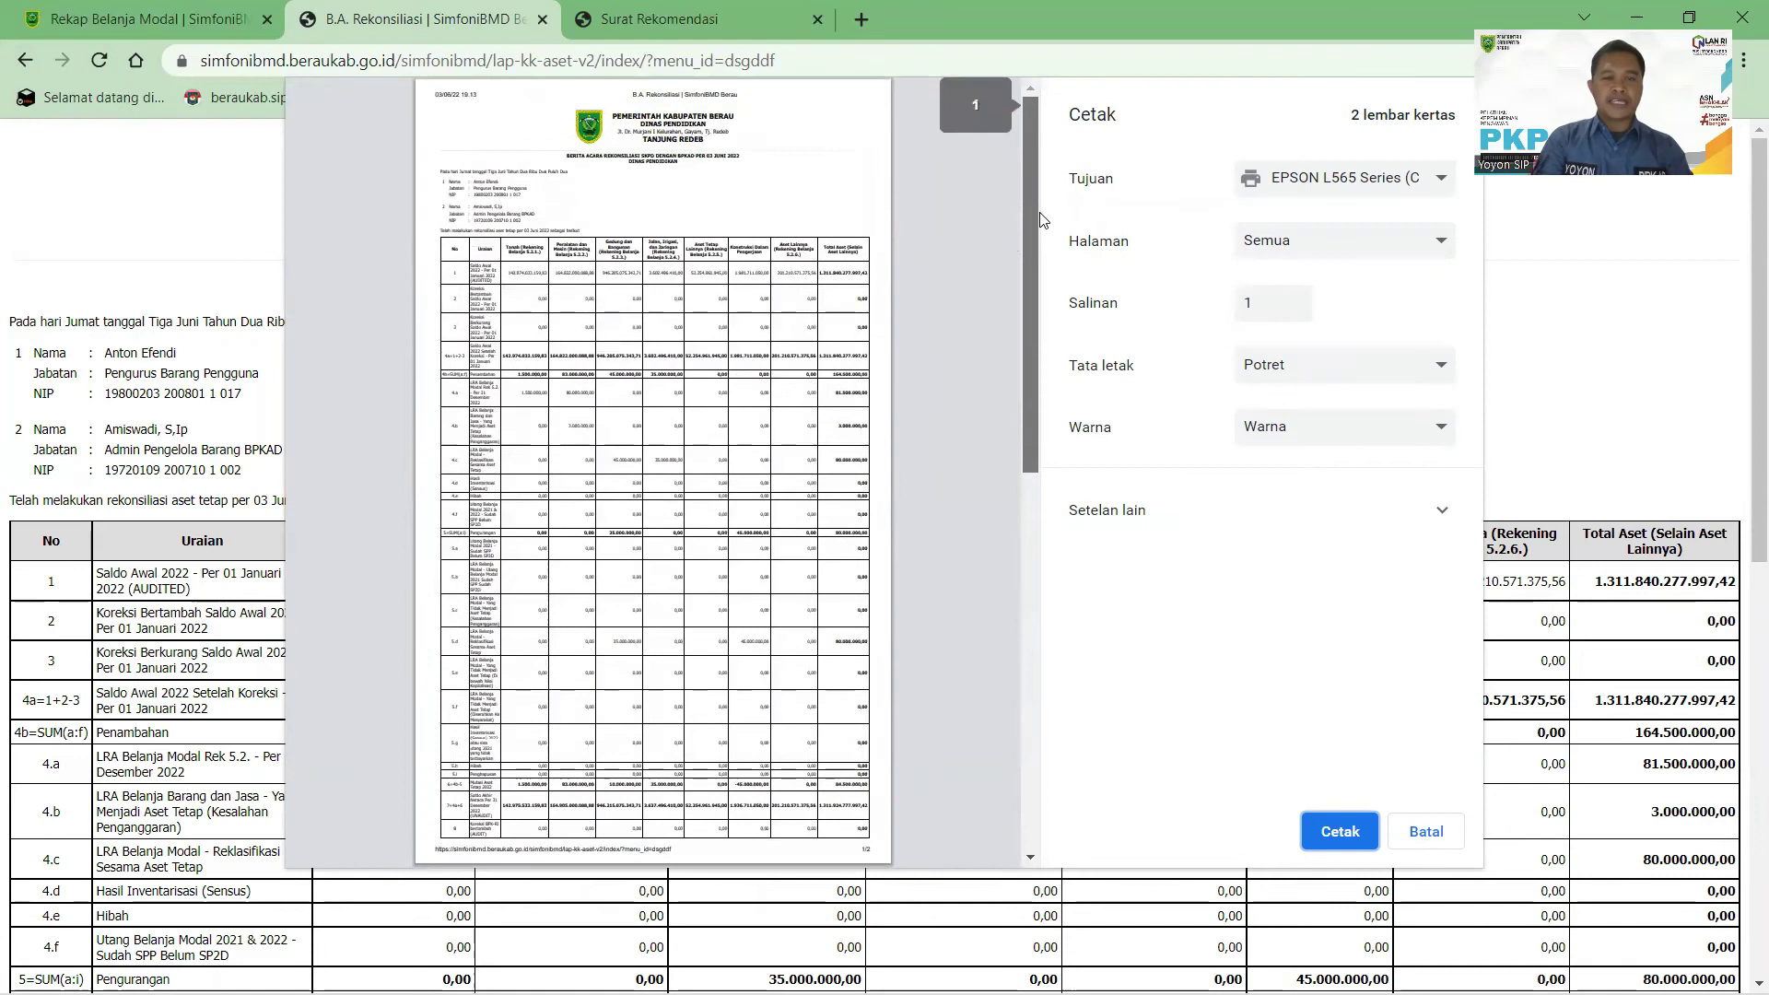
- Check the print preview of the SKPD dengan BPKAD report, cancel printing, and review its asset table and signature block
scroll(1036, 318, "down", 2)
scroll(1037, 318, "down", 4)
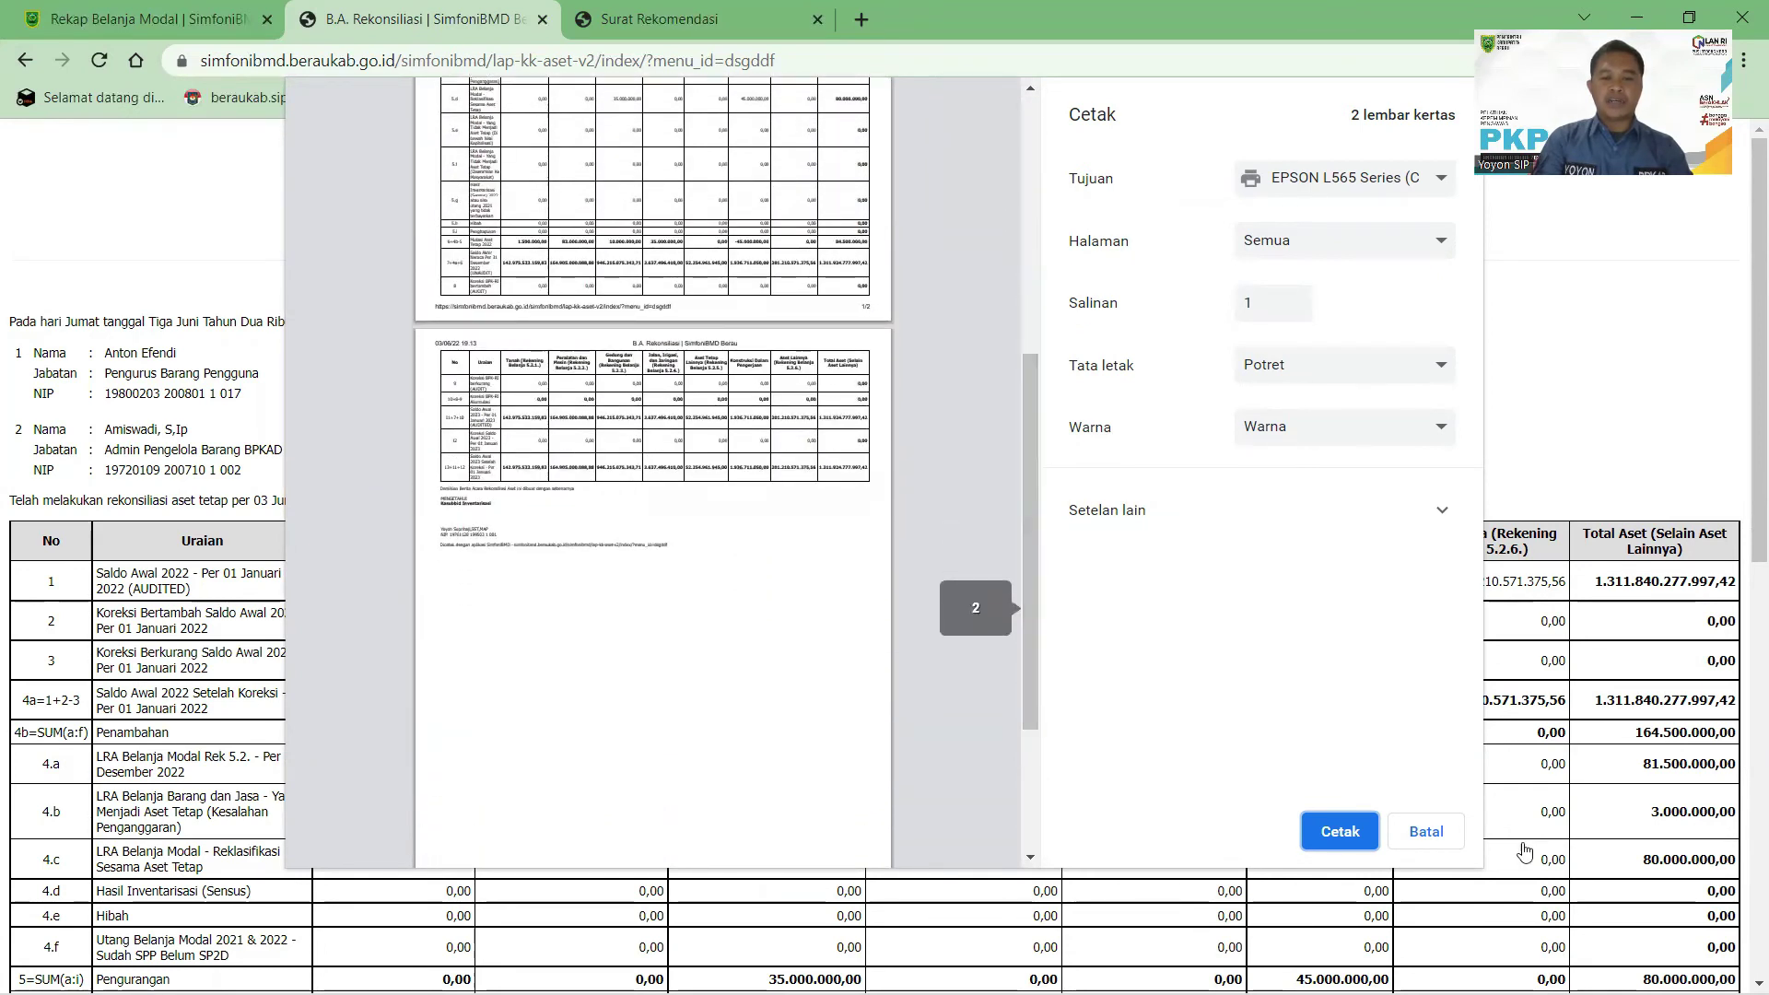
left_click(1429, 833)
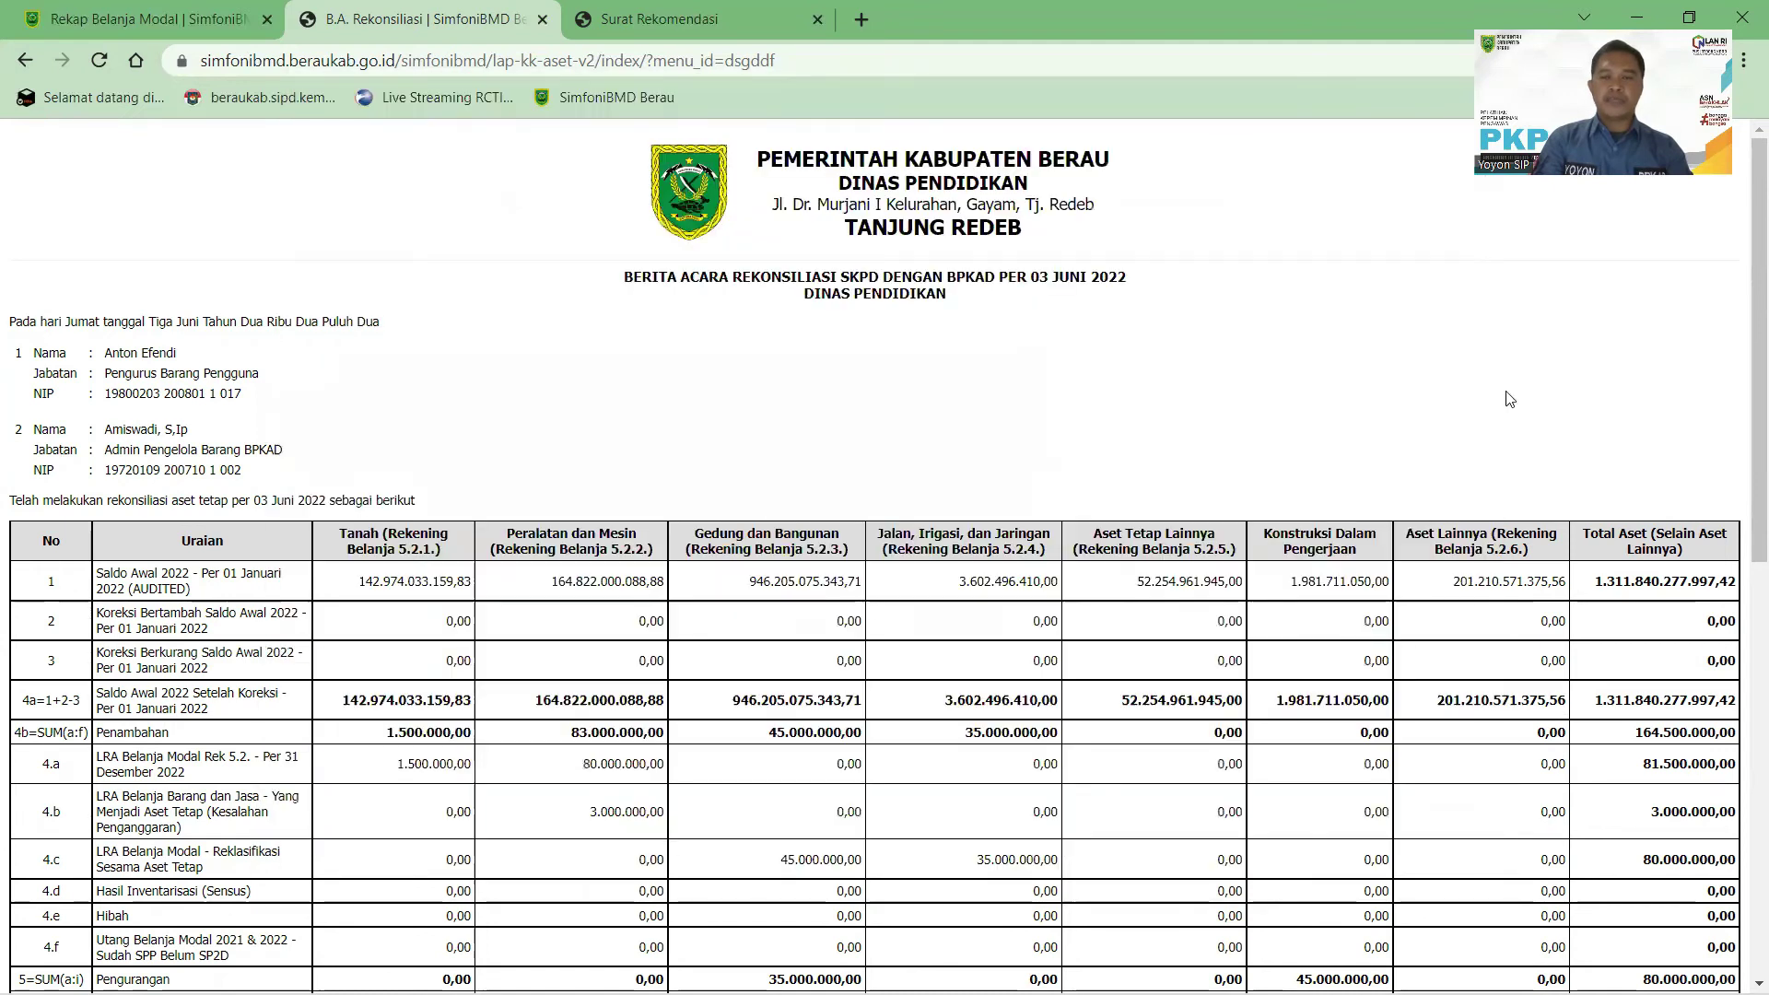
scroll(1741, 329, "down", 9)
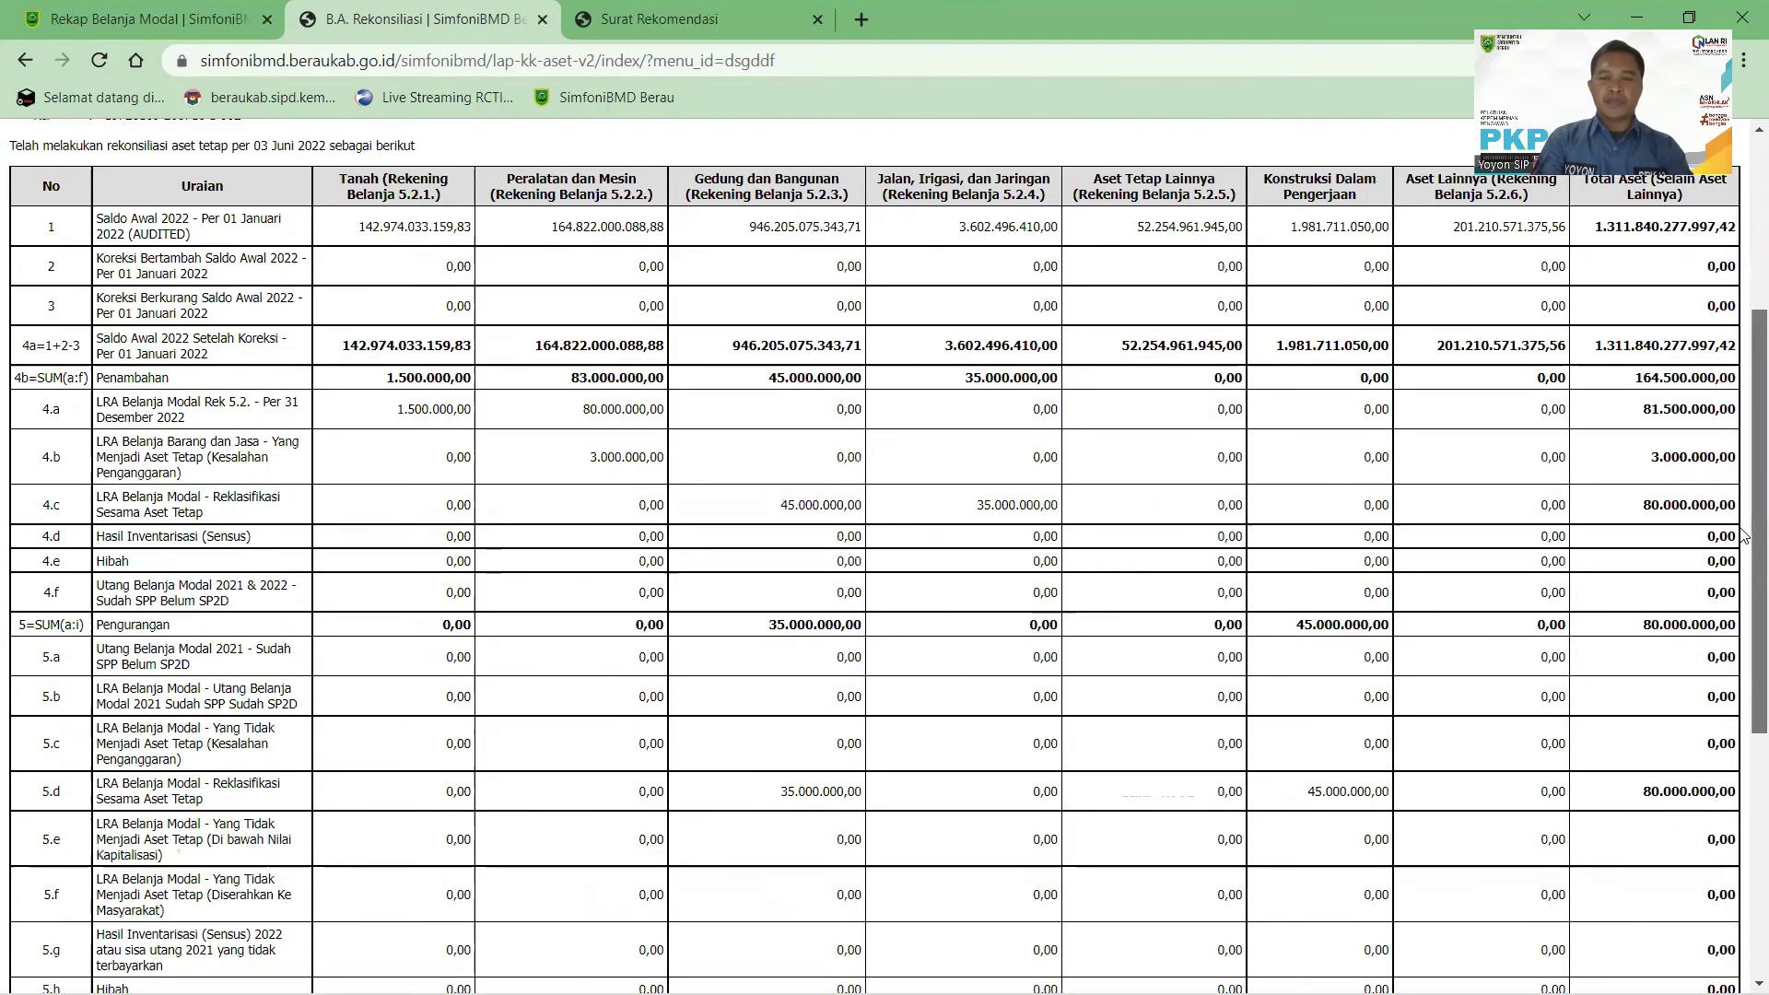
scroll(1745, 781, "down", 1)
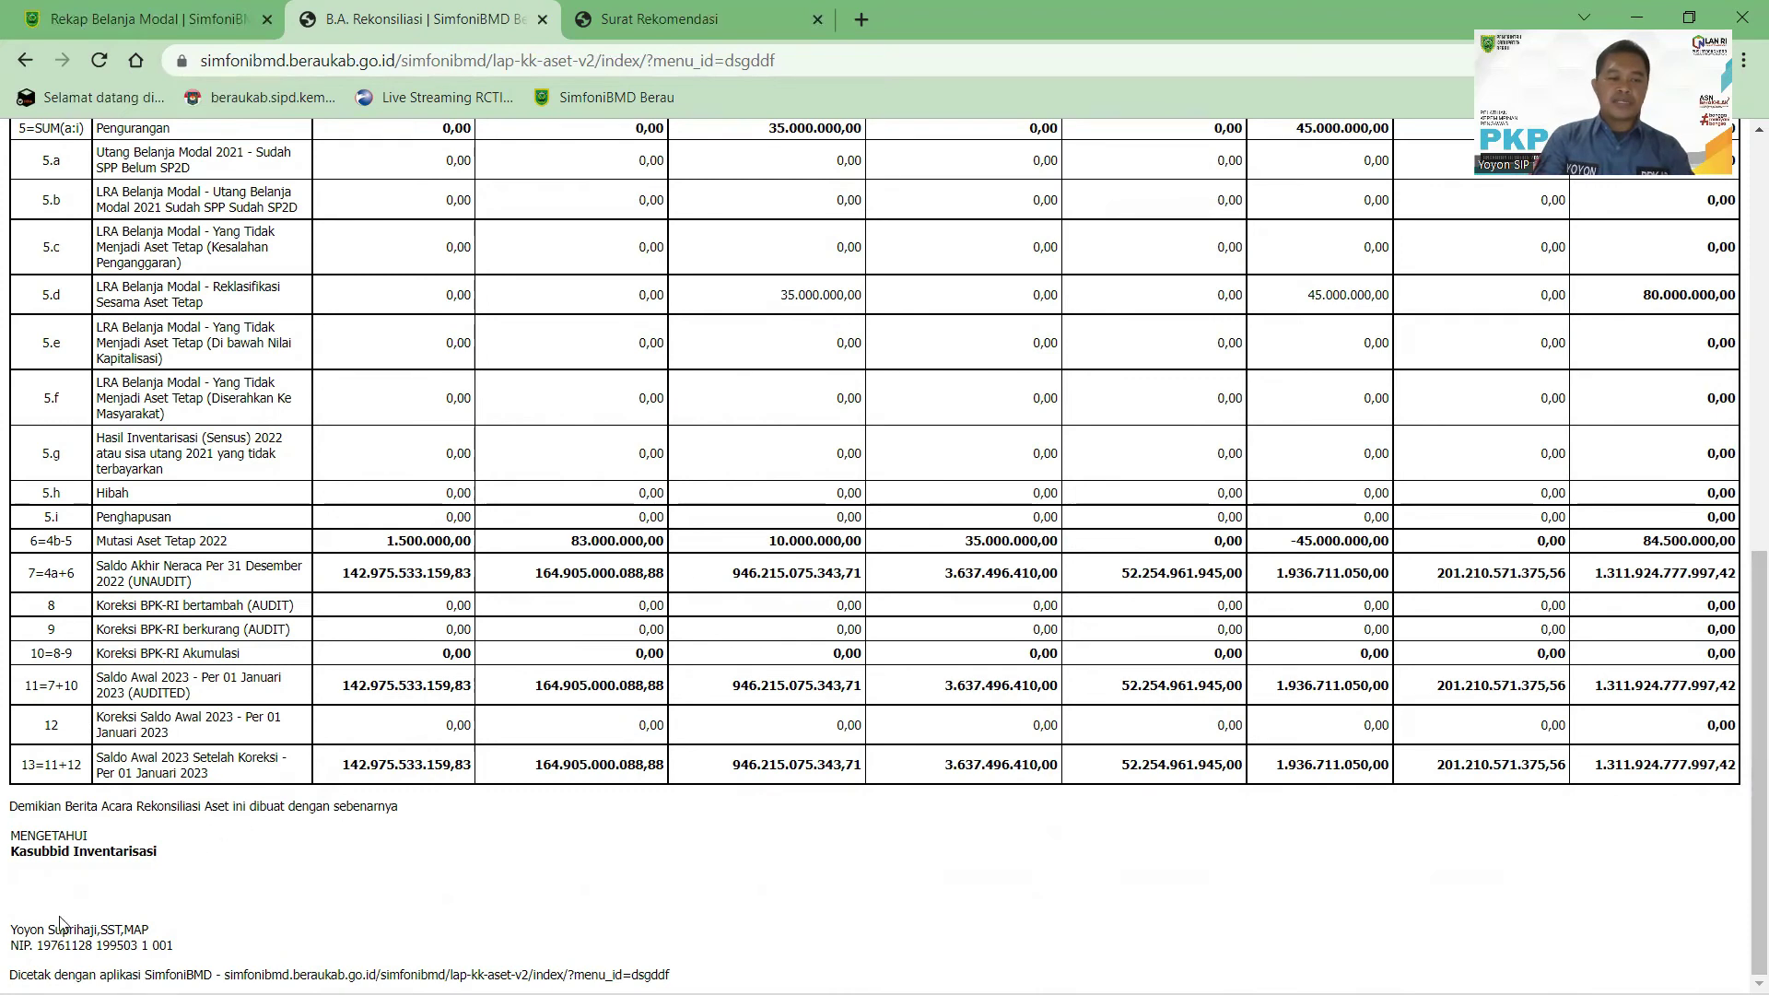
left_click_drag(1744, 705, 1744, 585)
left_click_drag(1745, 318, 1744, 246)
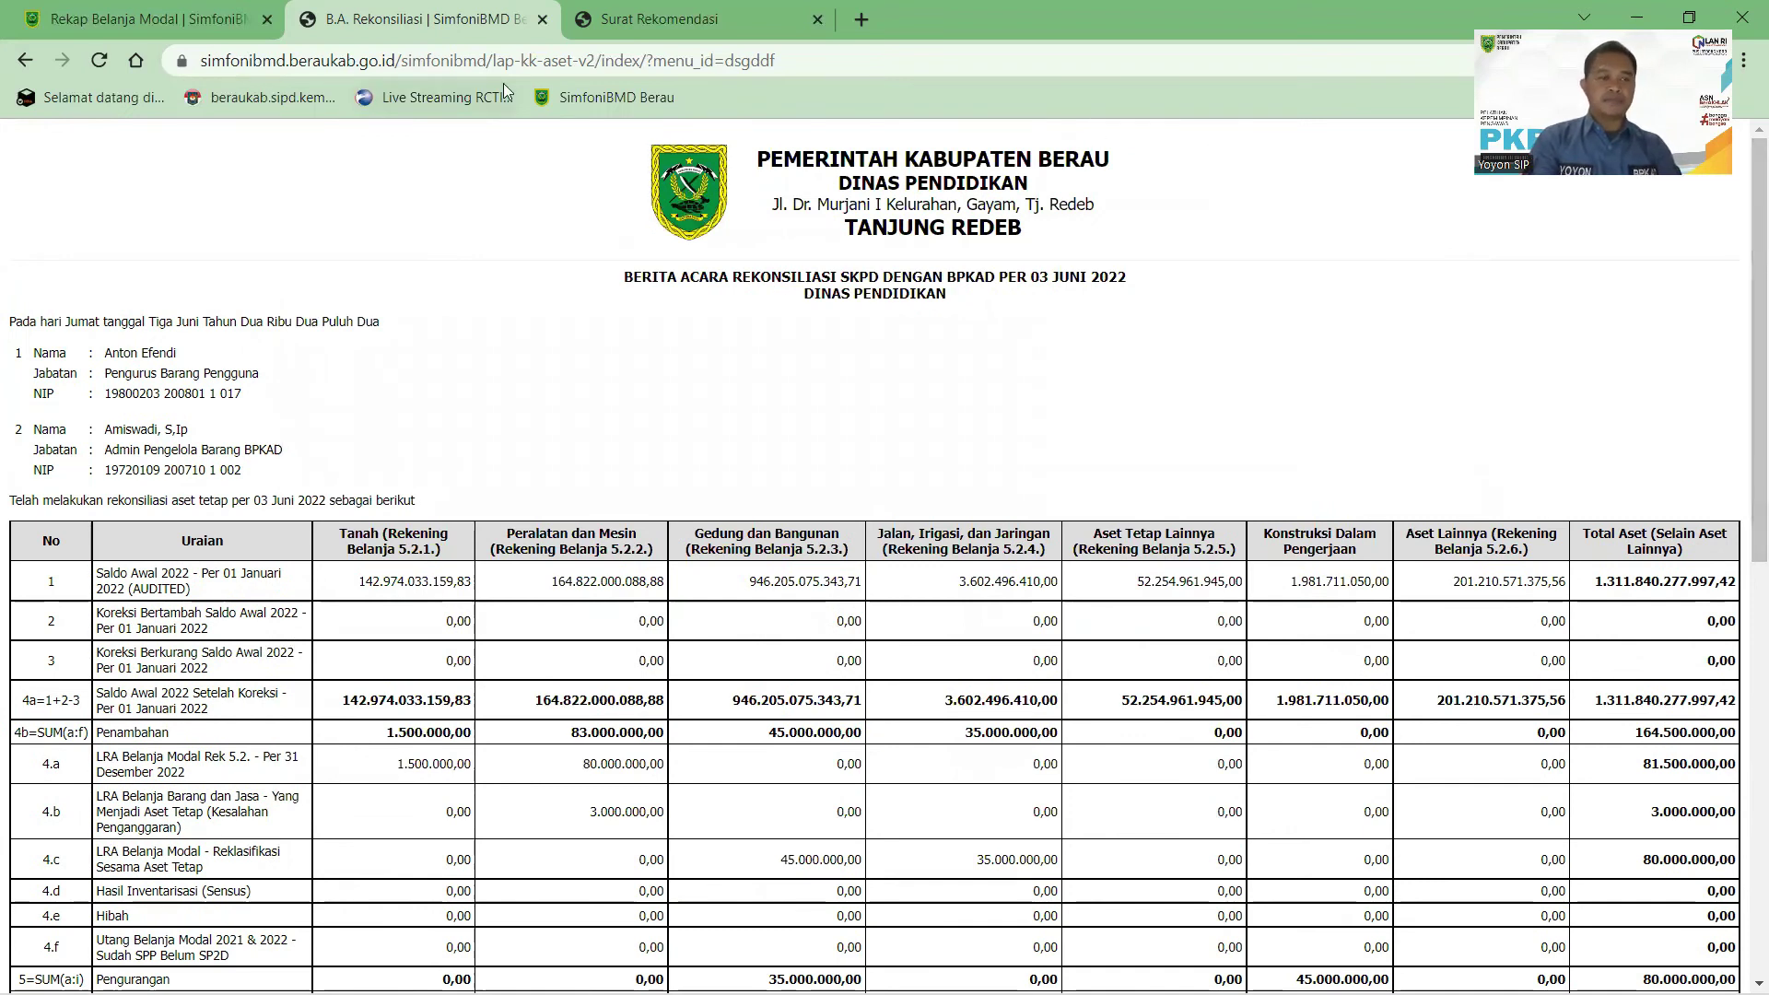
- Leave the printable report and open the Download Dokumen page to look through the available regulations and circulars
left_click(20, 61)
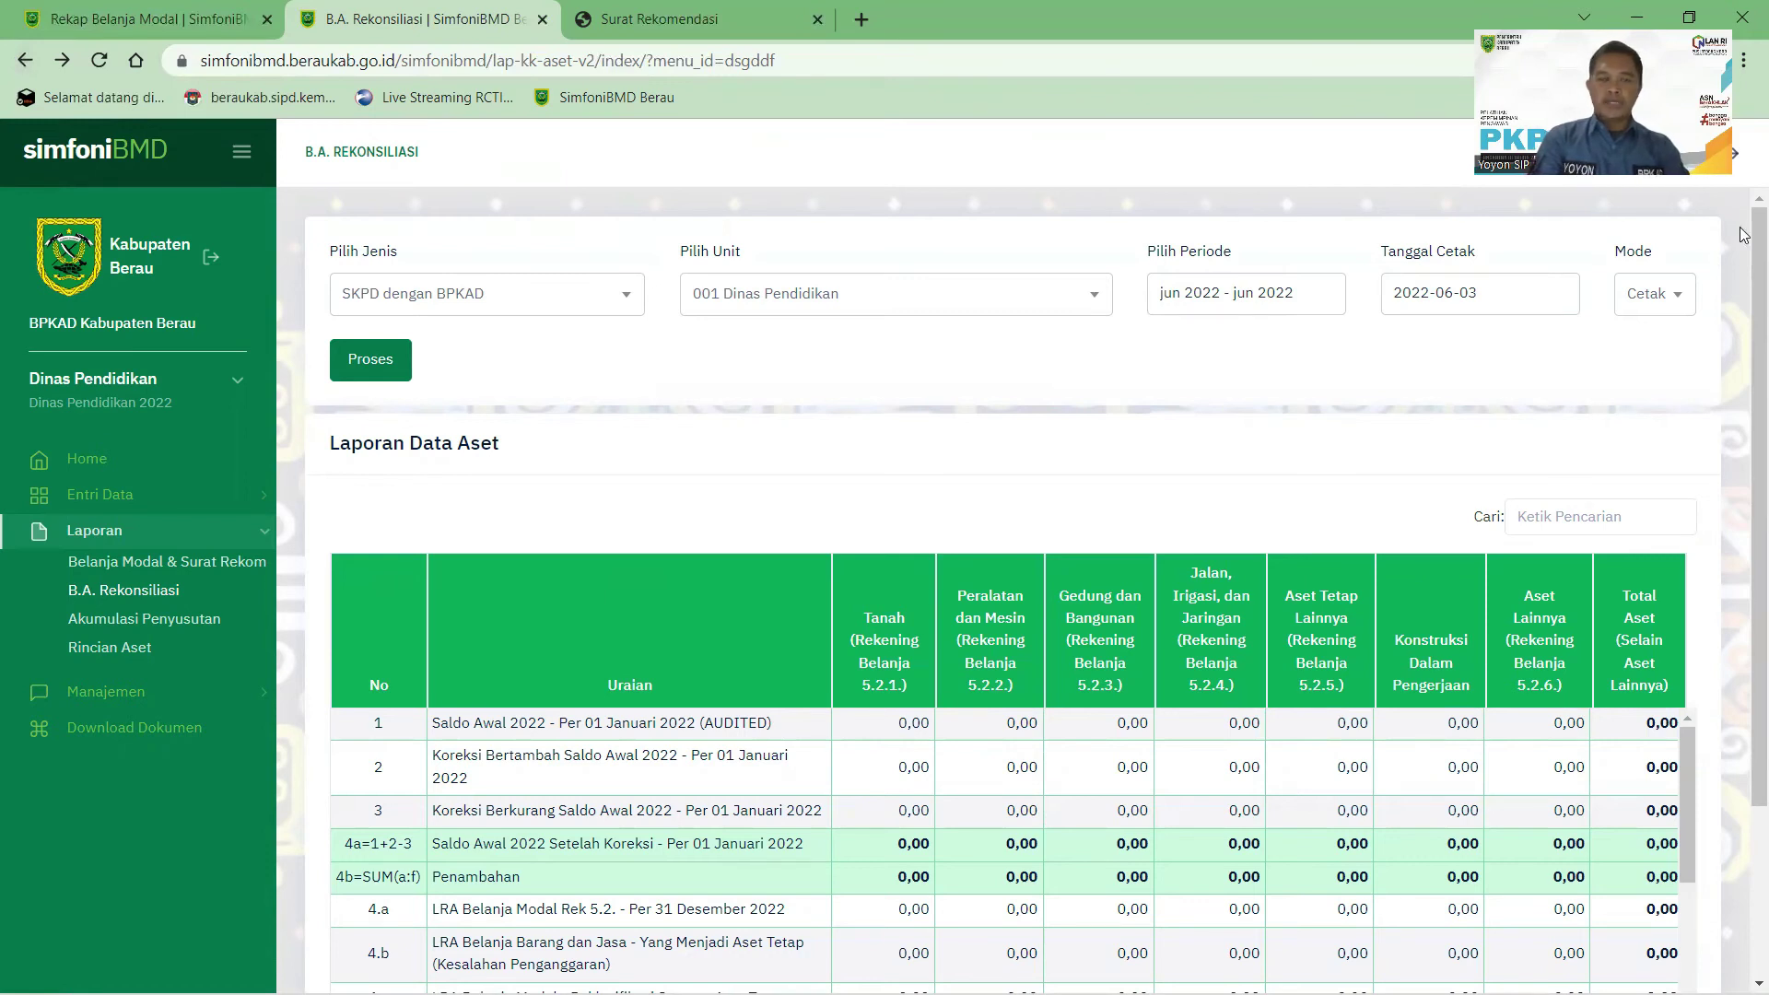
scroll(875, 462, "down", 1)
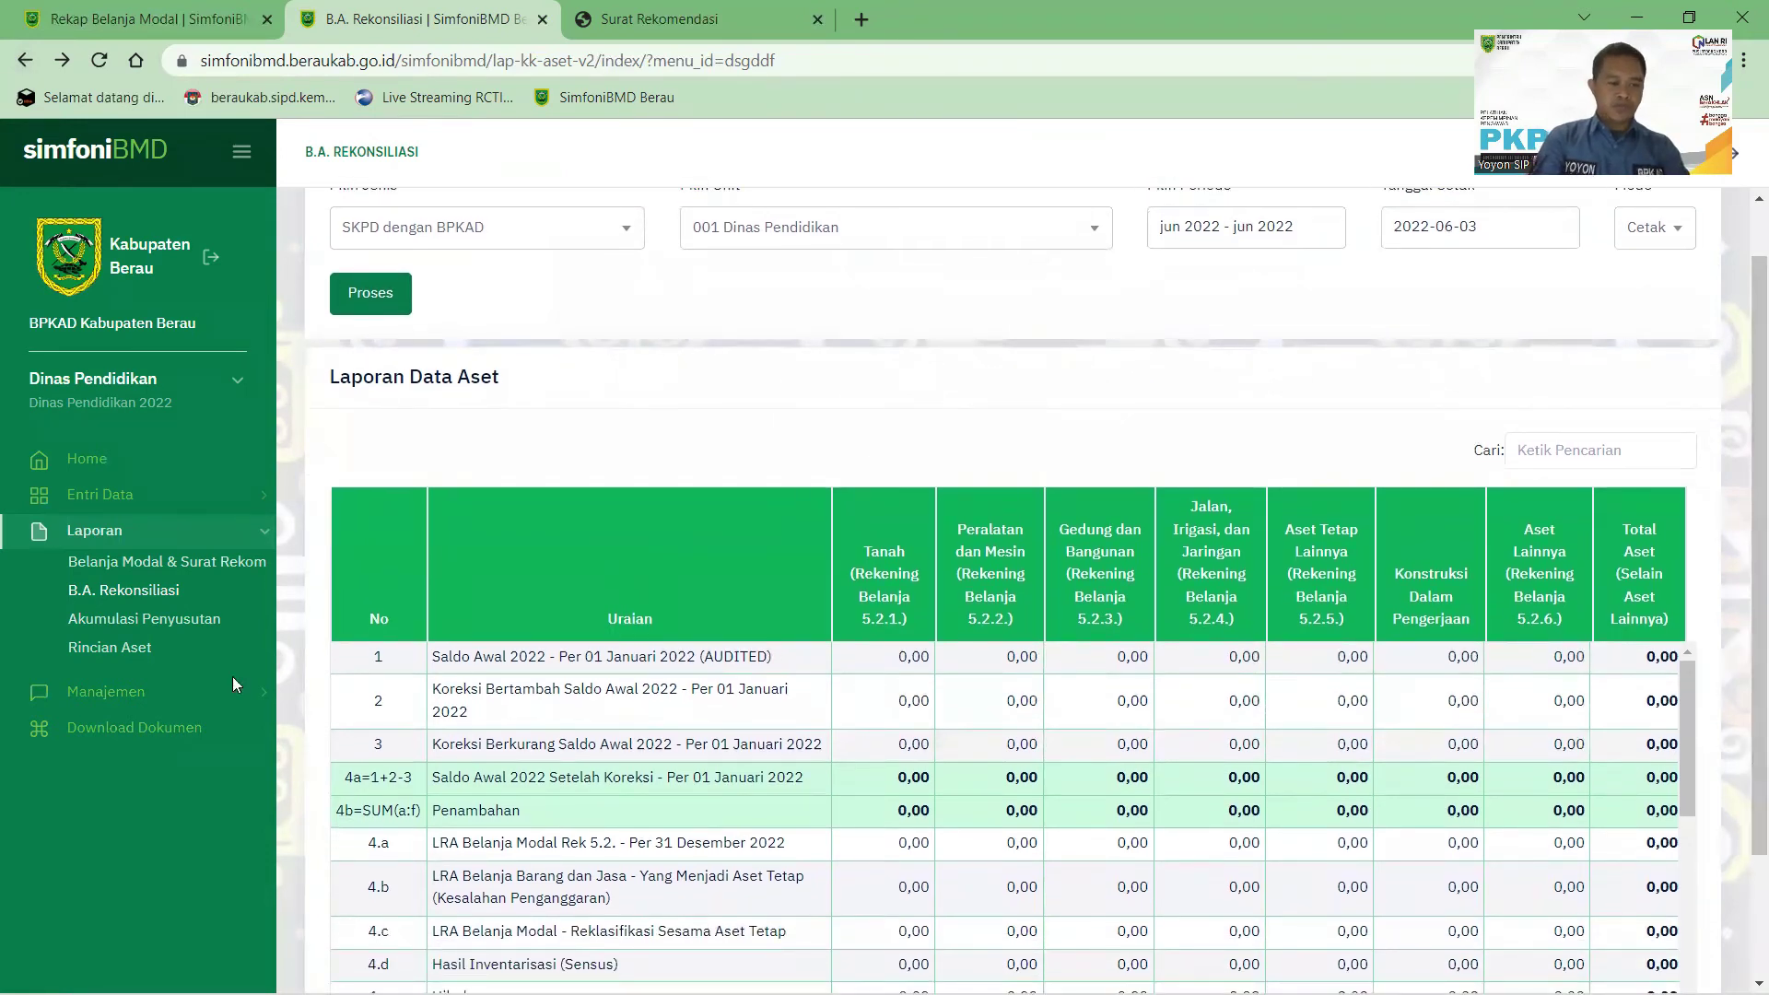
left_click(134, 730)
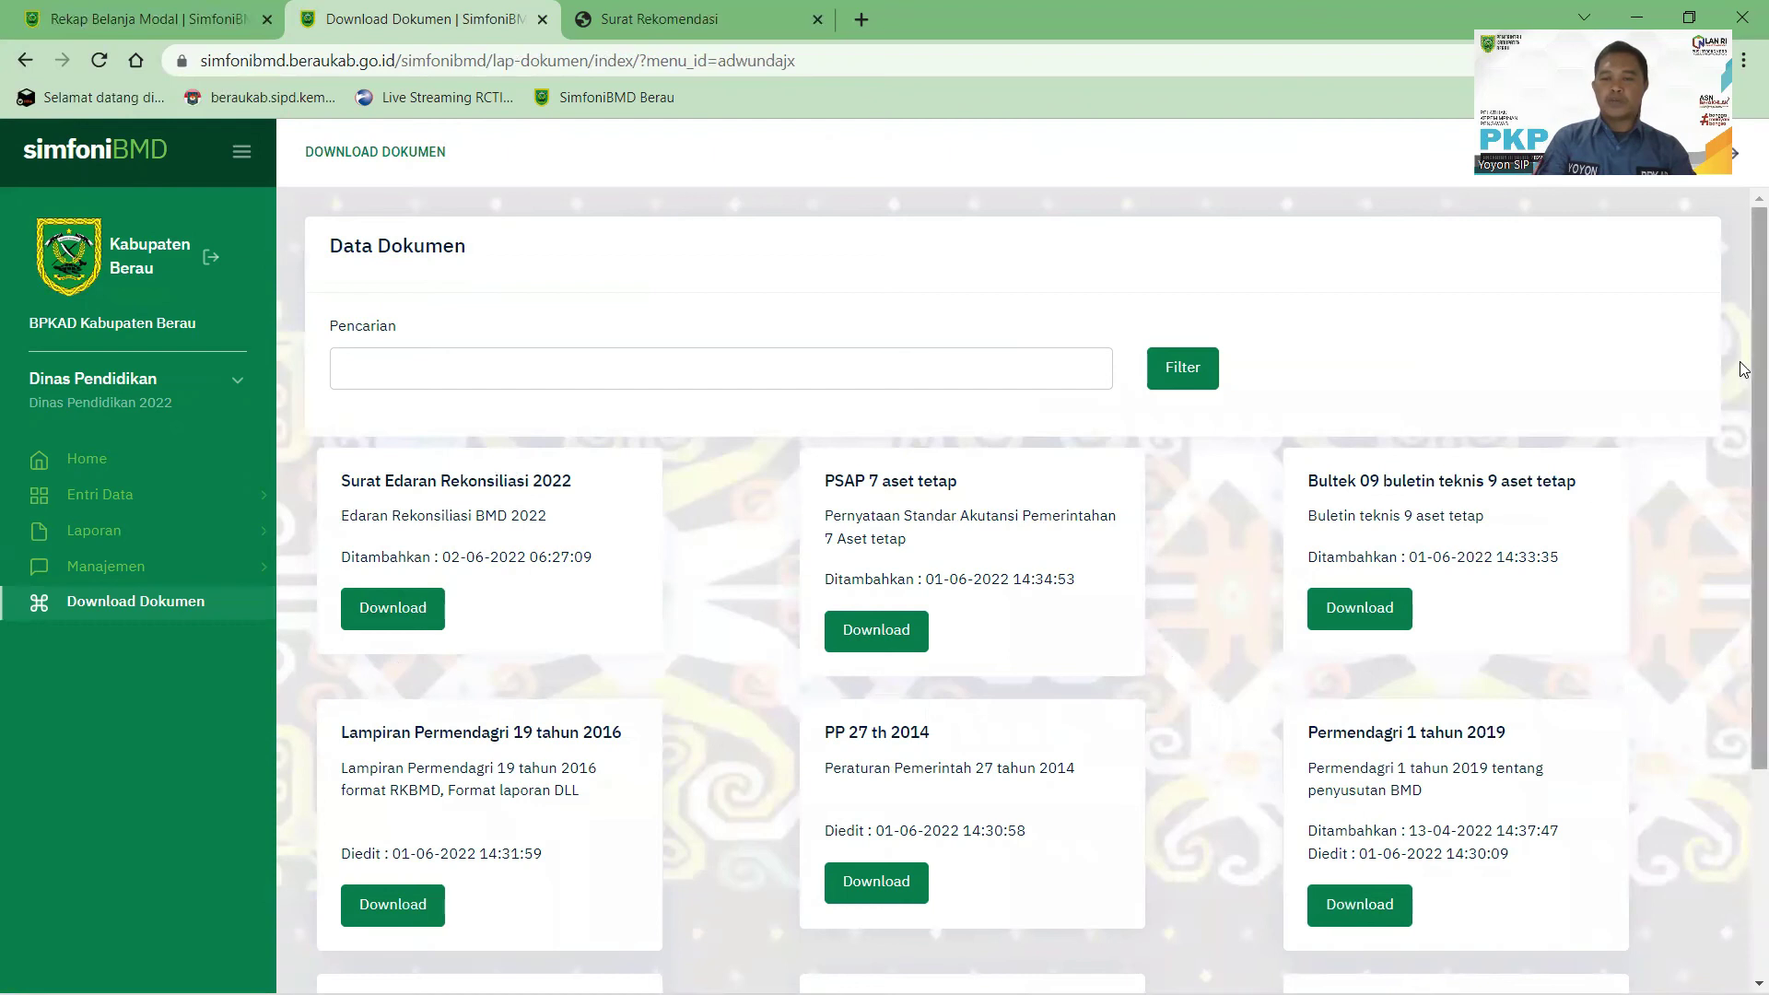
left_click_drag(1744, 368, 1744, 585)
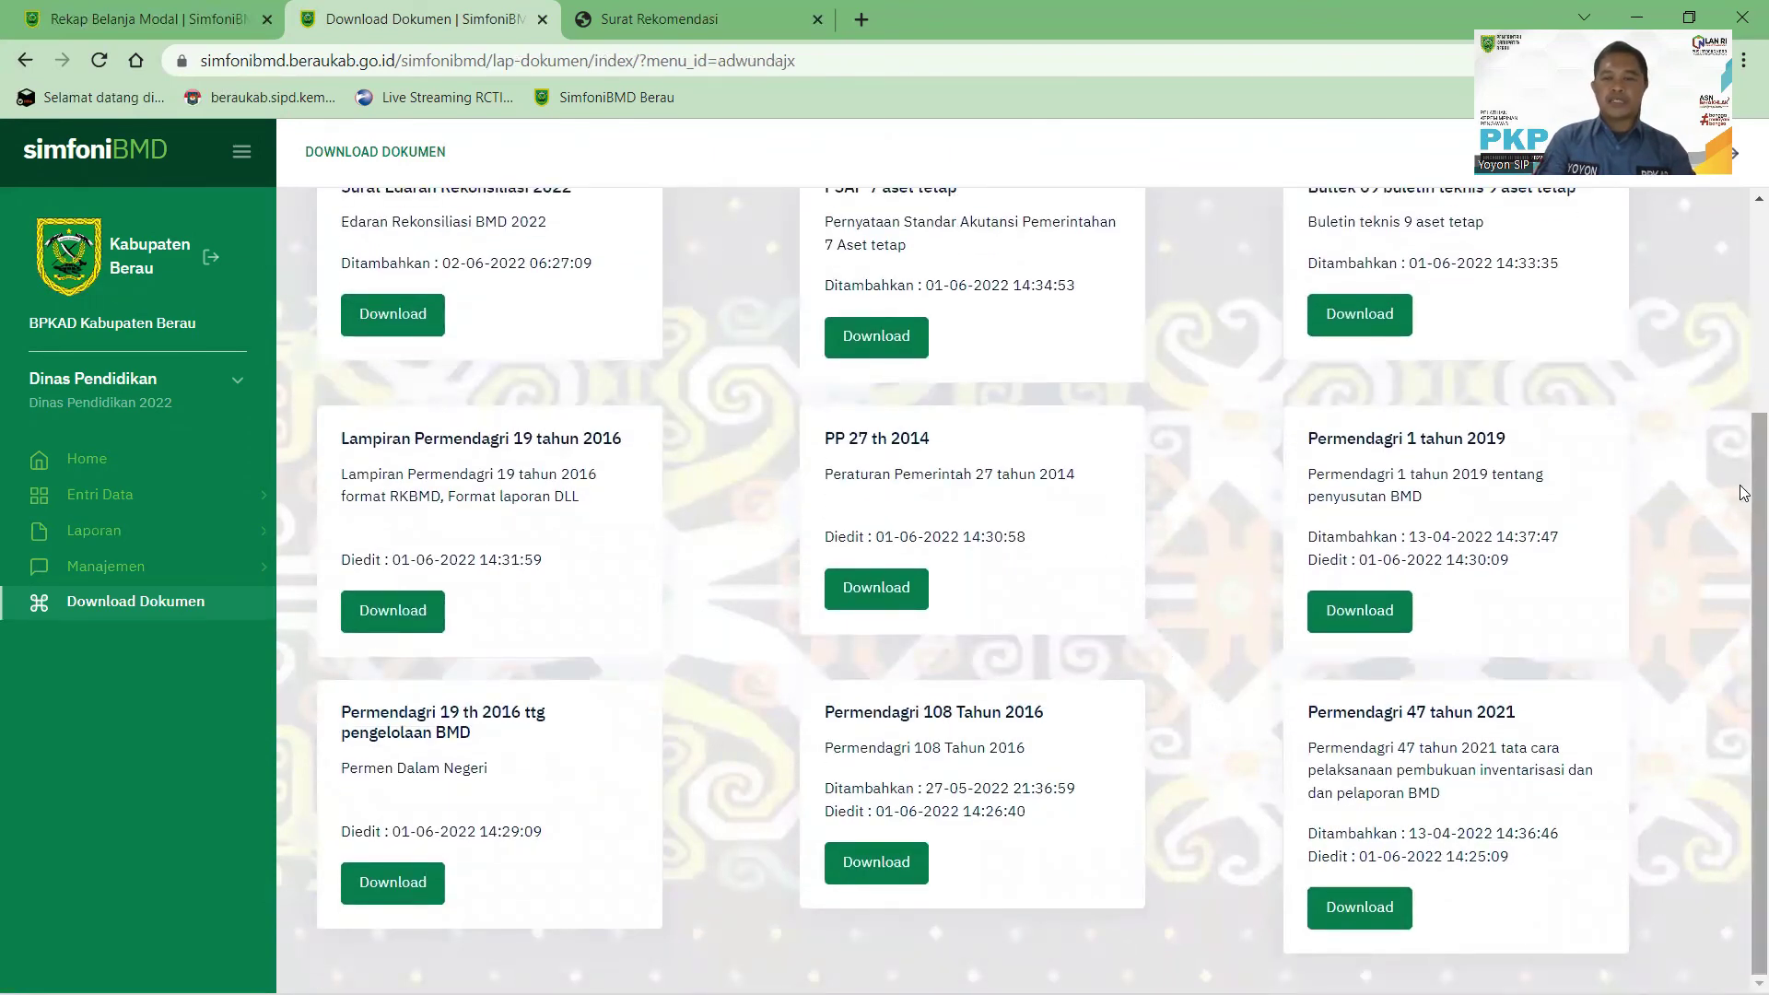
- Review the Akumulasi Penyusutan Aset entry form for Dinas Pendidikan, and open the Pengurus Barang staff list
left_click(109, 494)
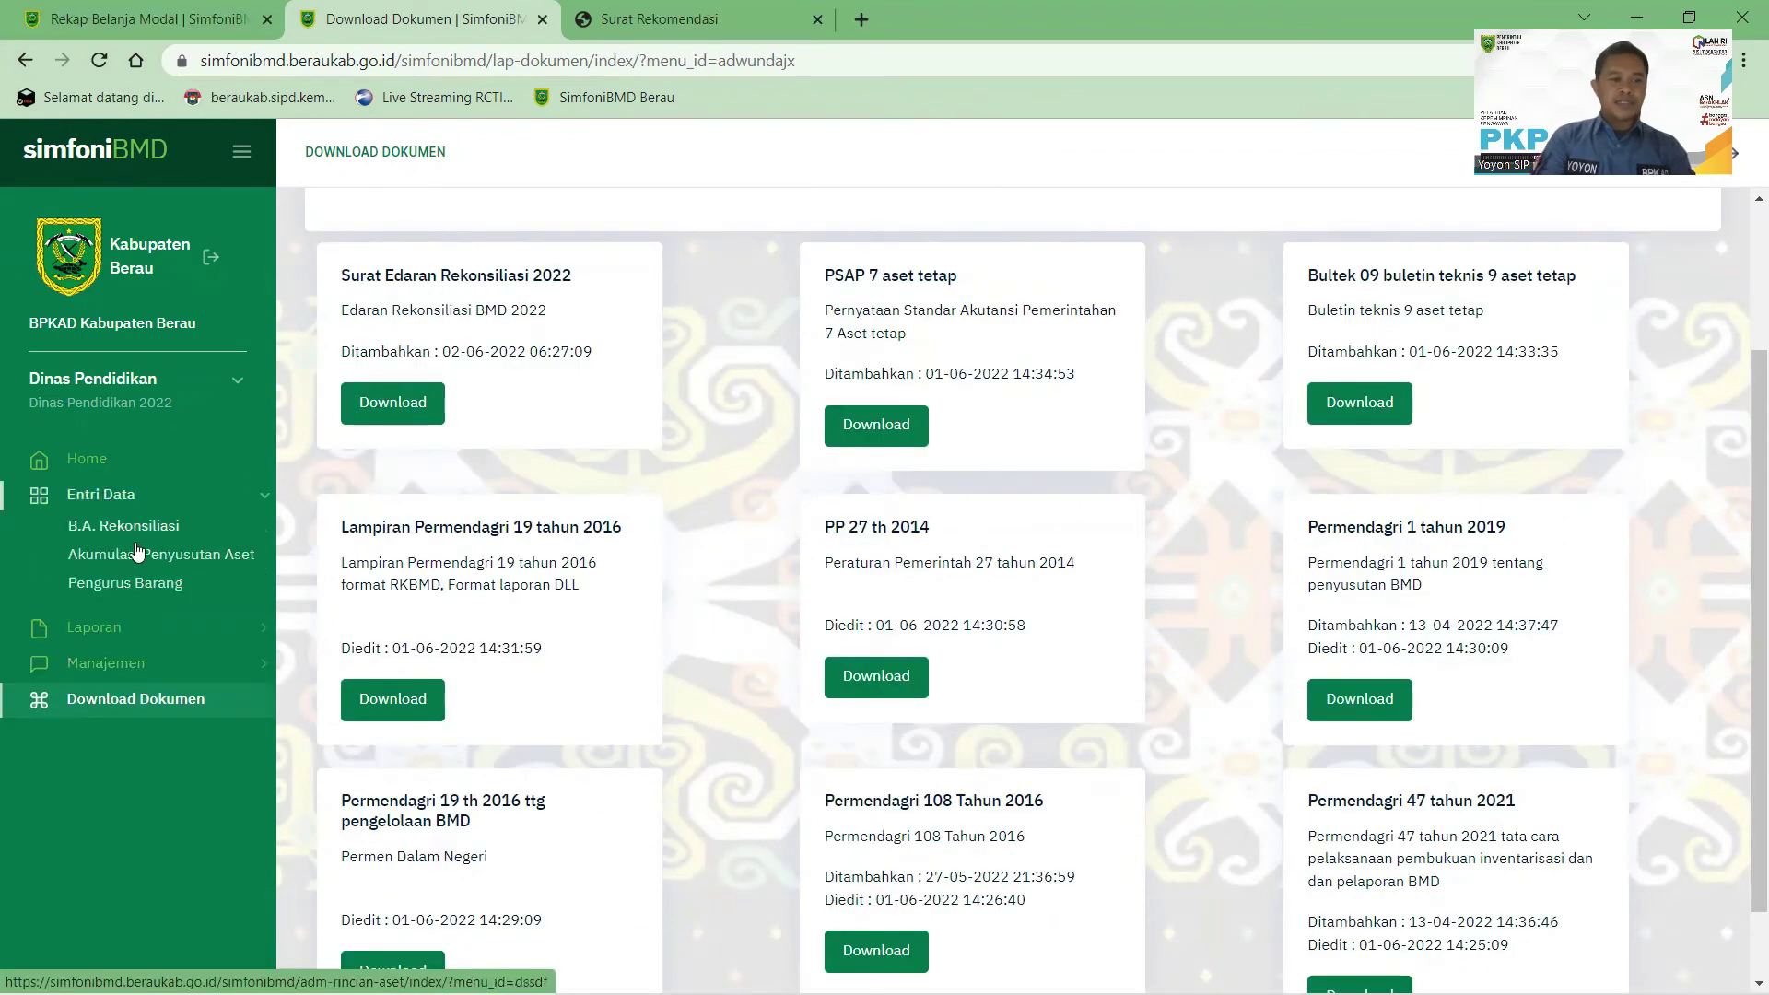
left_click(183, 566)
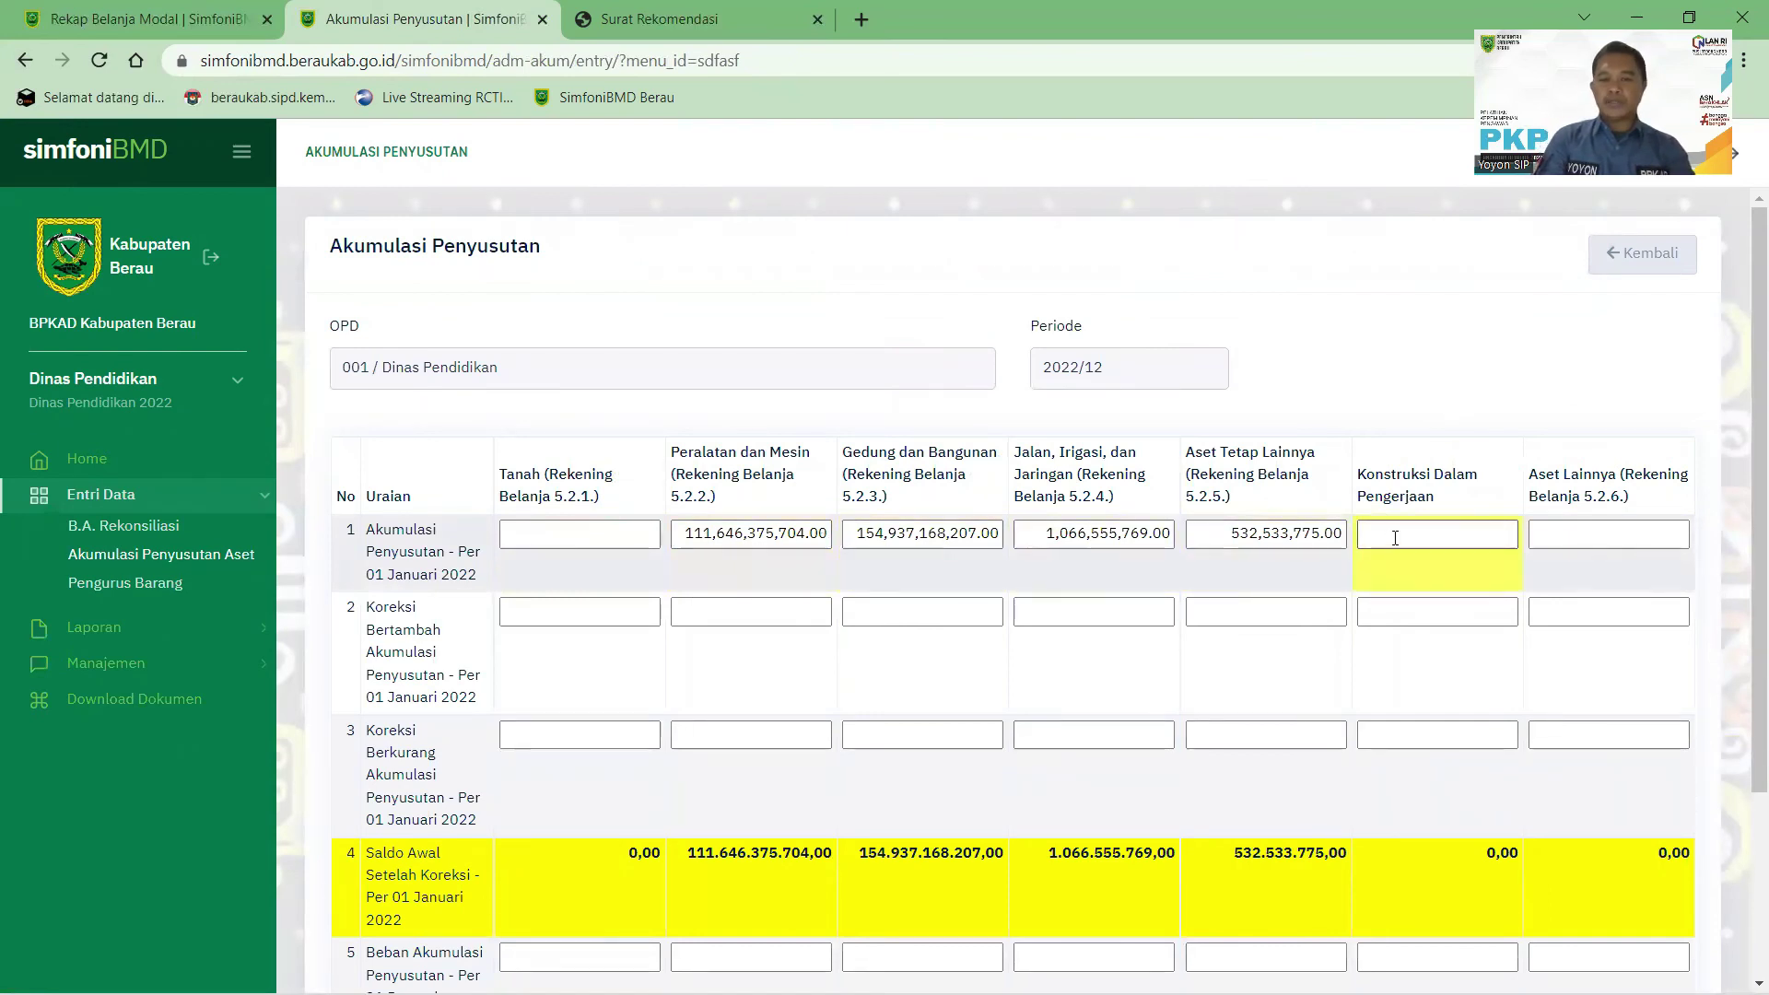
left_click_drag(1745, 361, 1744, 440)
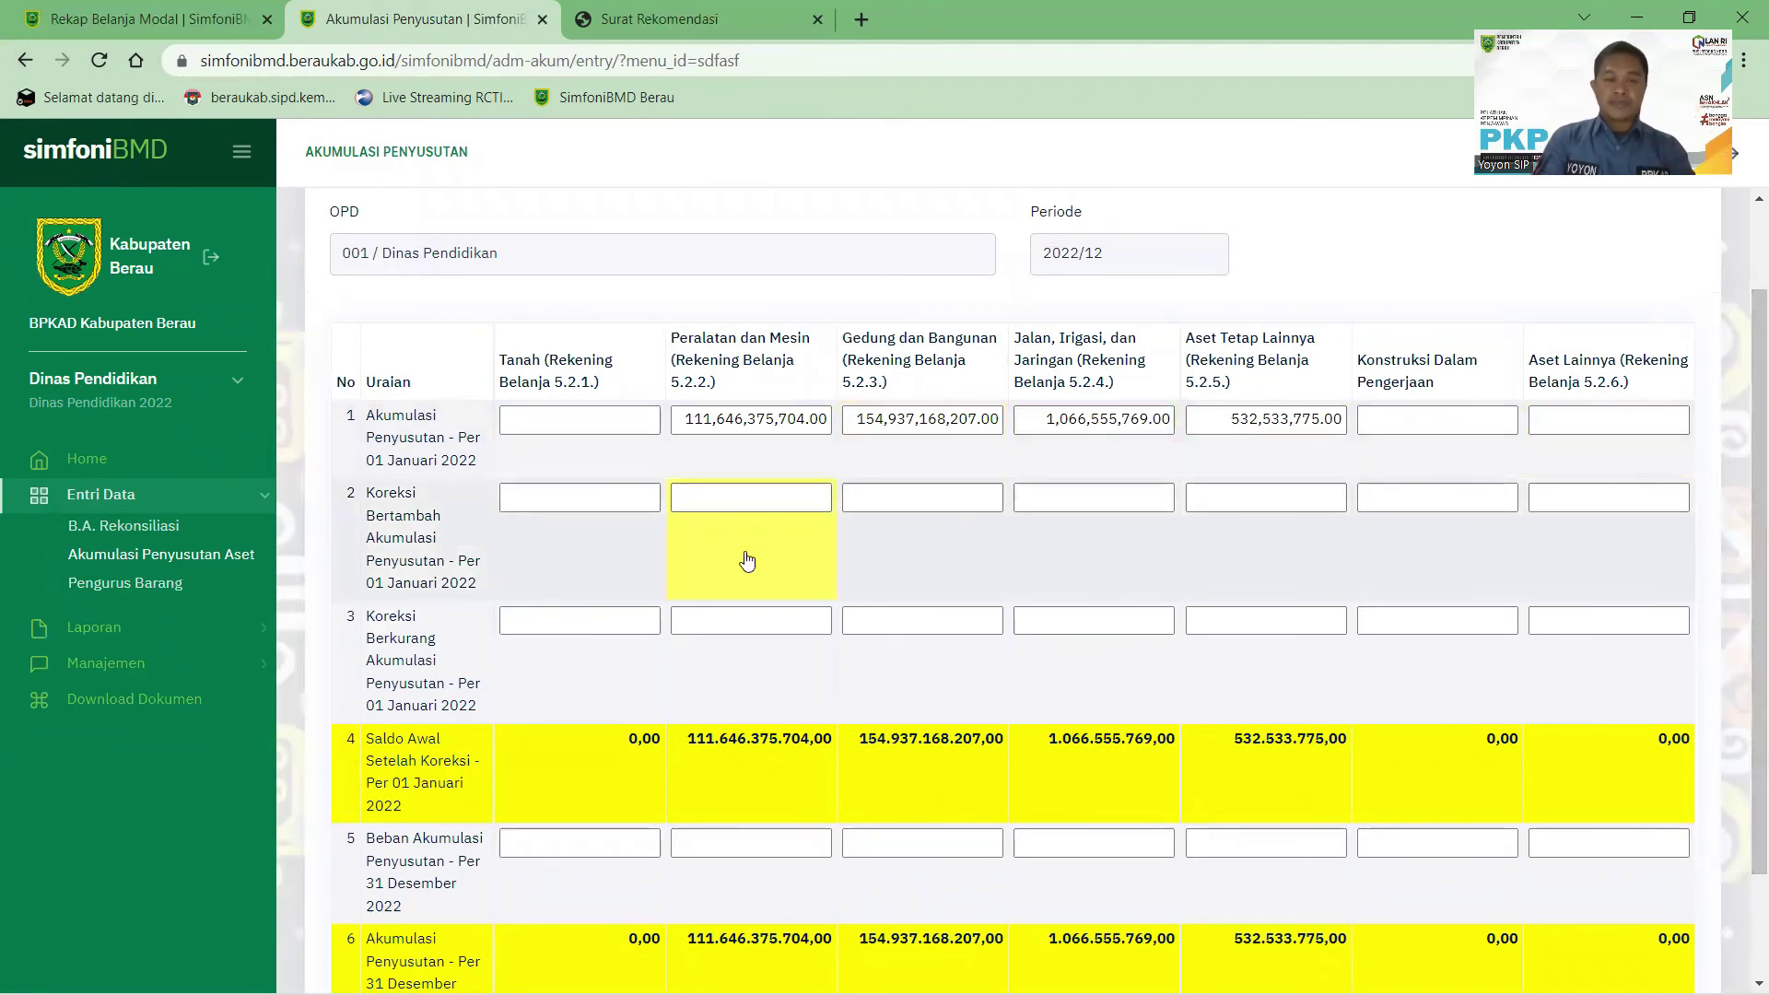
left_click(113, 580)
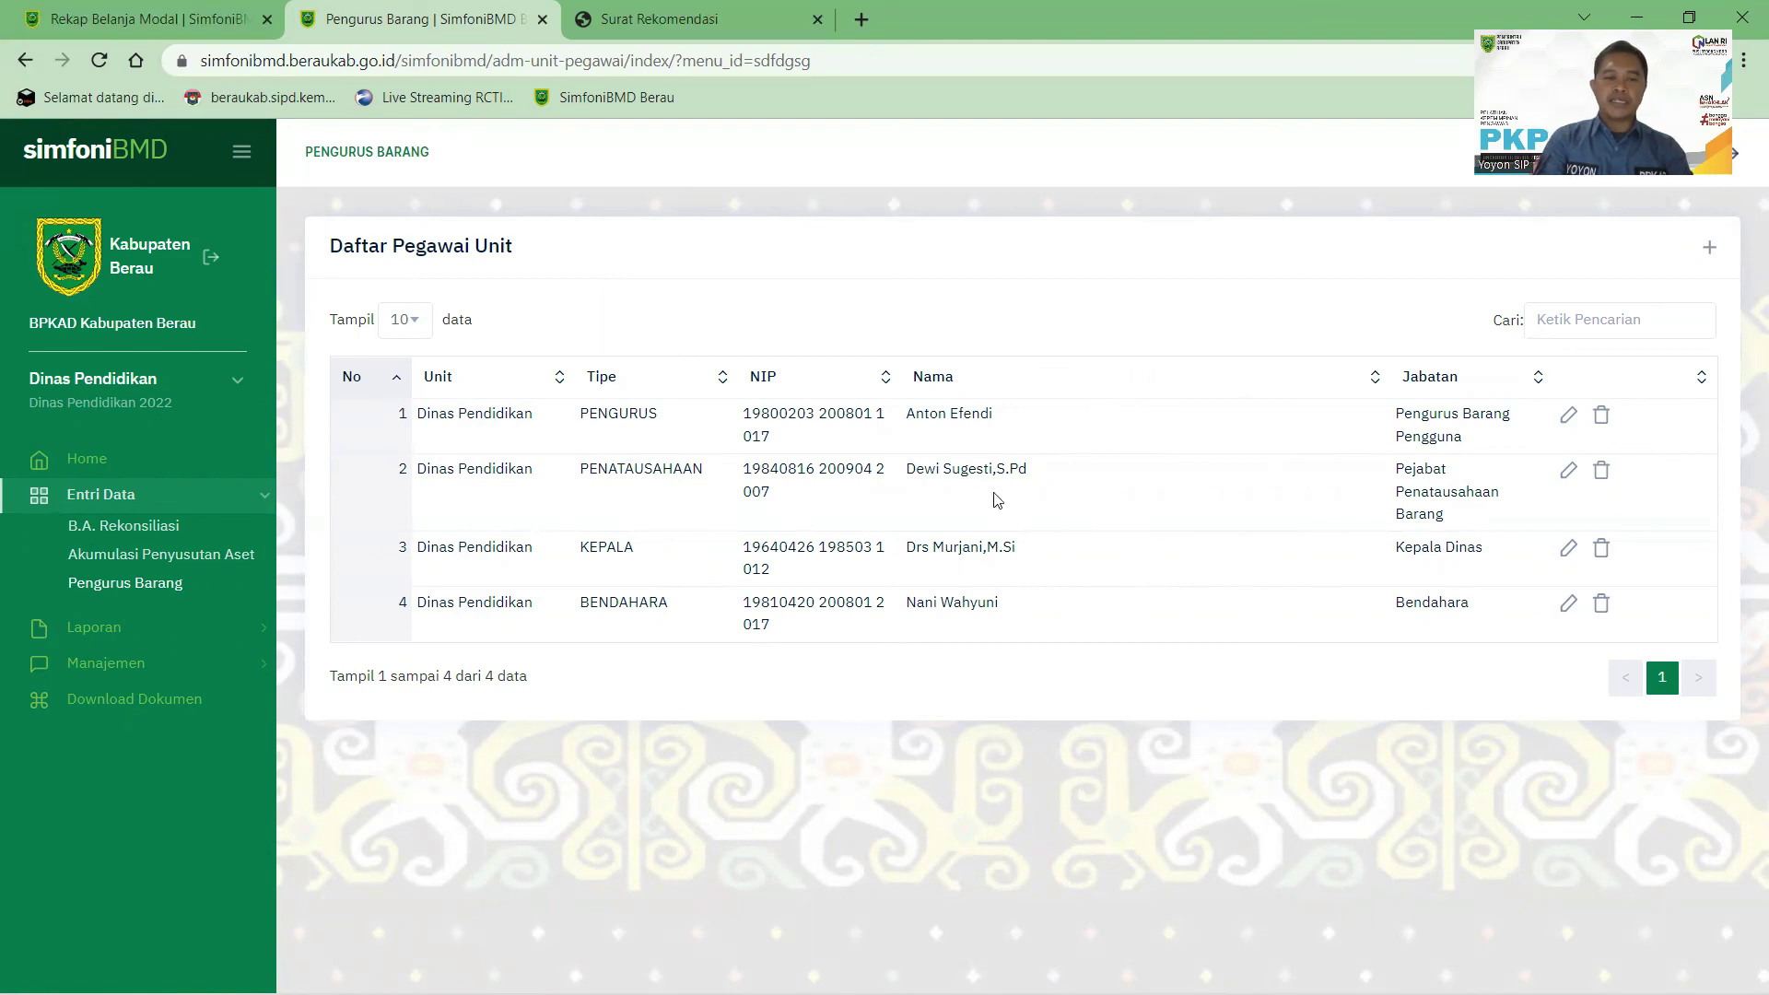
- Return to the home page and log out of the application
left_click(87, 460)
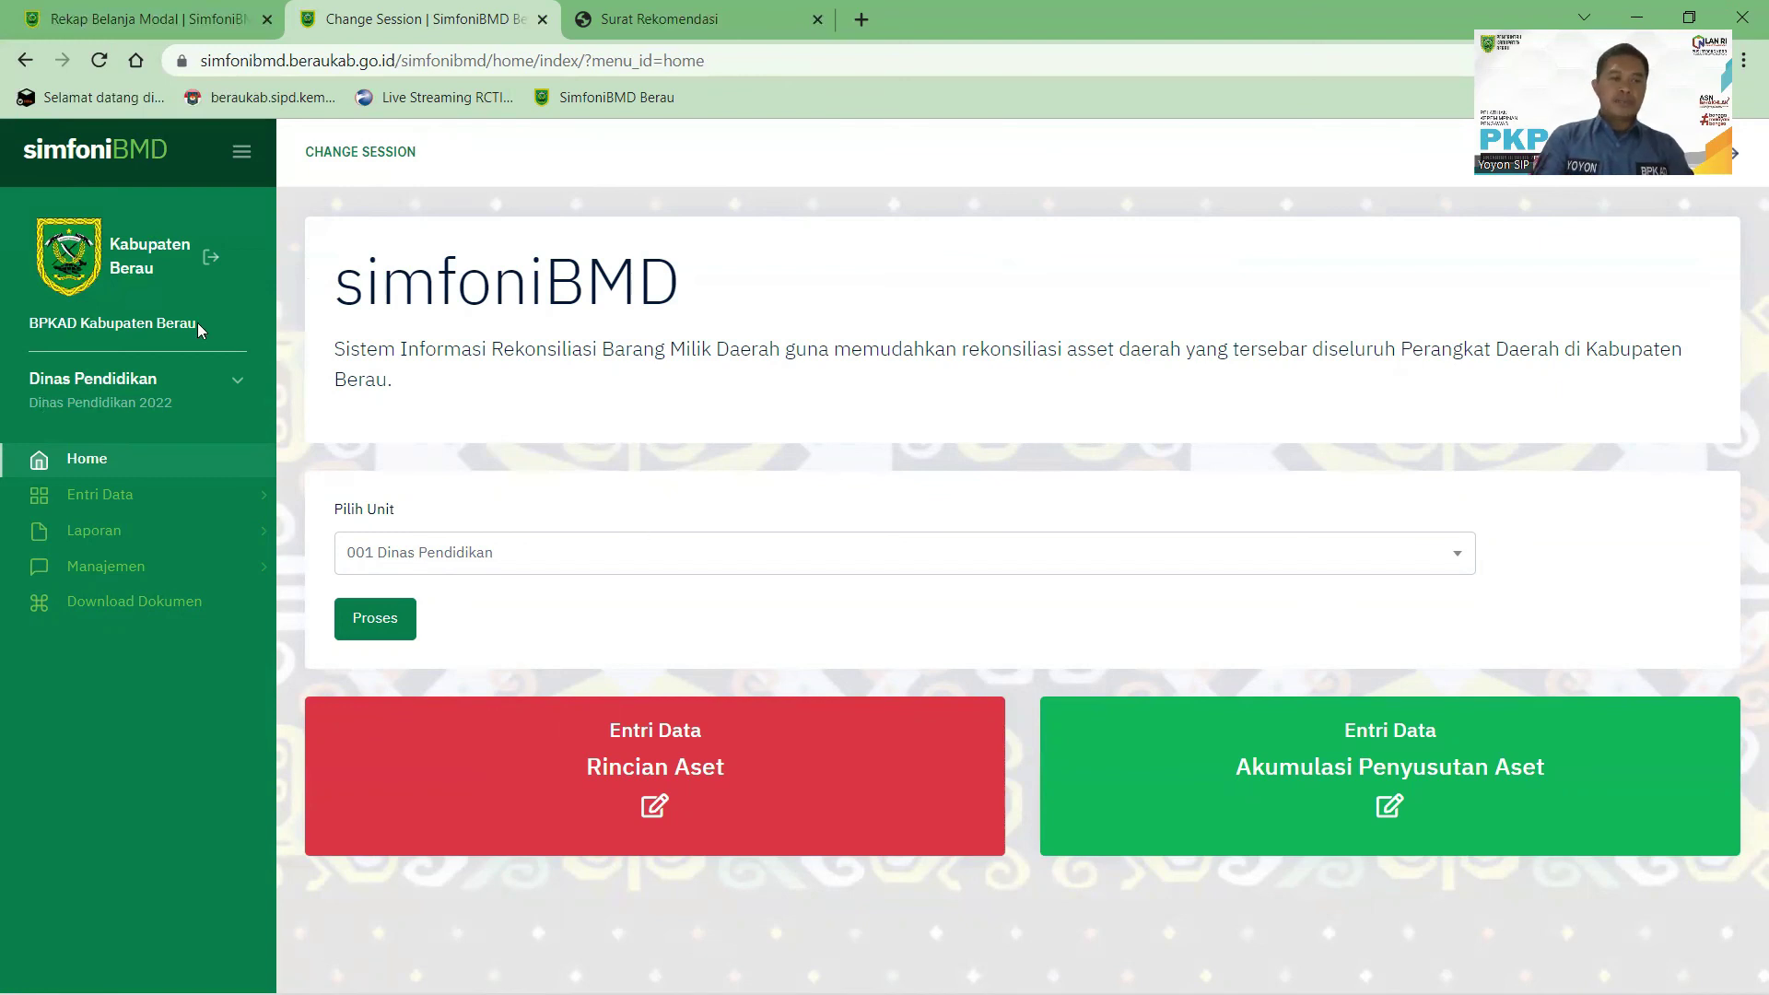
left_click(211, 261)
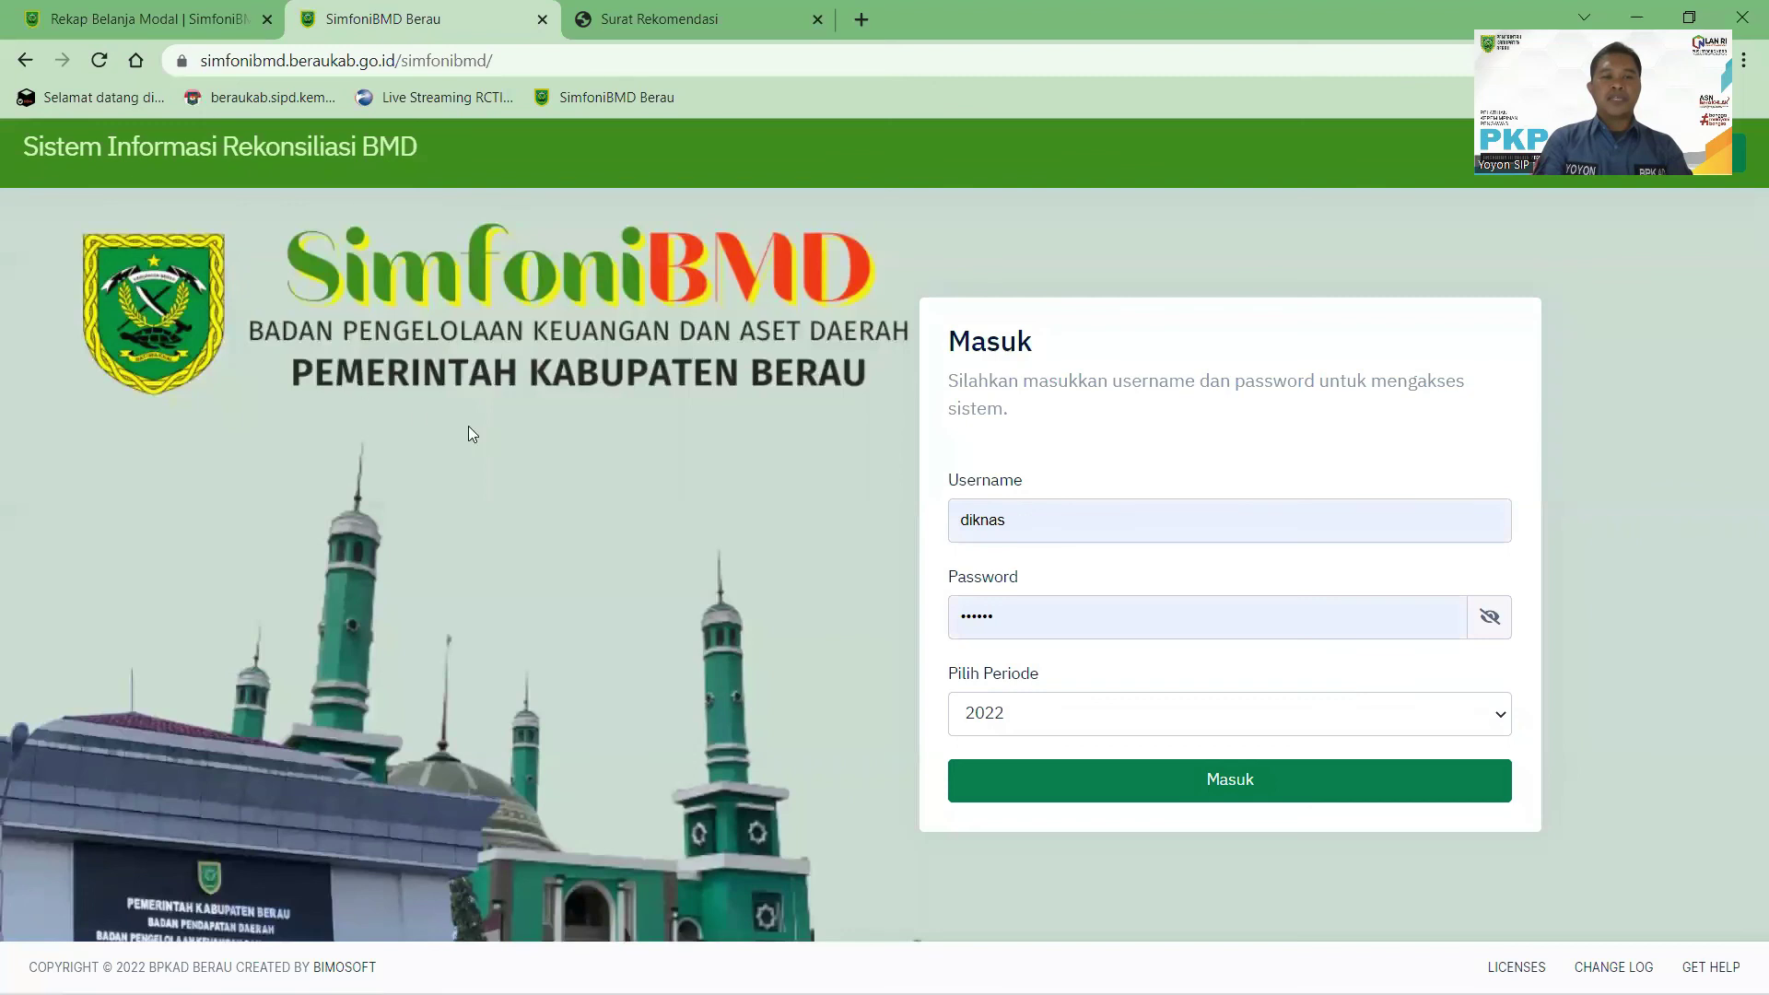